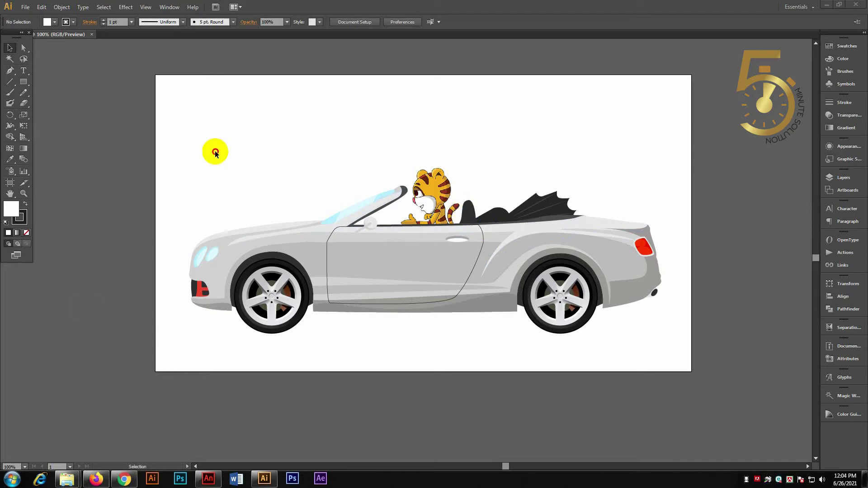
Step: Dock the floating tools panel at the window's edge so it sits beside the document
left_click_drag(218, 121, 278, 334)
left_click(241, 350)
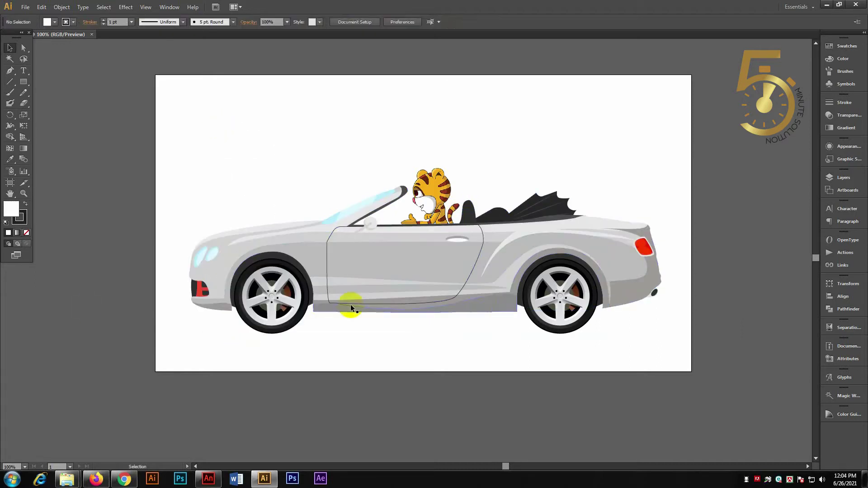
left_click(325, 258)
left_click(348, 345)
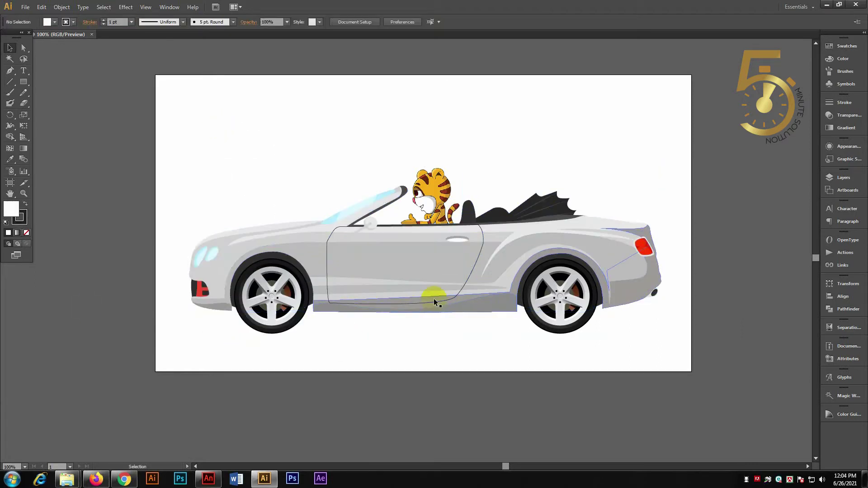
left_click_drag(7, 33, 4, 51)
Step: Try moving the grouped car body and tiger off the wheels, and undo the move
left_click(393, 251)
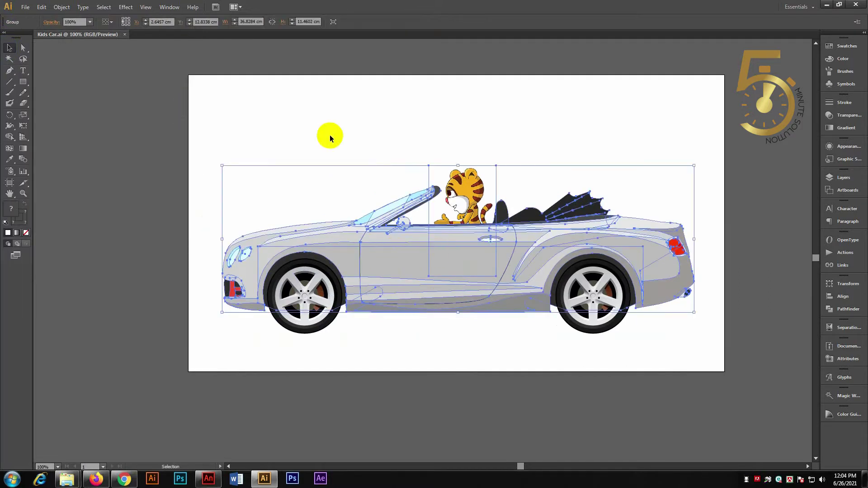
left_click(331, 136)
left_click(471, 297)
left_click(322, 121)
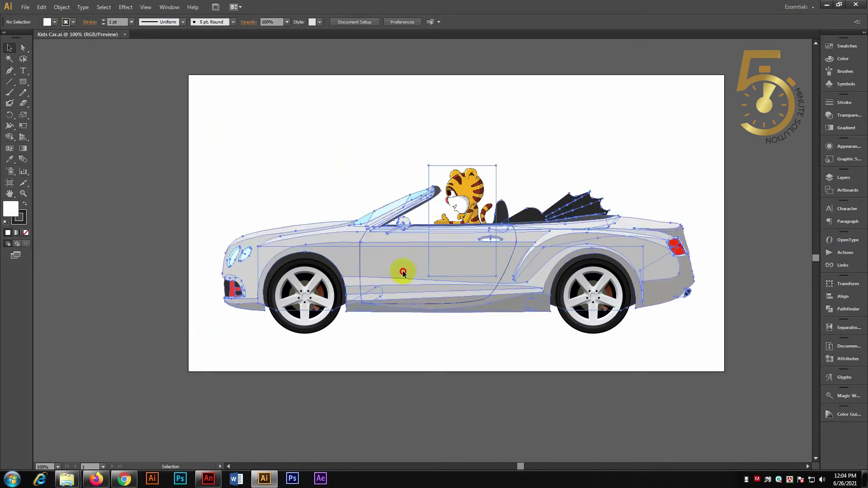
left_click_drag(402, 269, 264, 243)
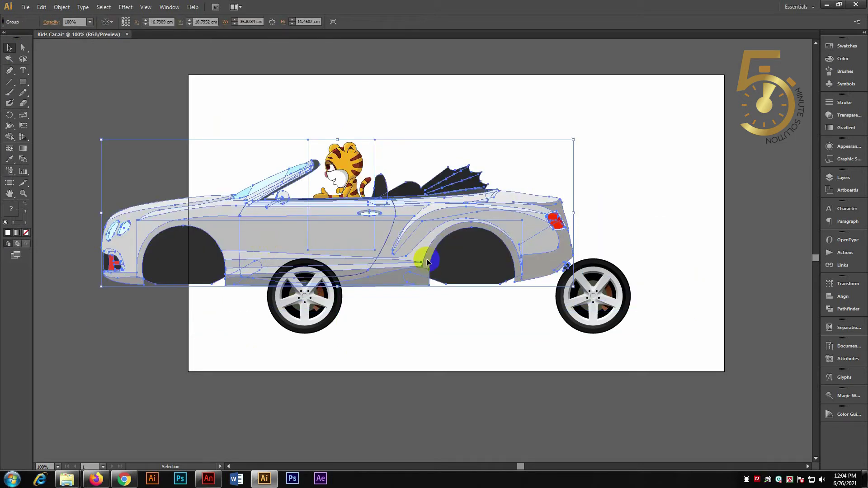
key("ctrl+z")
Step: Ungroup the car artwork so the tiger image and the car body are separate objects
left_click(235, 121)
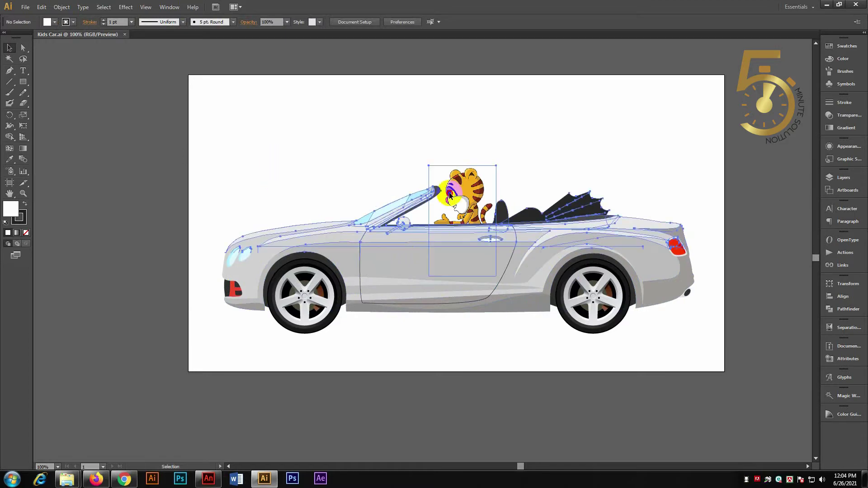
right_click(496, 178)
left_click(520, 233)
Step: Move the tiger up above the car and shift the car body off its wheels to check they are separate
left_click_drag(472, 180, 466, 77)
left_click(516, 138)
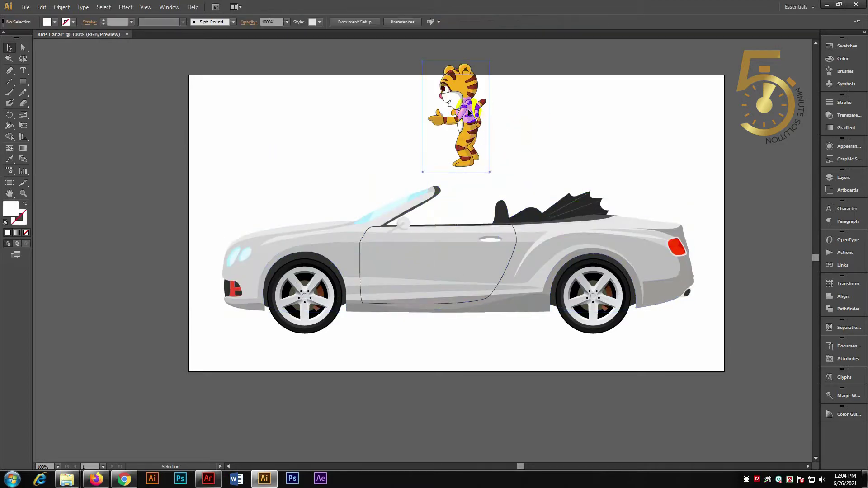
left_click_drag(441, 248, 344, 185)
left_click(440, 312)
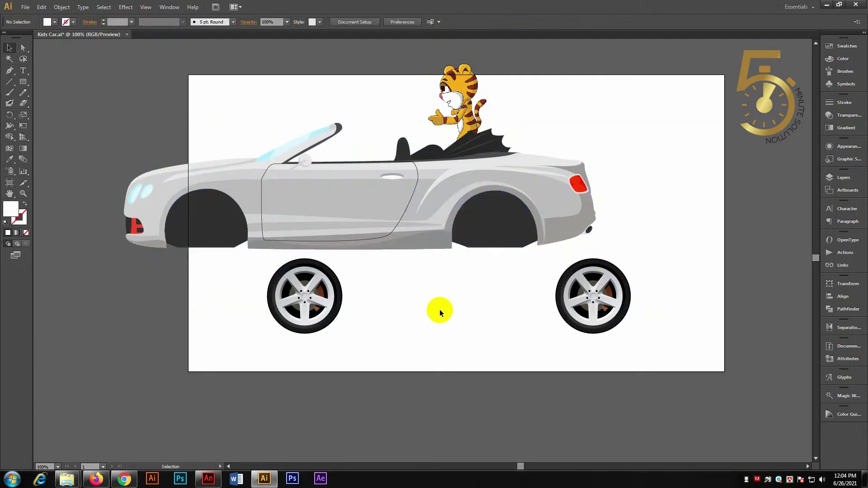
left_click_drag(389, 352, 309, 305)
left_click(439, 271)
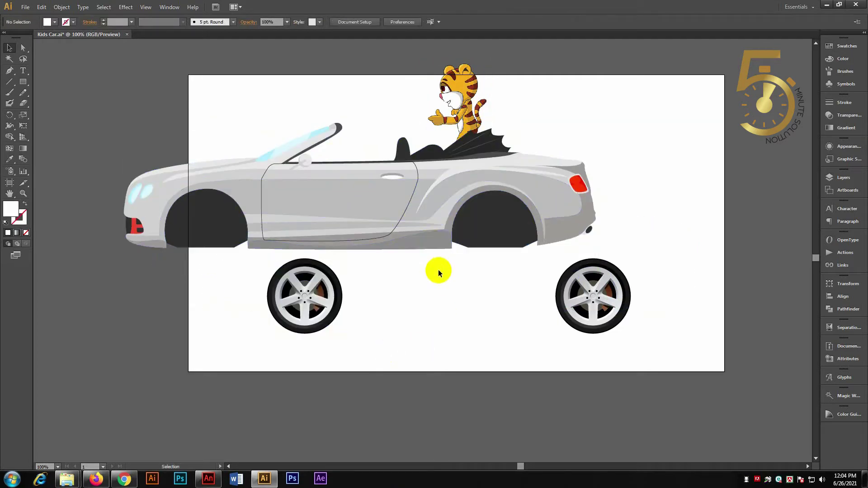
left_click_drag(405, 186, 477, 207)
left_click(369, 352)
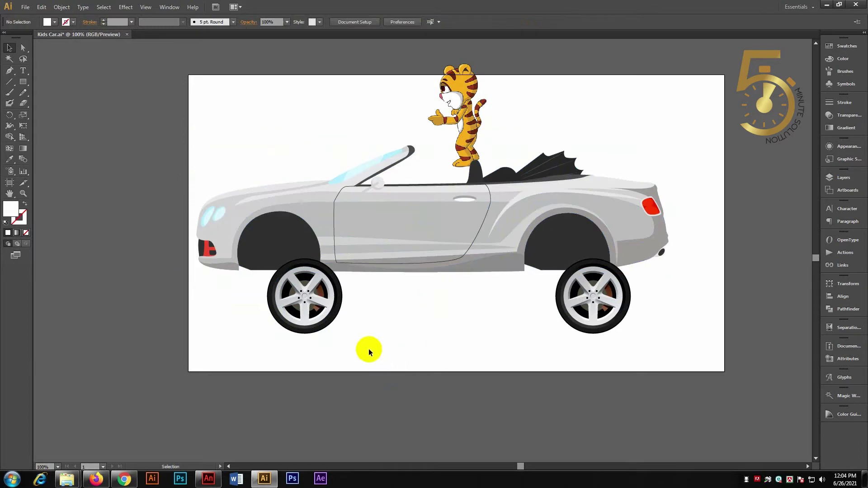
Step: Move the front and rear wheels down and away from the car body
left_click_drag(305, 297, 276, 329)
left_click(408, 320)
left_click_drag(611, 320, 619, 378)
left_click(468, 309)
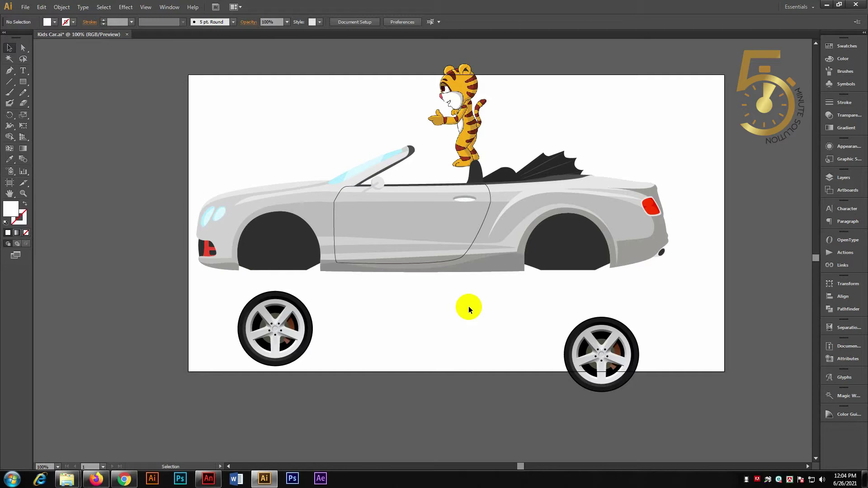
Step: Undo the moves of both wheels, the car body and the tiger
key("ctrl+z")
key("ctrl+z")
key("ctrl+z")
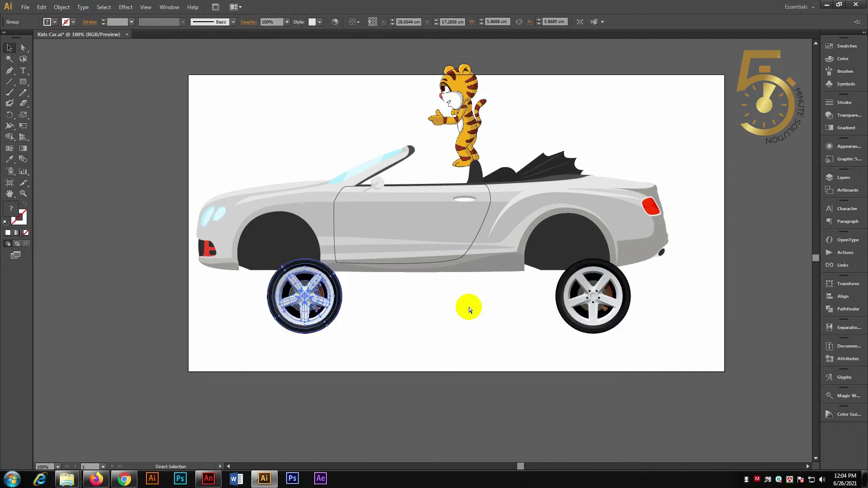
key("ctrl+z")
key("ctrl+z")
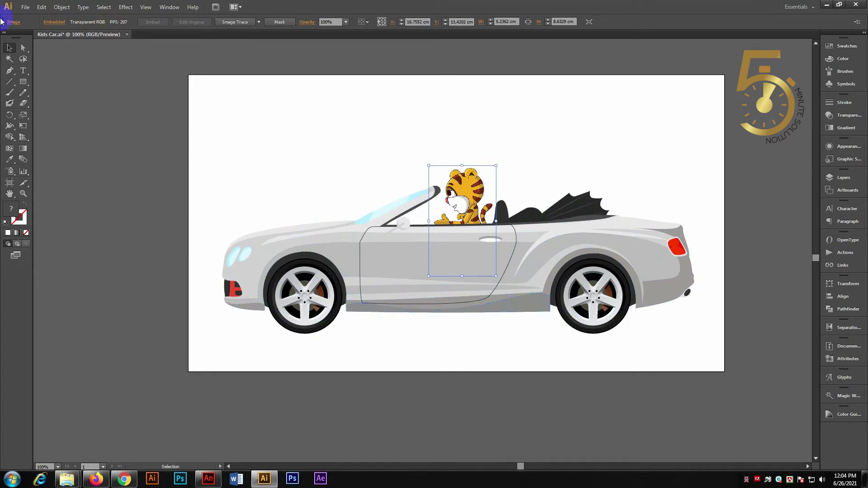
Step: Deselect everything and save the Kids Car document
key("ctrl+shift+a")
left_click(25, 7)
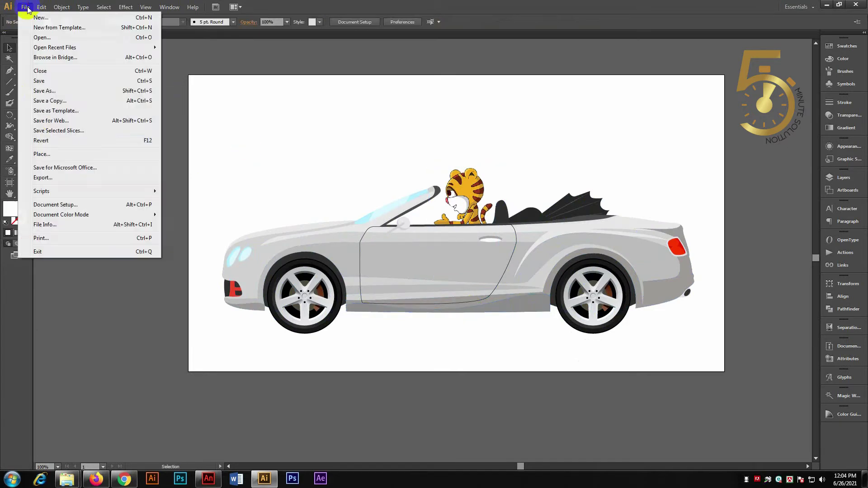
left_click(45, 81)
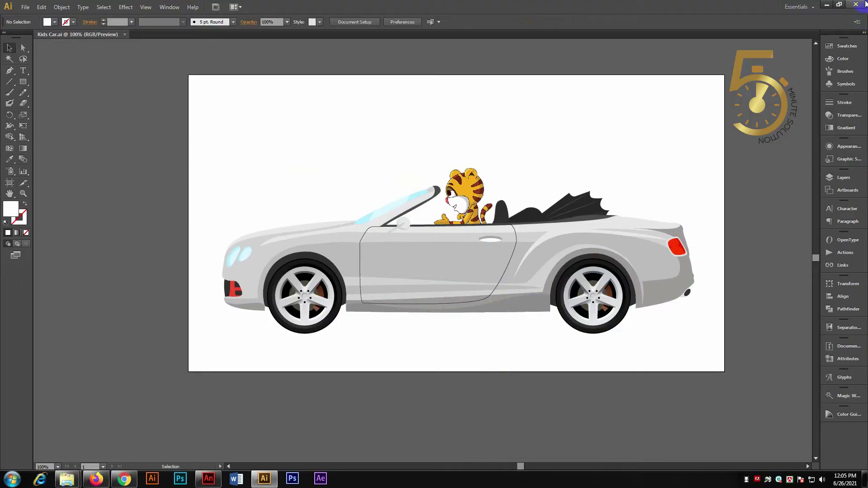
Step: Minimize Illustrator and switch to Adobe Animate
left_click(827, 4)
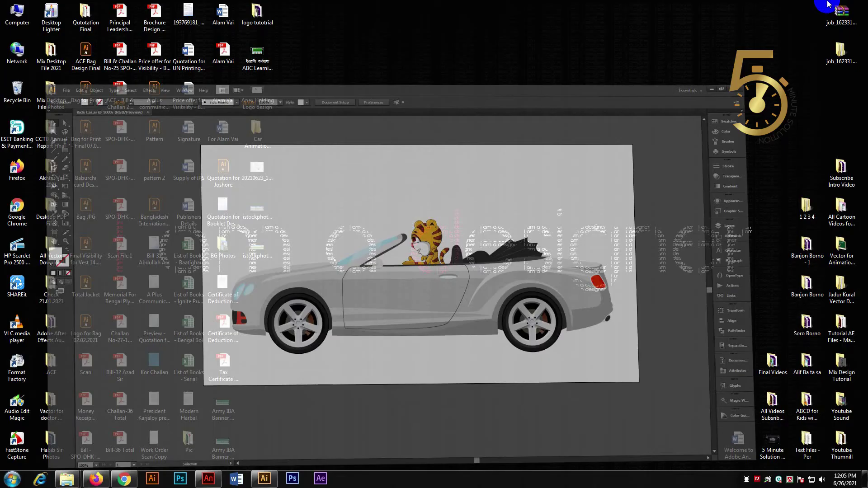
left_click(209, 478)
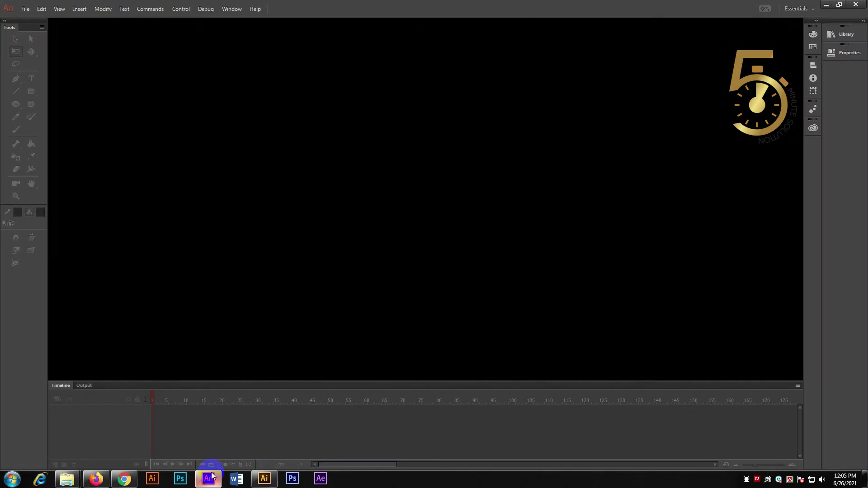
left_click(160, 110)
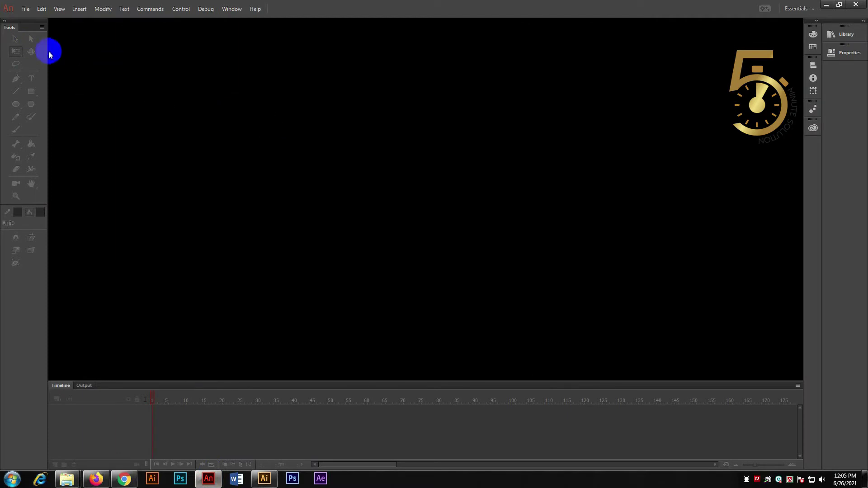
Step: Create a new ActionScript 3.0 document 1920 px wide and 1080 px high with a changed frame rate
left_click(26, 9)
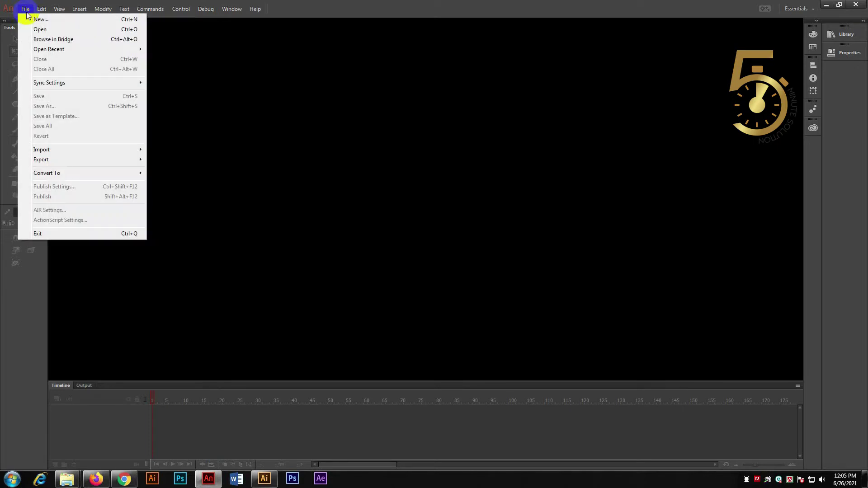
left_click(56, 20)
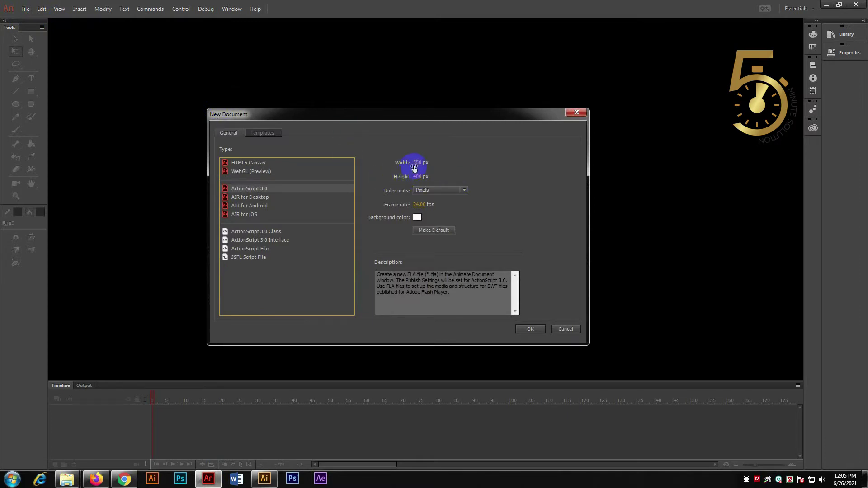
left_click_drag(415, 163, 417, 164)
type("19")
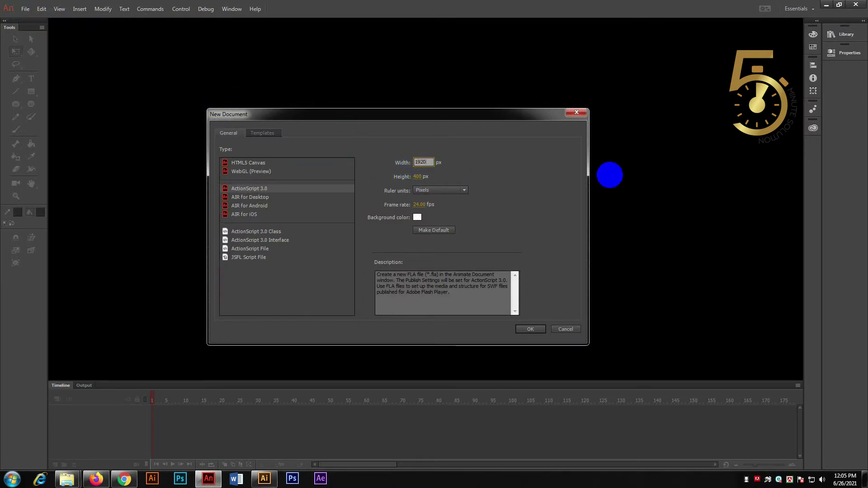
type("20")
left_click(418, 176)
type("108")
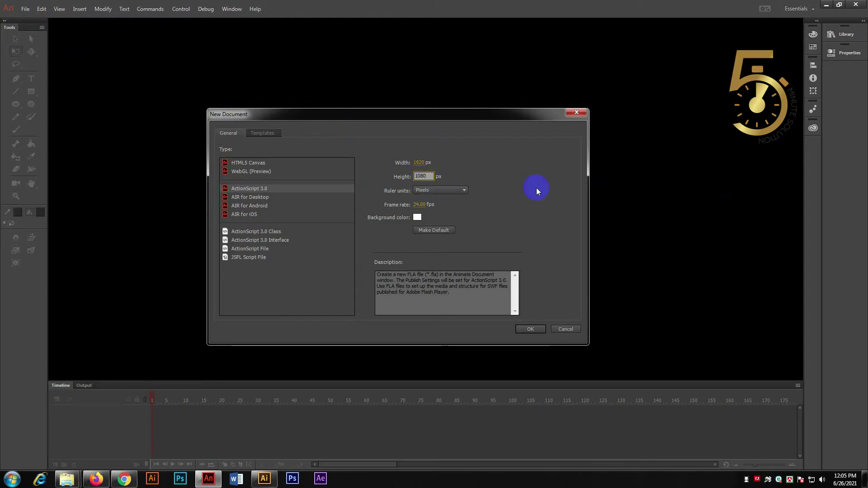
left_click(421, 204)
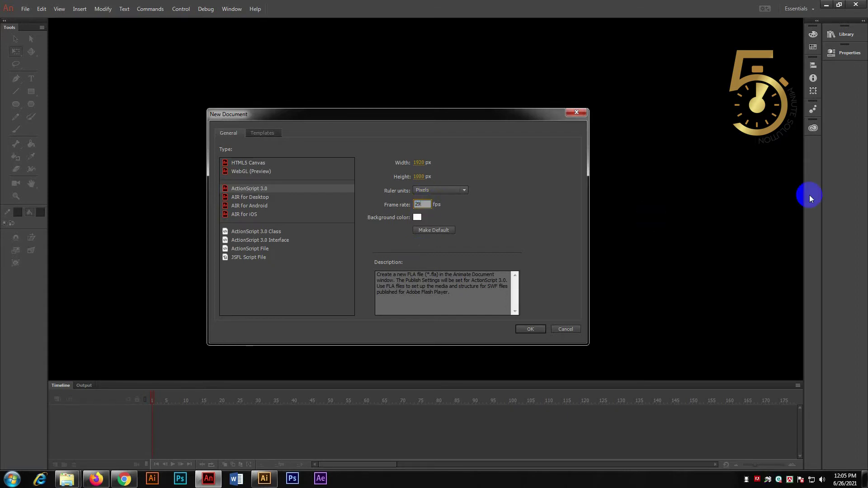
left_click(536, 330)
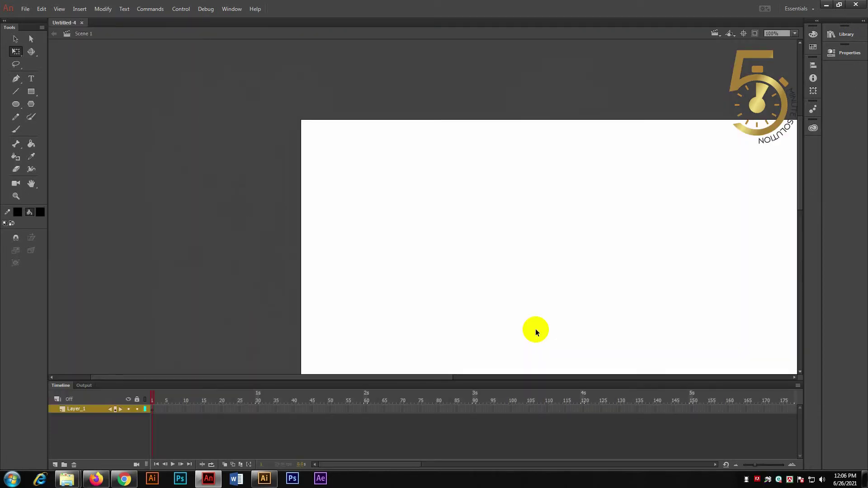
Step: View the whole empty stage at 50%, check the car artwork in Illustrator and return to Animate
key("ctrl+minus")
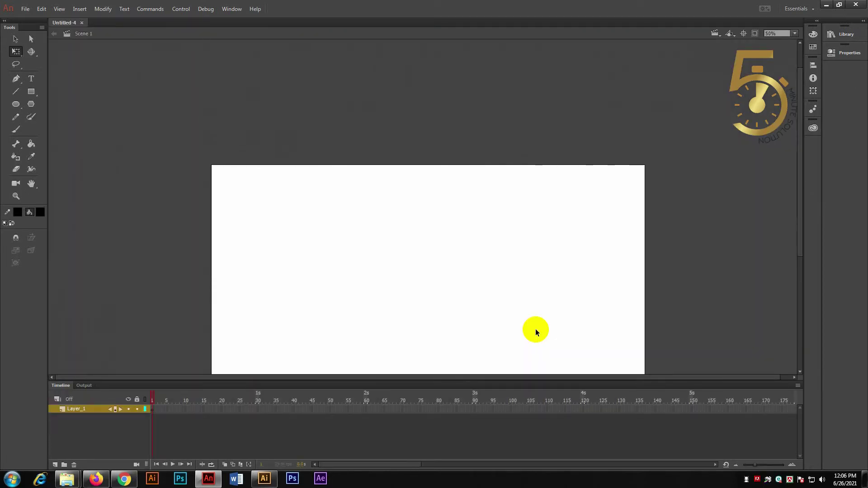
scroll(505, 250, "down", 6)
scroll(508, 249, "up", 3)
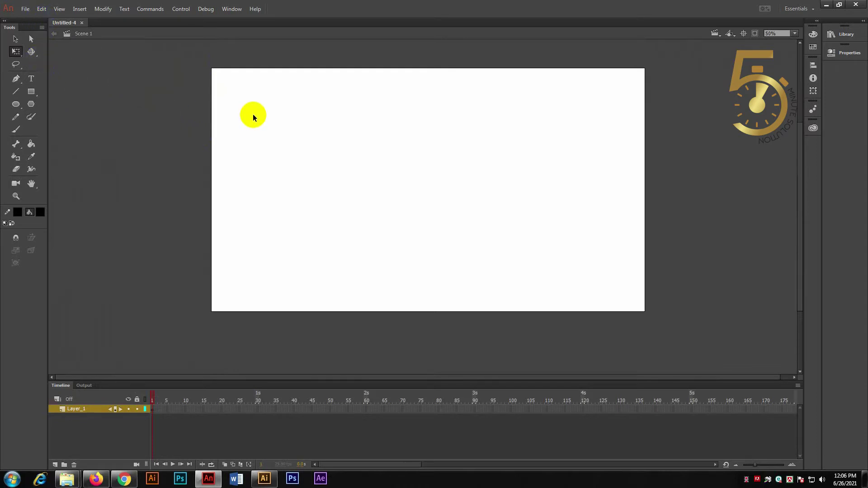
left_click(264, 478)
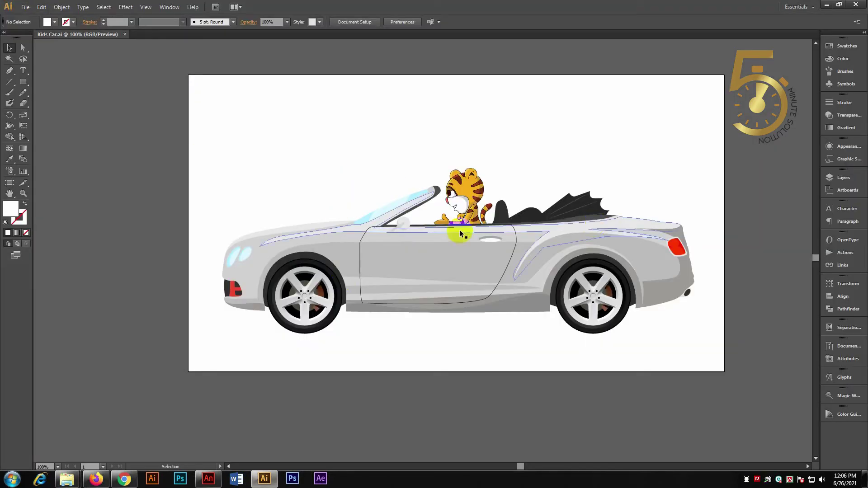
left_click(210, 479)
Step: Open the Kids Car Illustrator file for import to the stage
left_click(25, 9)
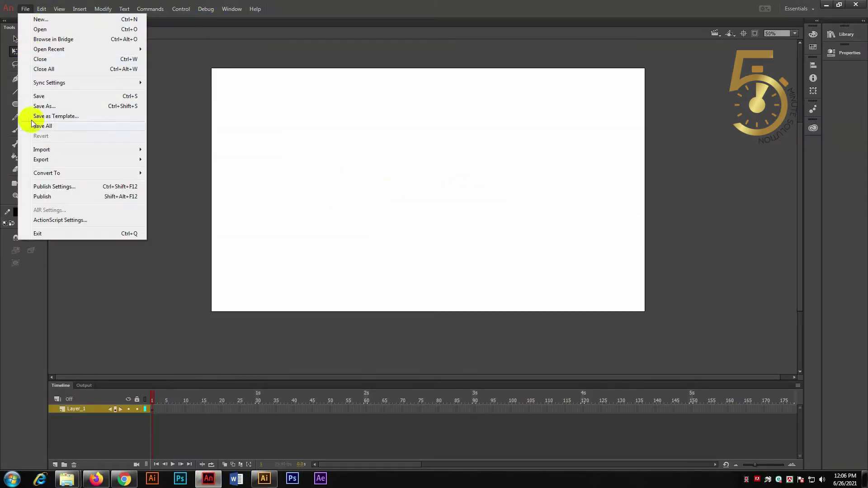
mouse_move(61, 148)
left_click(198, 150)
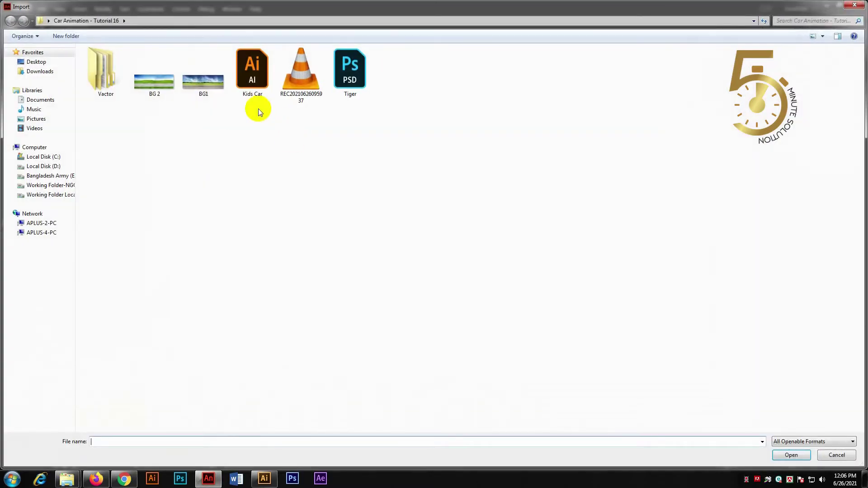
left_click(249, 87)
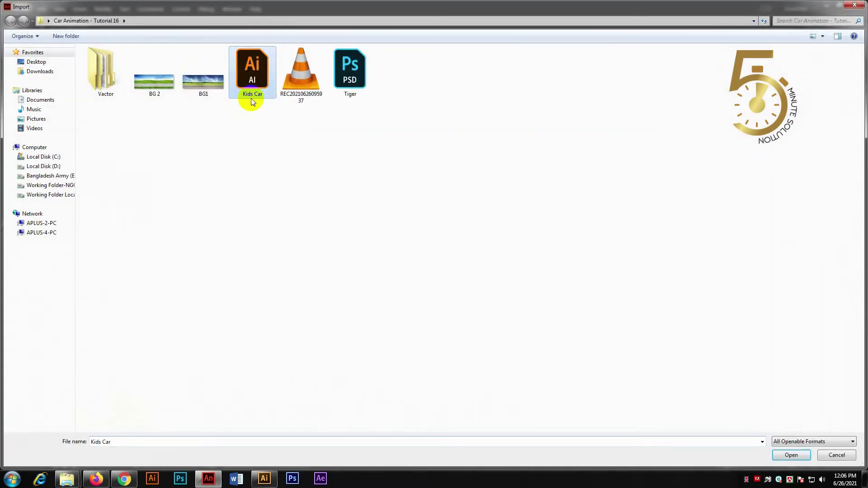
left_click(783, 455)
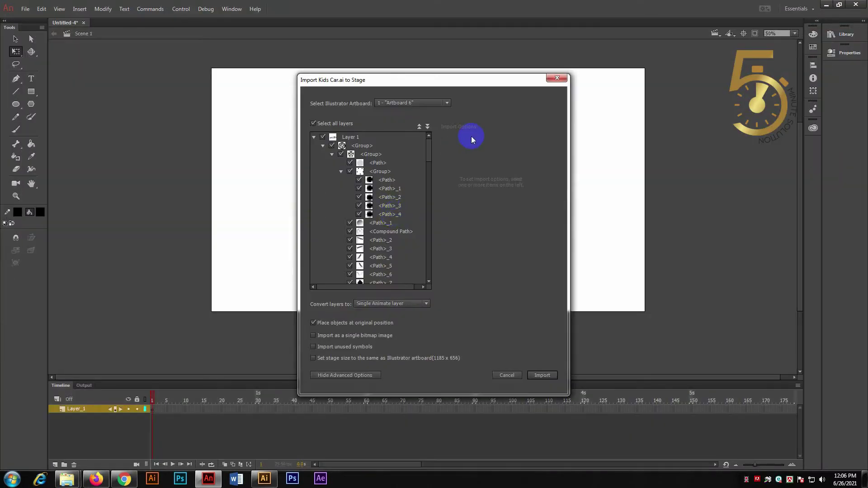
Step: Review the file's layer list, try converting to Animate layers, and set the conversion back to Single Animate layer
left_click_drag(429, 156, 333, 312)
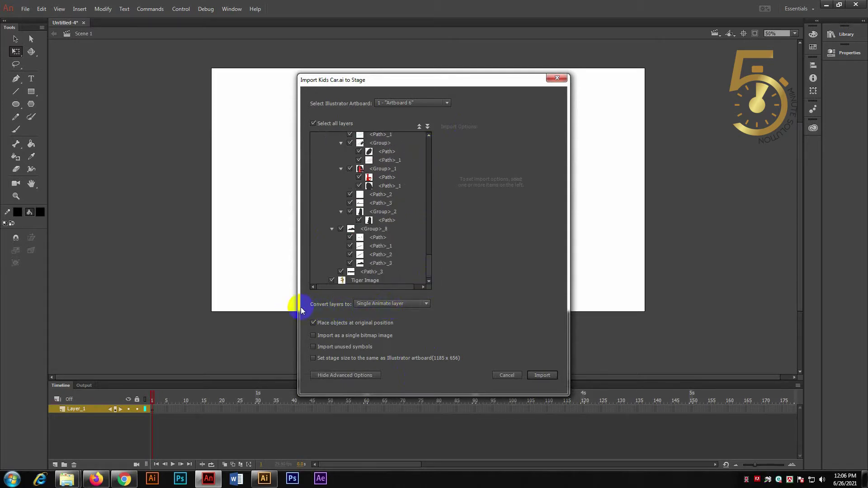
left_click(377, 306)
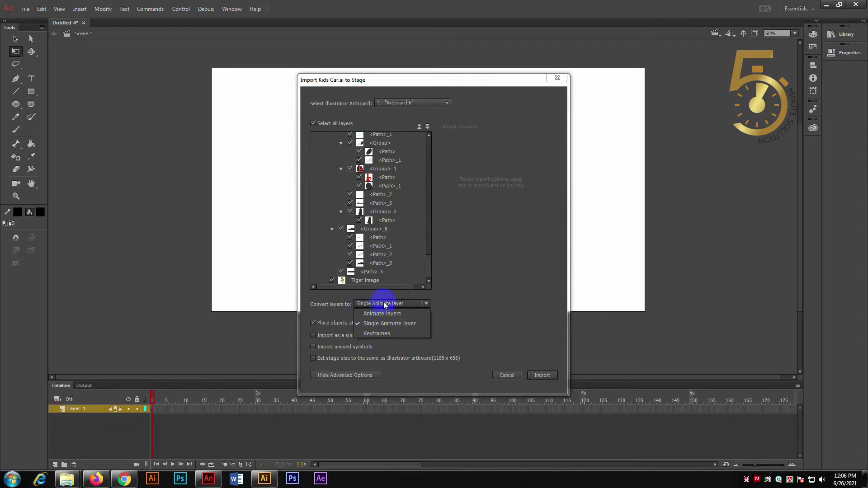
left_click(386, 314)
left_click(396, 306)
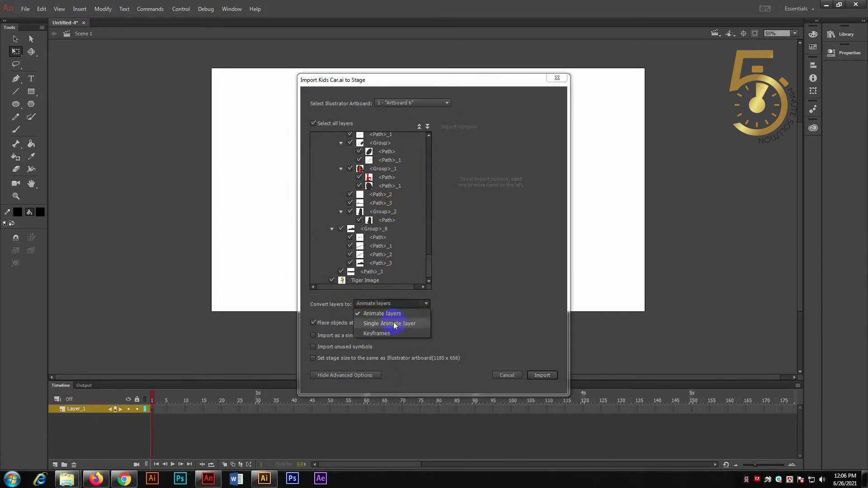
left_click(388, 322)
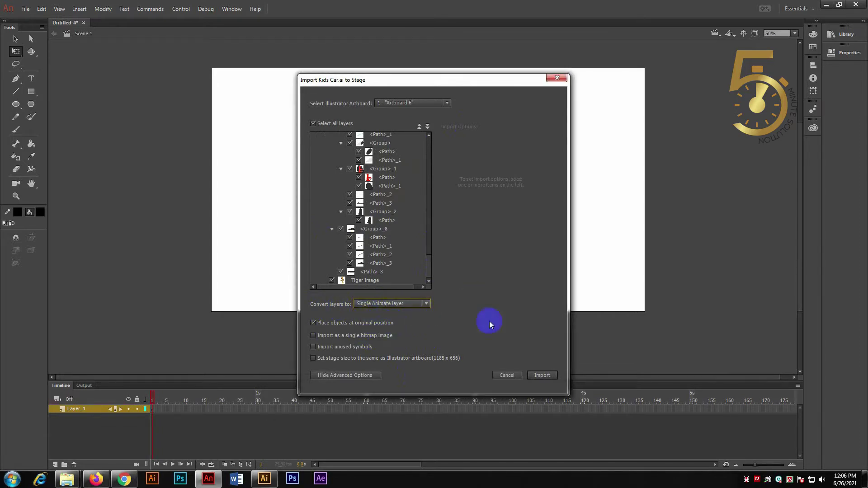
Step: Import the car artwork as a single Animate layer and move the whole car to the middle of the stage
left_click(545, 377)
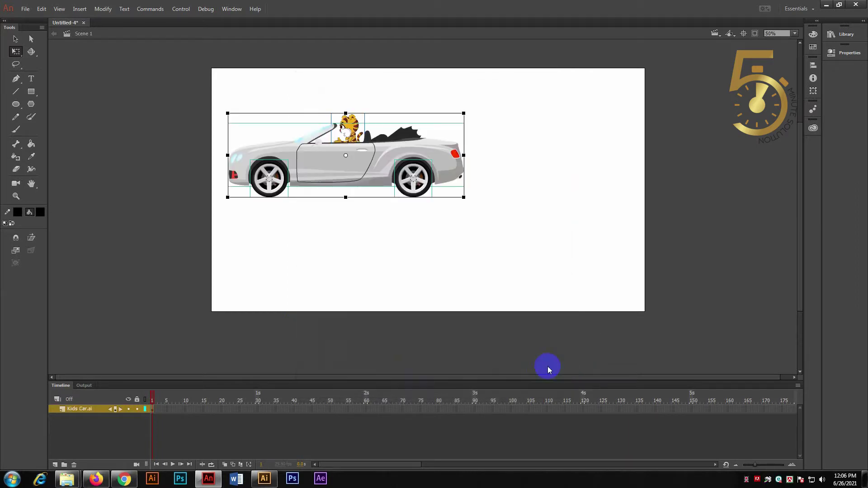
left_click(514, 293)
left_click_drag(514, 291, 199, 121)
left_click_drag(371, 156, 436, 186)
left_click(583, 210)
Step: Move both wheels below the car and the tiger above it to check that they are separate pieces
left_click_drag(491, 225, 504, 271)
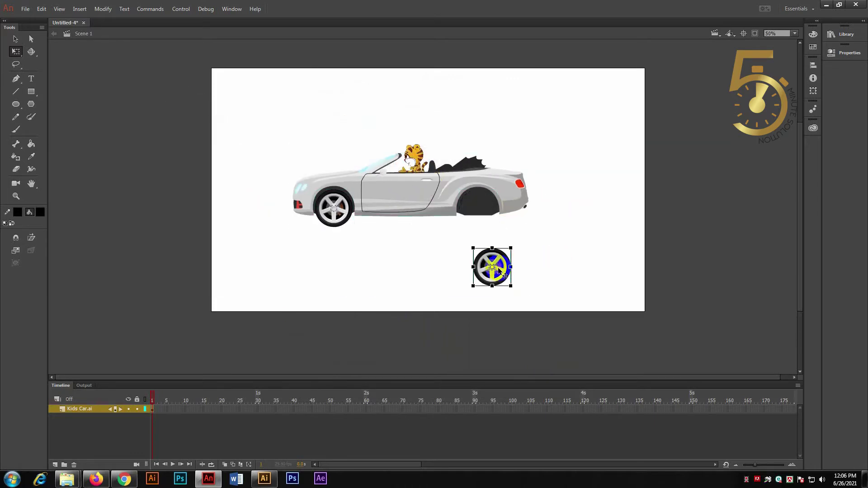
left_click_drag(337, 213, 325, 276)
left_click_drag(417, 149, 414, 109)
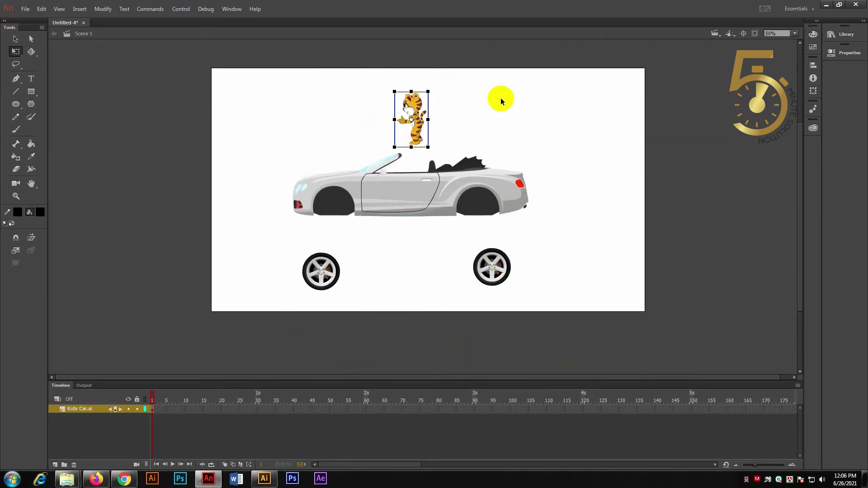
left_click(497, 102)
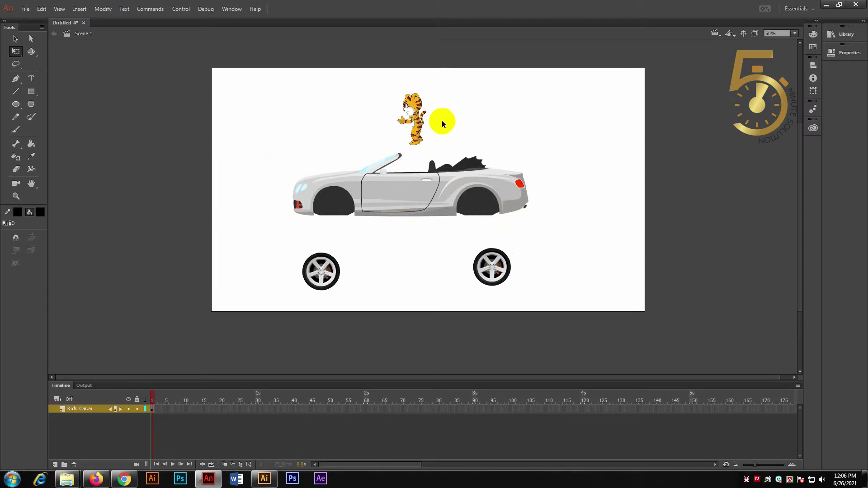
Step: Undo the moves of the tiger and both wheels
key("ctrl+z")
key("ctrl+z")
key("ctrl+z")
key("ctrl+z")
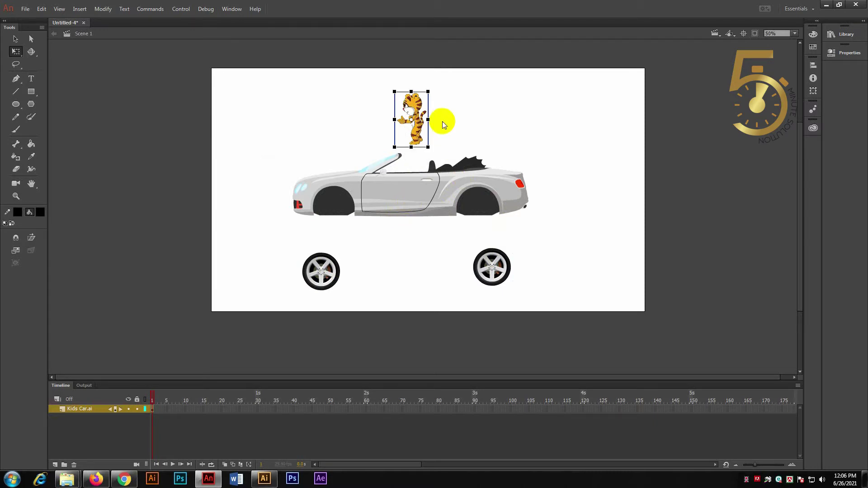
key("ctrl+z")
left_click(342, 203)
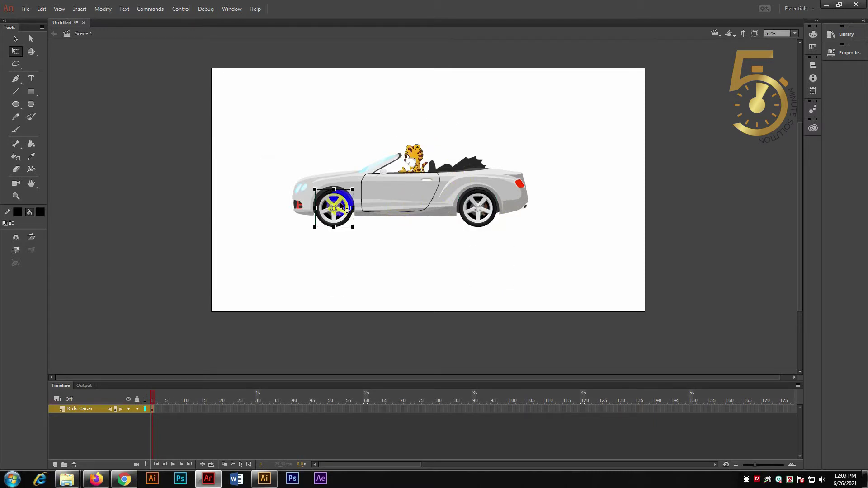
left_click(395, 253)
left_click(353, 216)
left_click(399, 261)
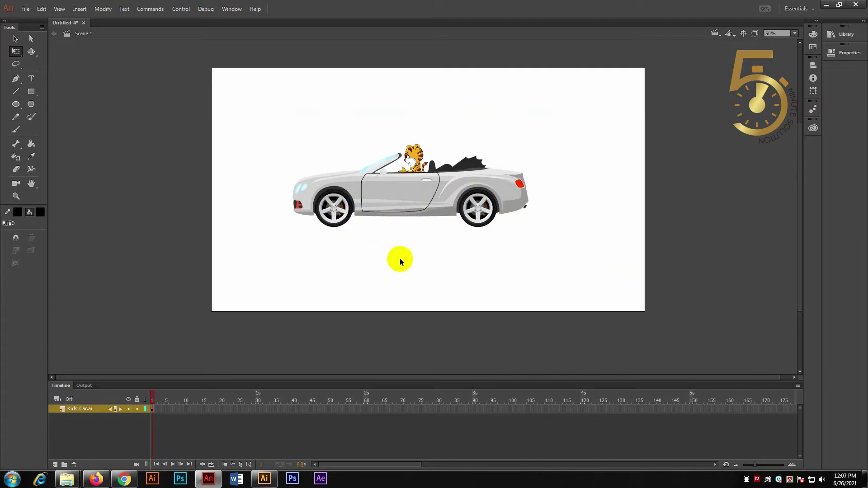
left_click(332, 211)
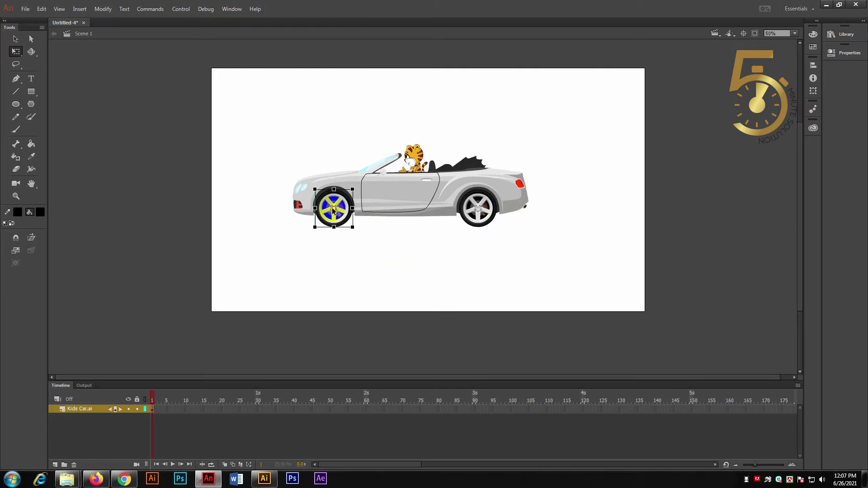
left_click(123, 9)
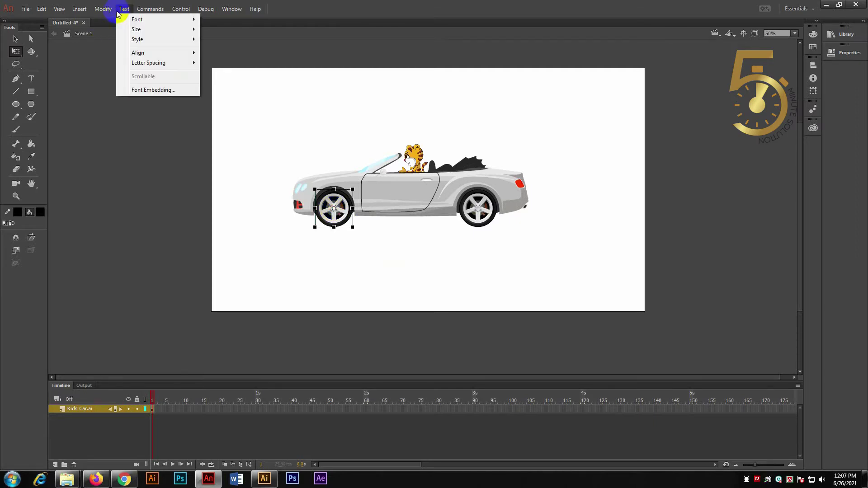
left_click(335, 127)
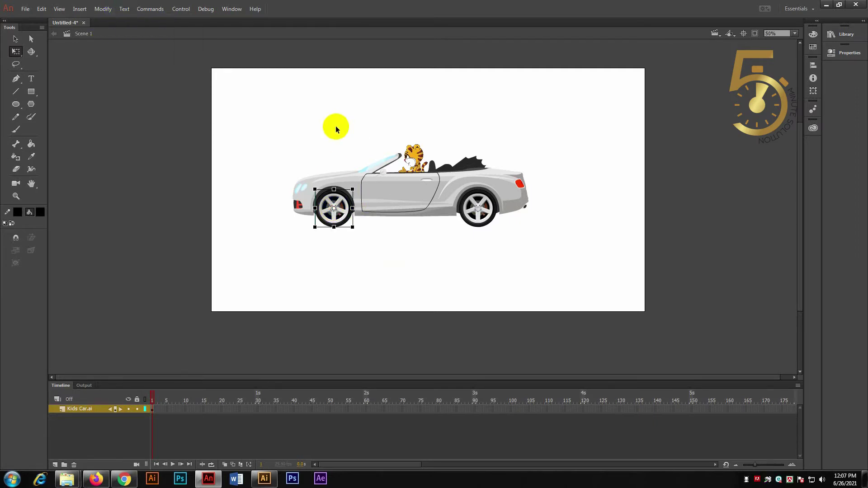
Step: Convert the front wheel to a Graphic symbol with the default name, trying the other symbol types before setting Graphic again
left_click(326, 202)
left_click(109, 11)
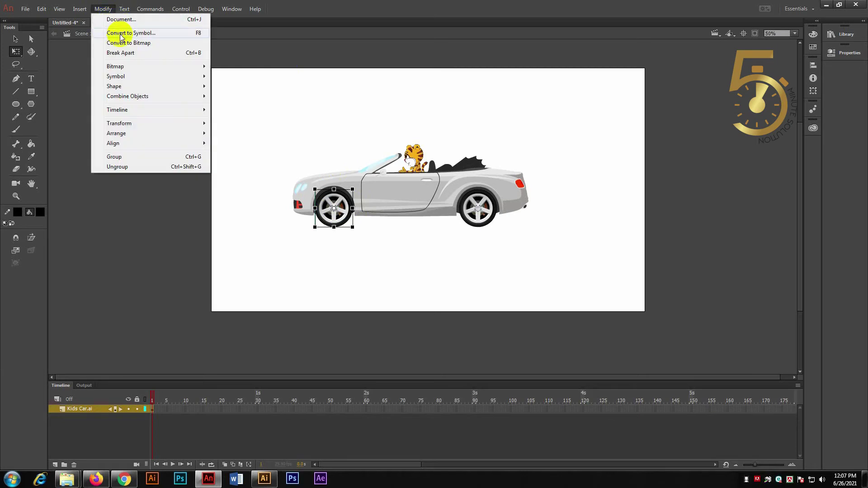
left_click(146, 34)
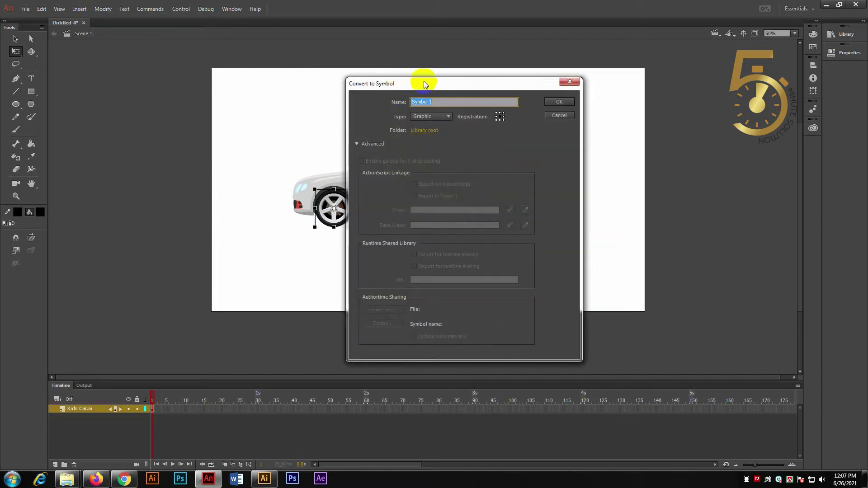
left_click_drag(422, 81, 548, 93)
left_click(559, 127)
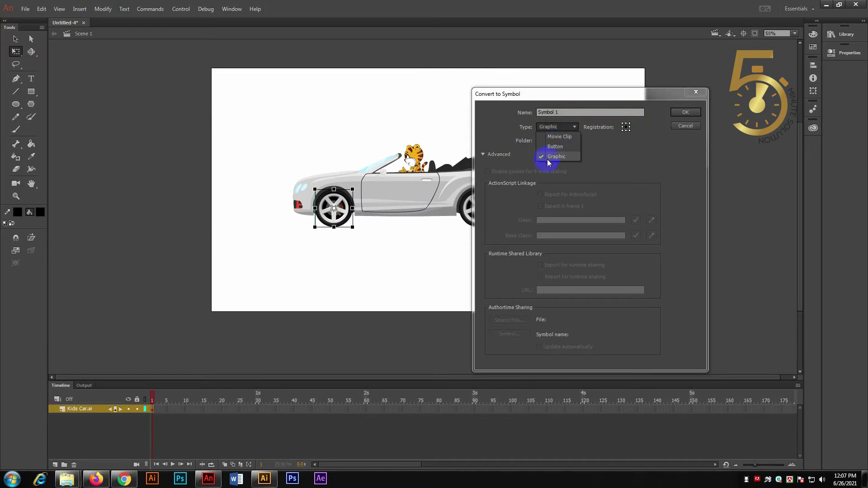
left_click(558, 145)
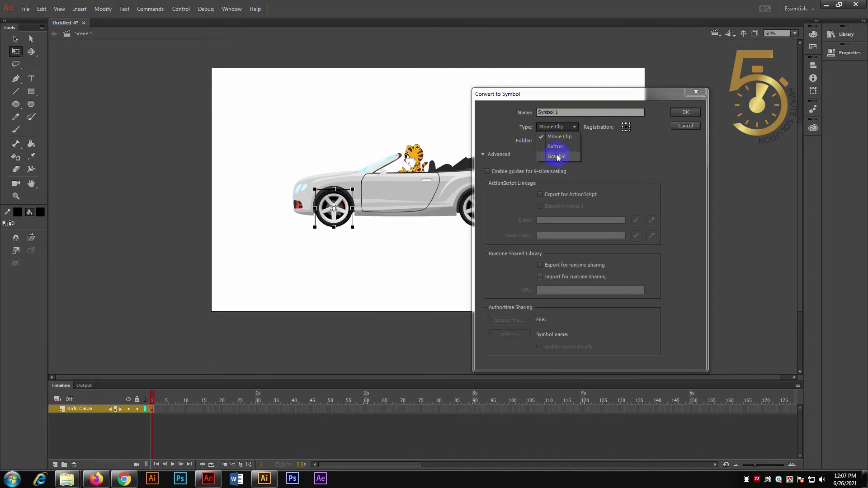
left_click(557, 127)
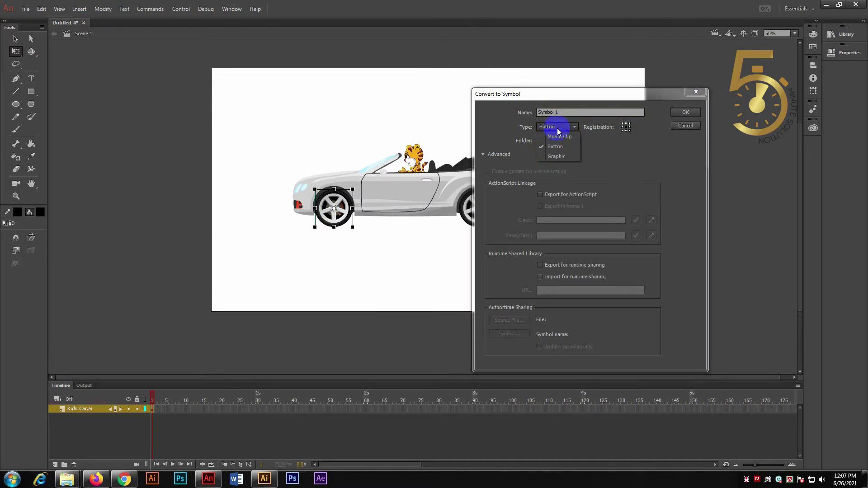
left_click(557, 159)
left_click_drag(569, 93, 666, 98)
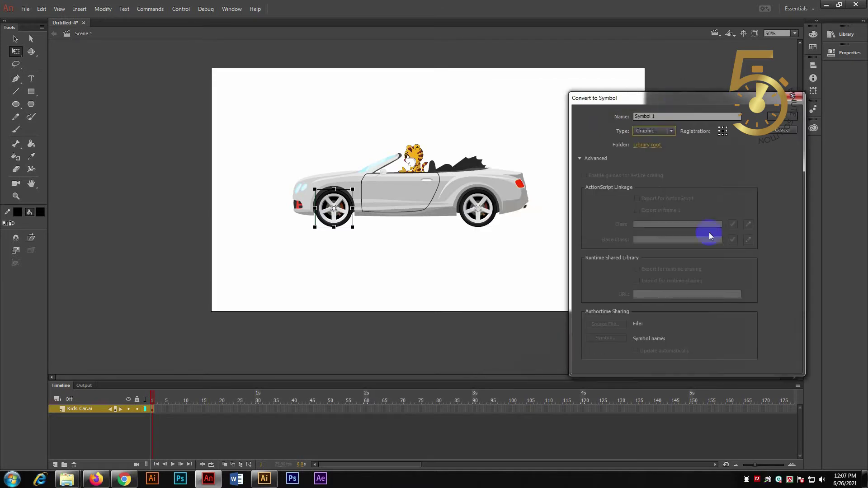
left_click(783, 116)
left_click(454, 265)
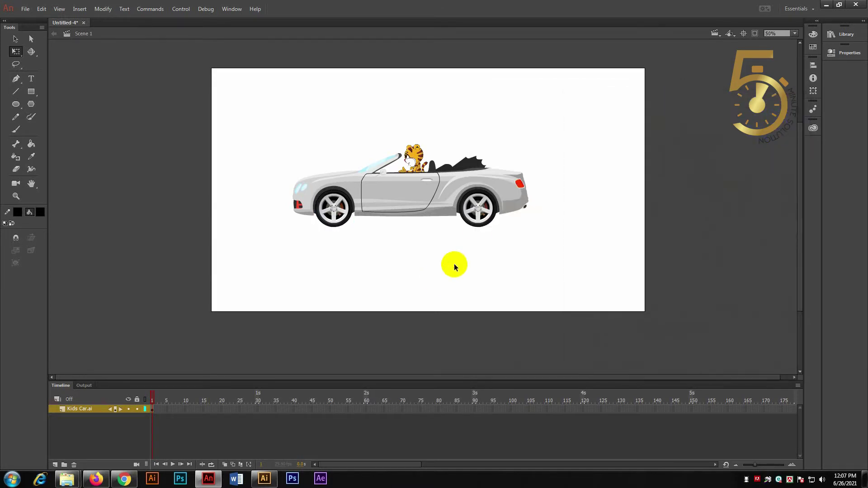
Step: Convert the rear wheel to a Graphic symbol with the default name
left_click(475, 212)
left_click(103, 9)
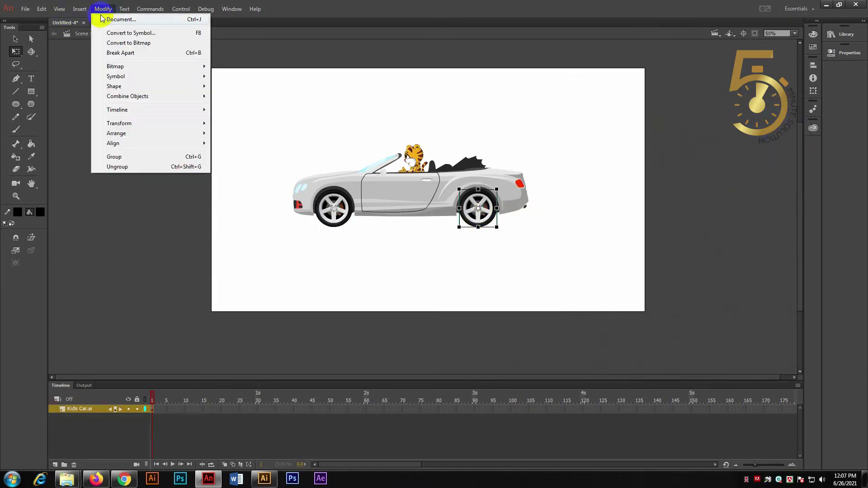
left_click(135, 34)
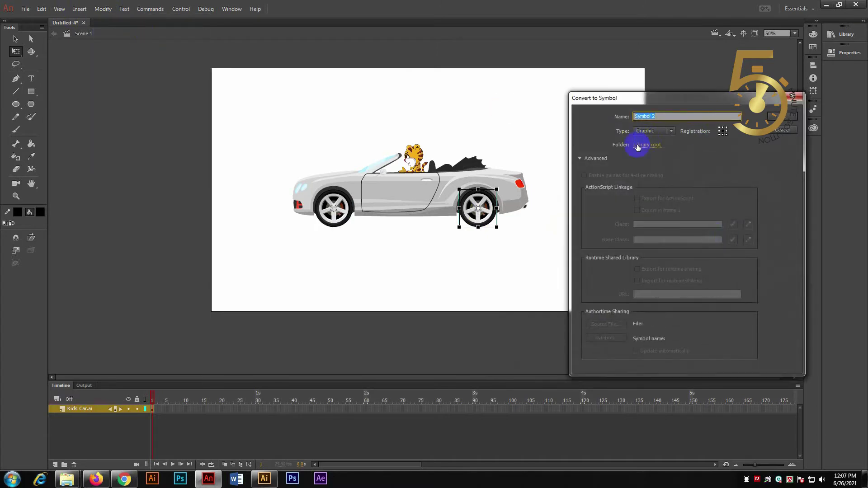
left_click(784, 119)
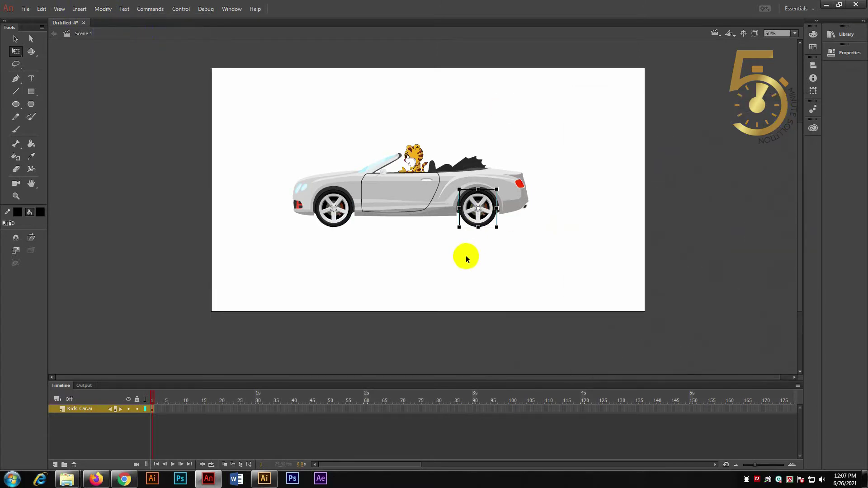
Step: Select the car body together with the tiger, without the wheels, and group them
left_click(425, 194)
left_click(419, 272)
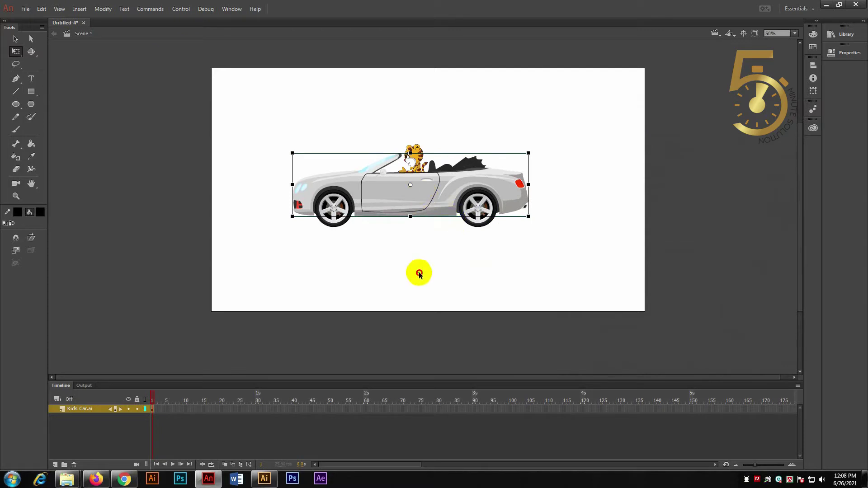
left_click(412, 159)
left_click(431, 127)
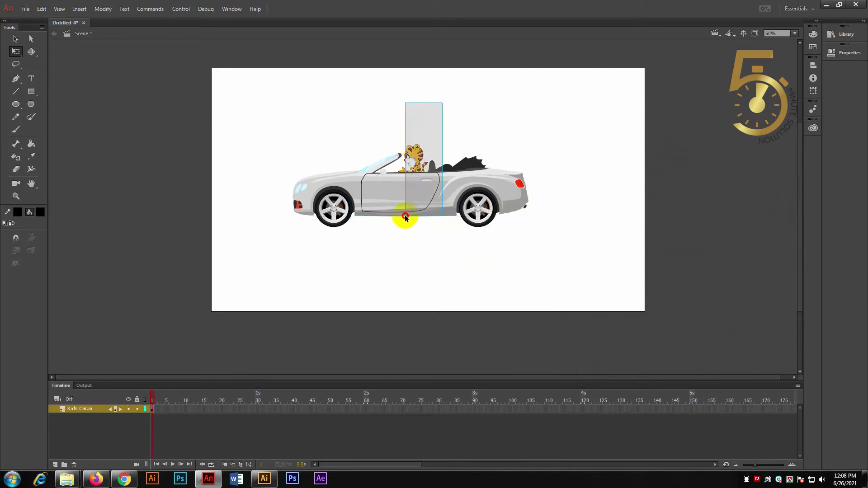
left_click(411, 161)
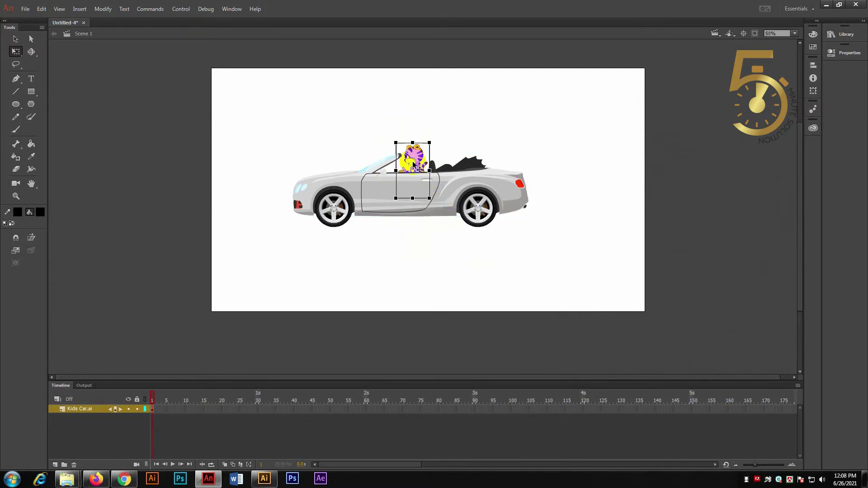
left_click(404, 183)
left_click(411, 125)
left_click_drag(388, 129, 426, 183)
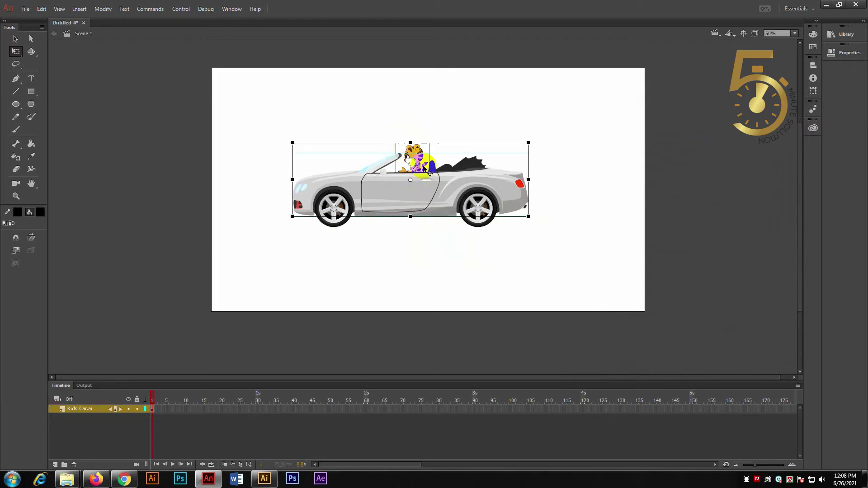
right_click(421, 159)
left_click(411, 180)
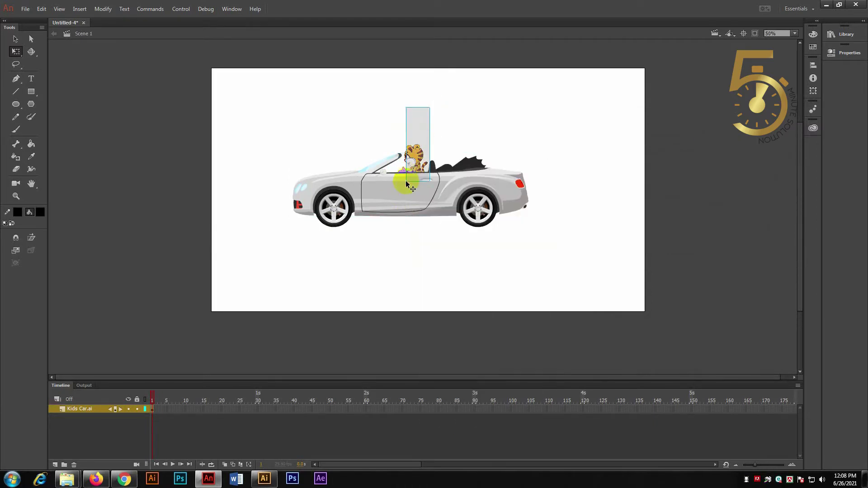
key("ctrl+g")
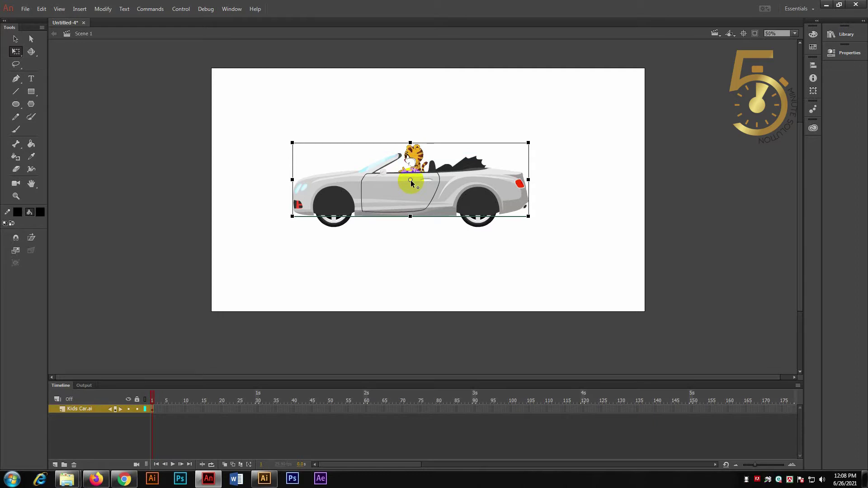
Step: Convert the grouped car body and tiger to a symbol with the default settings and clear the selection
right_click(411, 180)
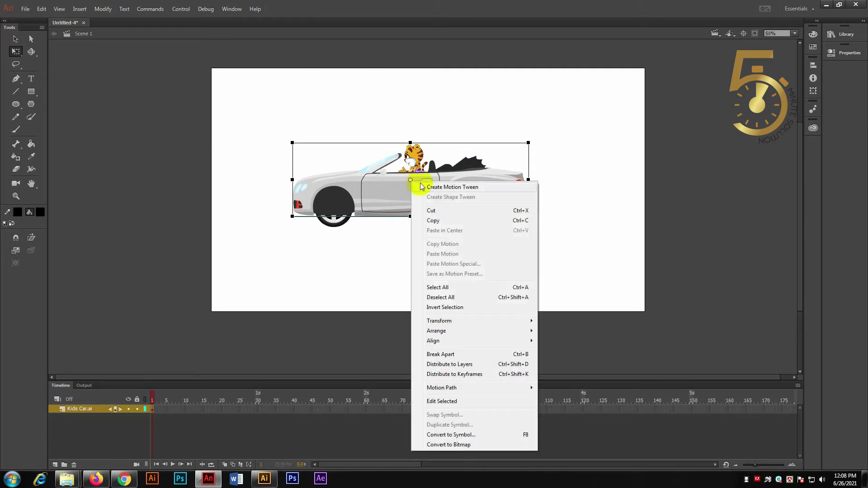
left_click(399, 297)
left_click(408, 159)
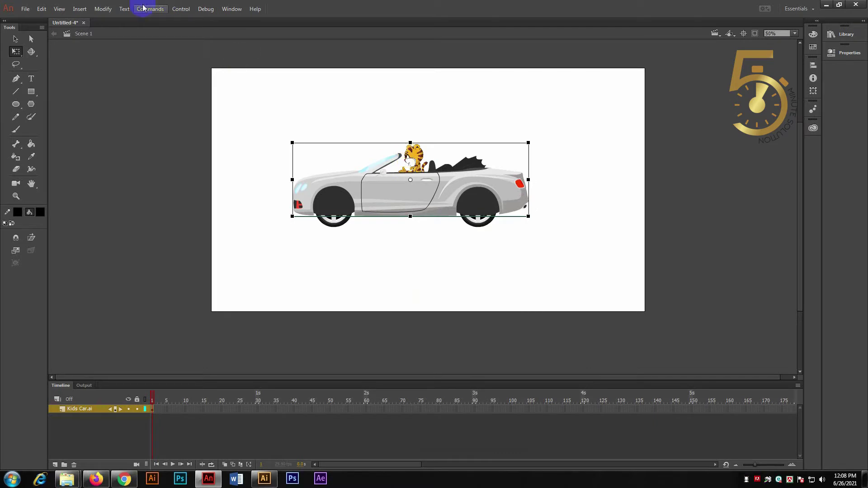
left_click(103, 8)
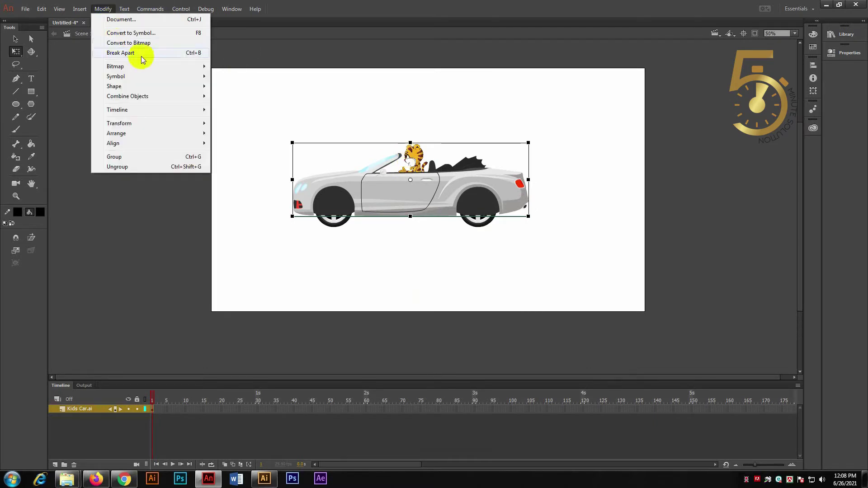
left_click(144, 34)
left_click(797, 114)
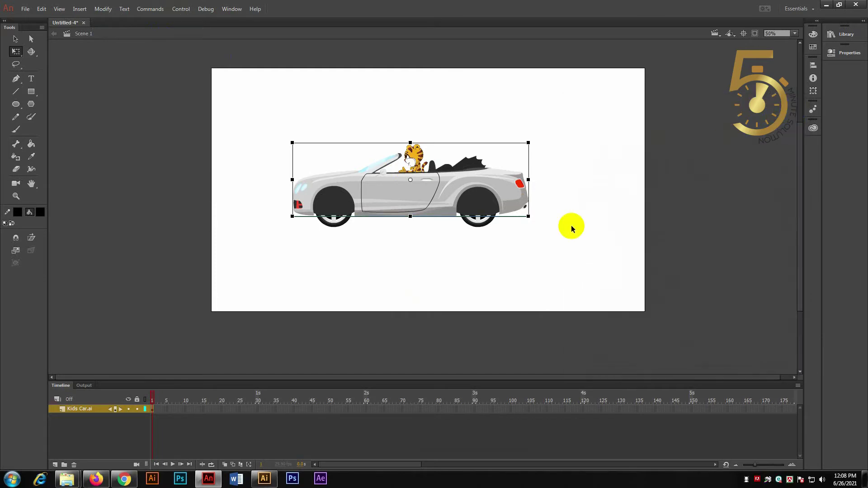
left_click(535, 250)
Step: Check that the front wheel, the rear wheel and the car body can be selected as separate symbols
left_click(333, 225)
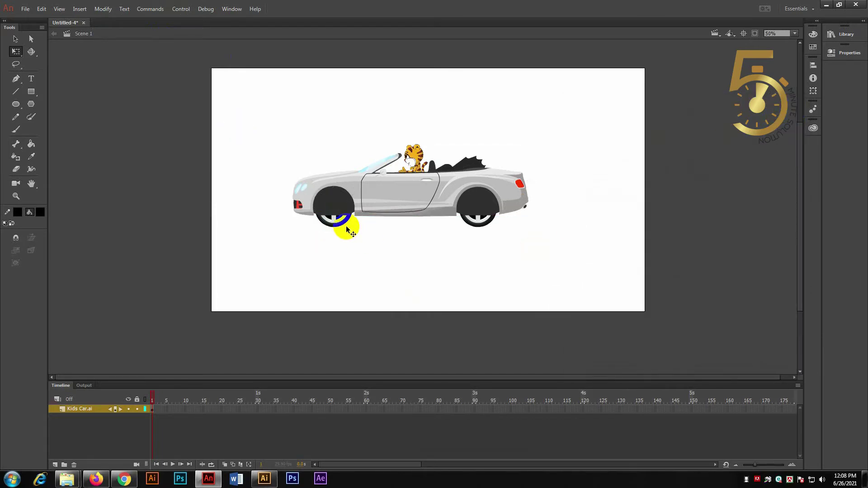
left_click(470, 224)
left_click(333, 225)
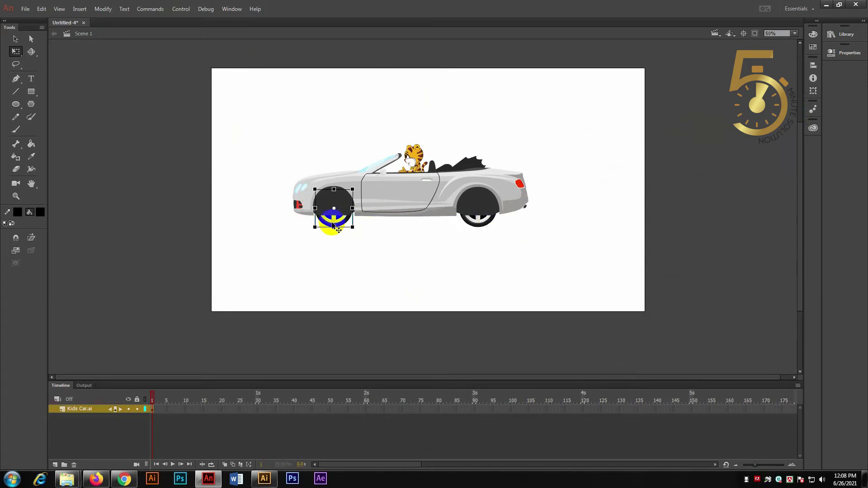
left_click(471, 228)
left_click(280, 161)
left_click_drag(273, 140, 602, 283)
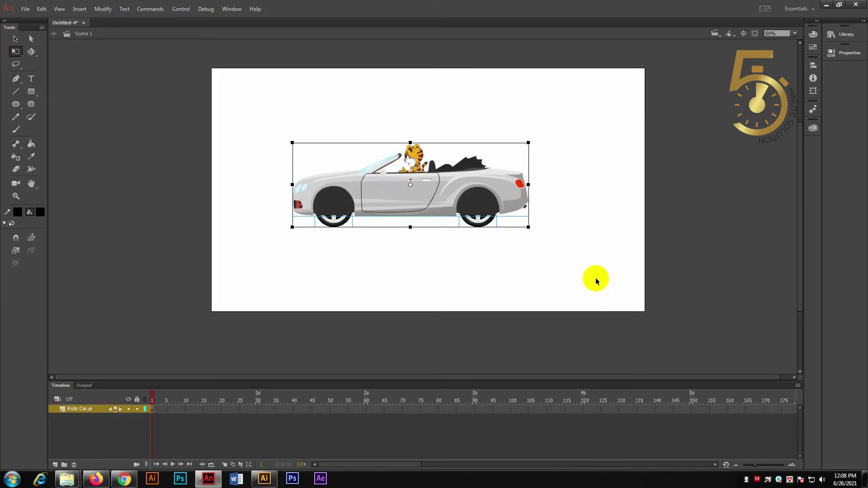
Step: Bring the front wheel symbol to the front of the stacking order, above the car body
left_click(297, 213)
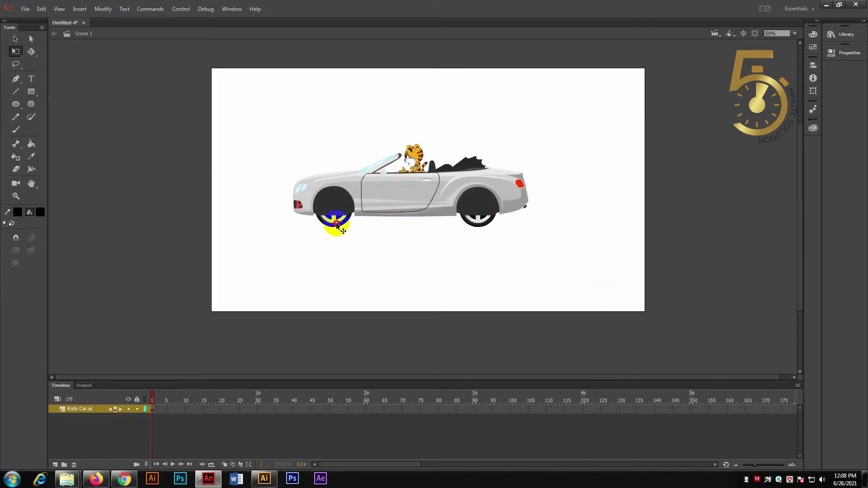
right_click(335, 225)
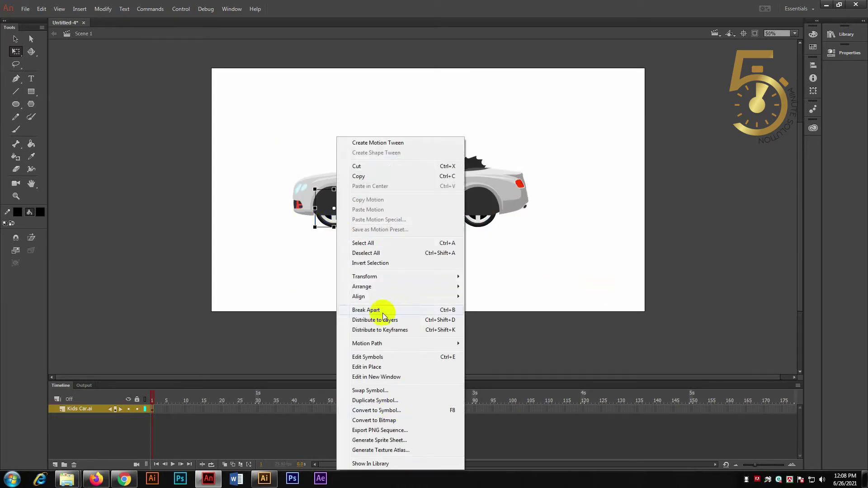
mouse_move(386, 284)
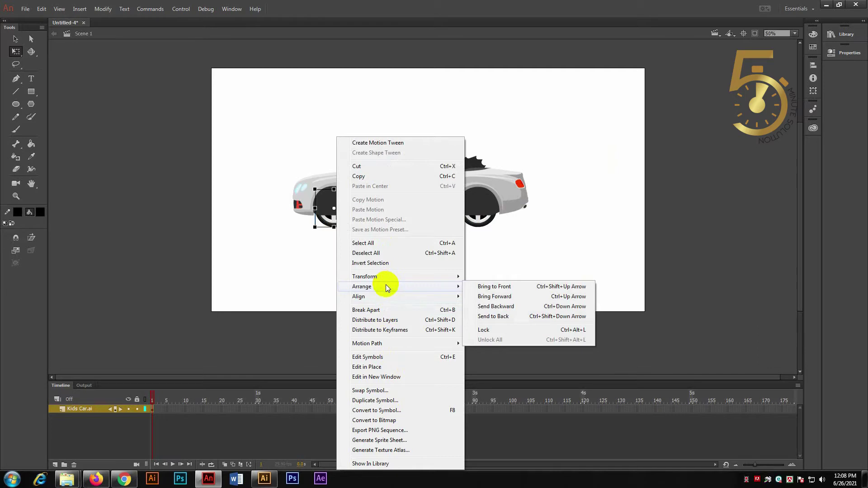
left_click(501, 287)
Step: Bring the rear wheel symbol to the front of the stacking order, above the car body
left_click(480, 220)
right_click(479, 220)
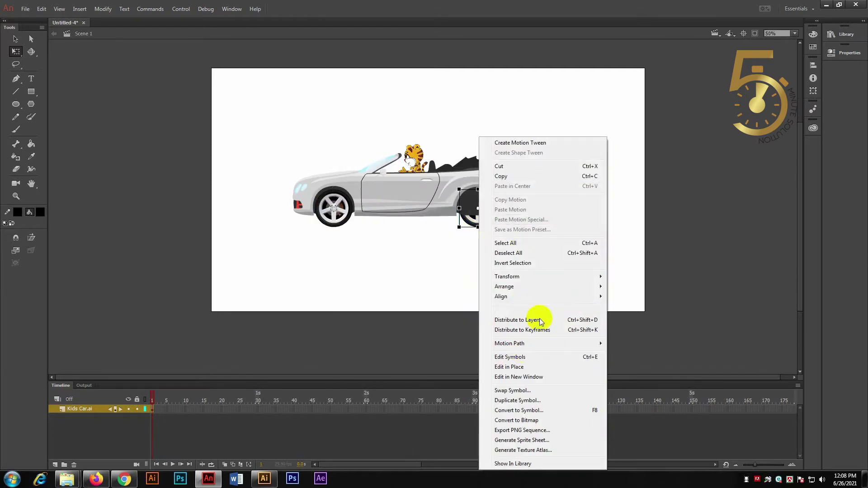
mouse_move(527, 280)
mouse_move(561, 286)
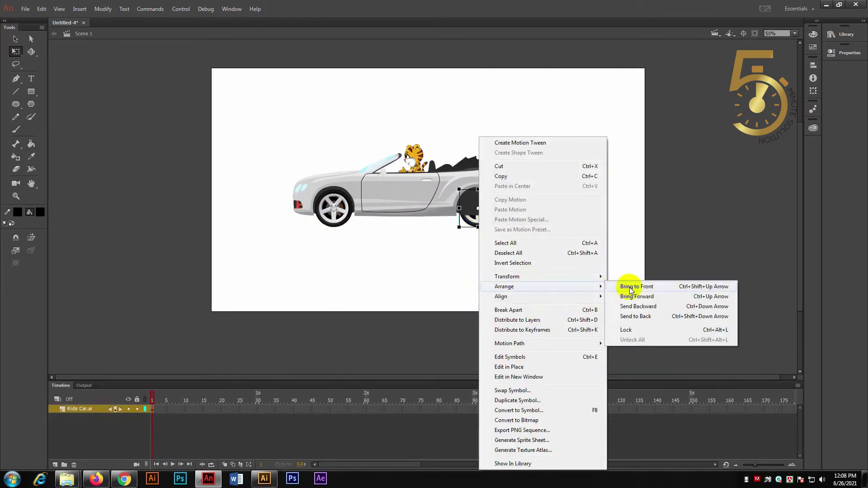
left_click(628, 286)
Step: Select the car body and both wheels together, shift them slightly down and toward the rear of the car, and copy them
left_click(505, 277)
left_click_drag(233, 103, 585, 268)
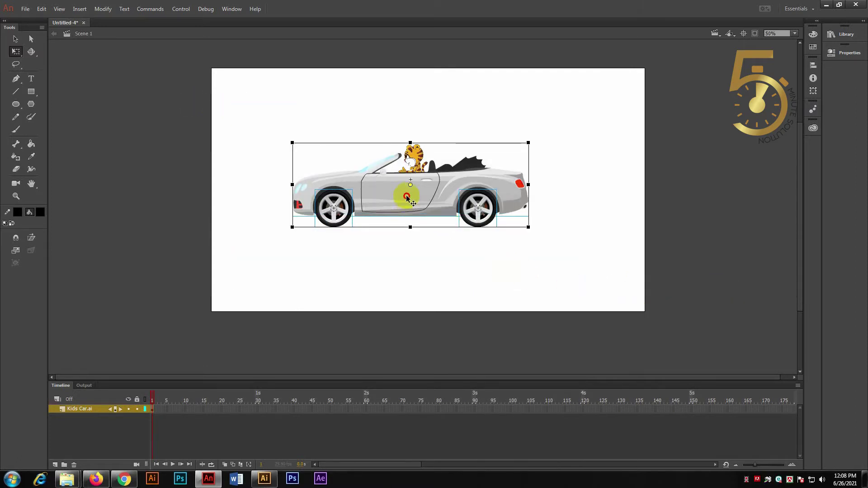
left_click_drag(406, 196, 415, 200)
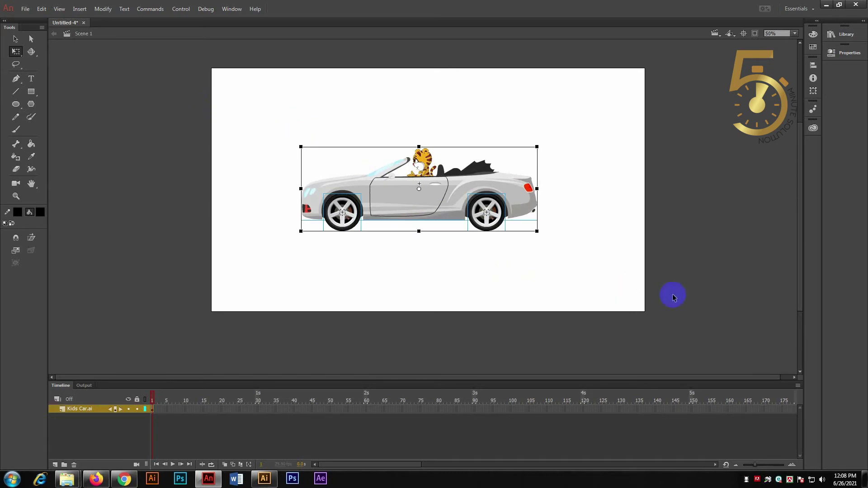
Step: Create a new Graphic symbol named Car and paste the copied body and wheels into it
left_click(43, 9)
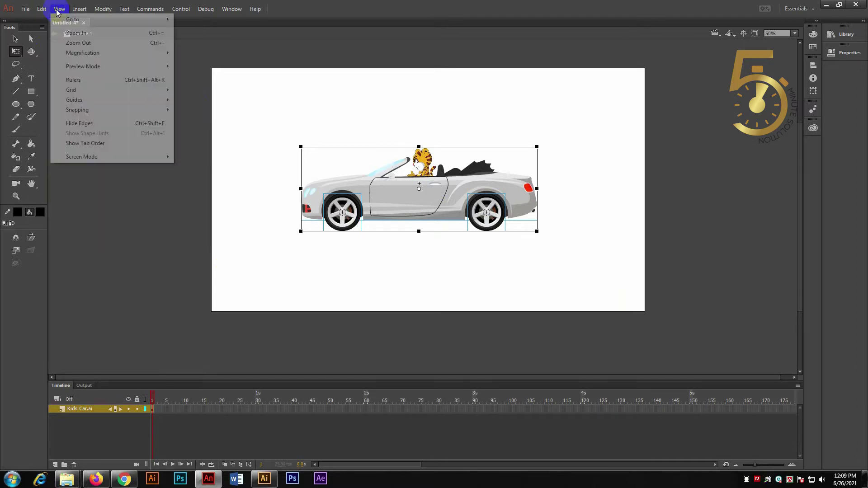
mouse_move(81, 12)
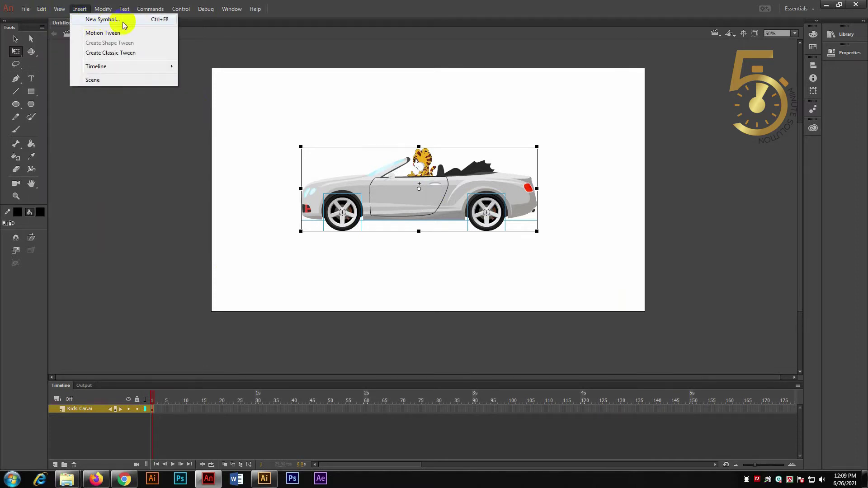
left_click(103, 19)
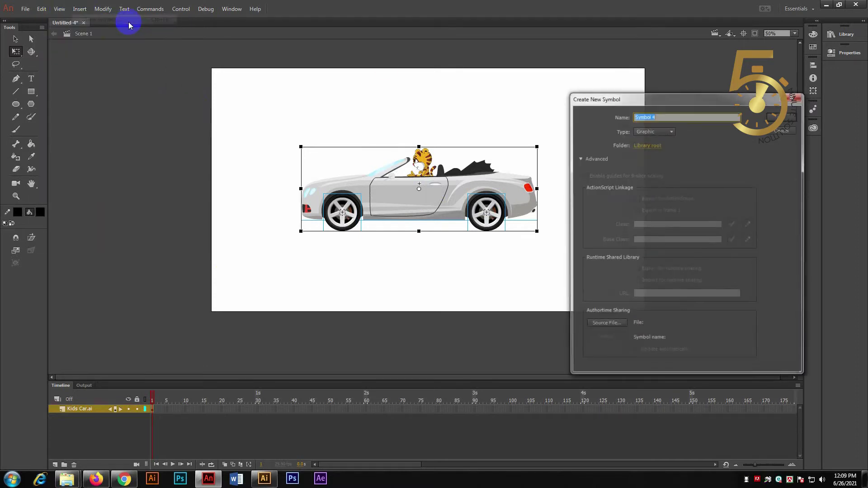
left_click_drag(686, 91, 616, 86)
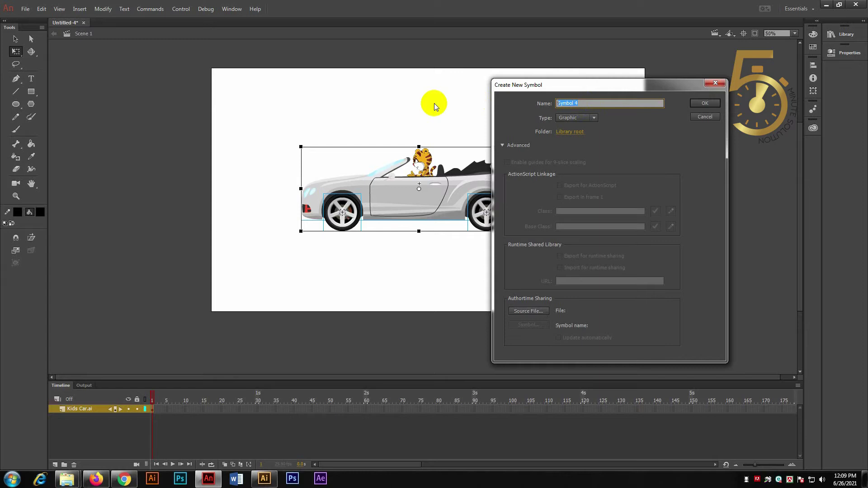
type("Car")
left_click(715, 104)
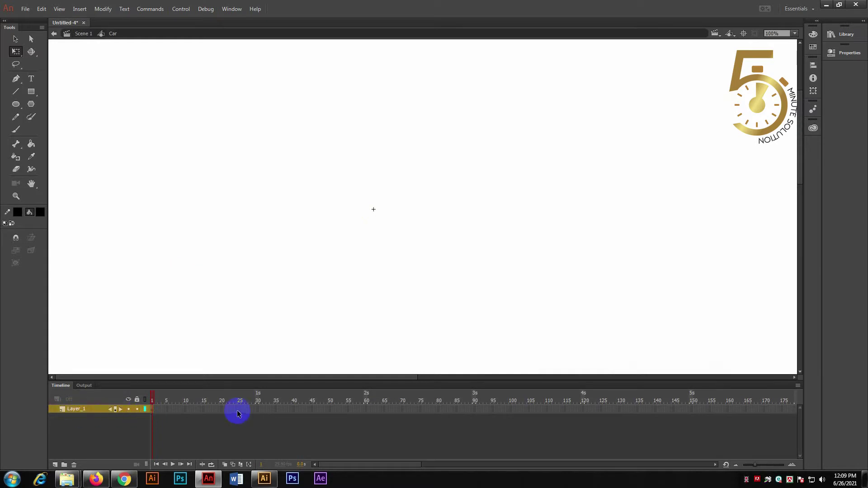
key("ctrl+v")
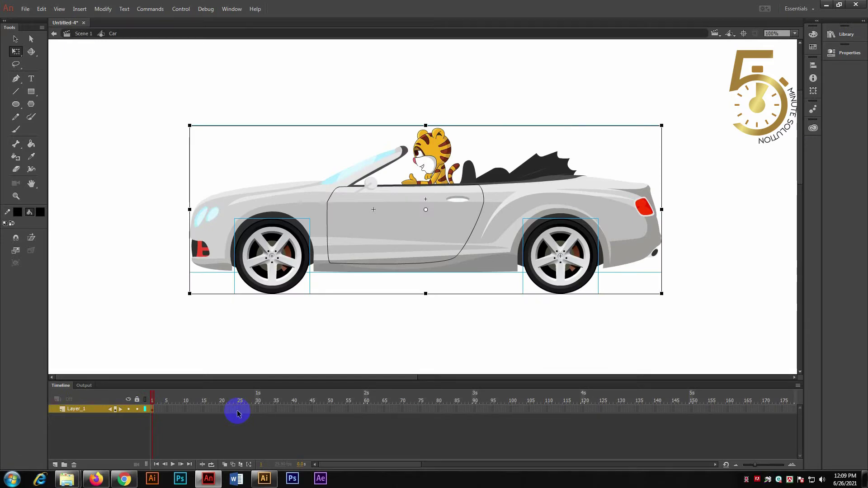
Step: Check inside the Car symbol that the body, the front wheel and the rear wheel are each selectable on their own
left_click(136, 264)
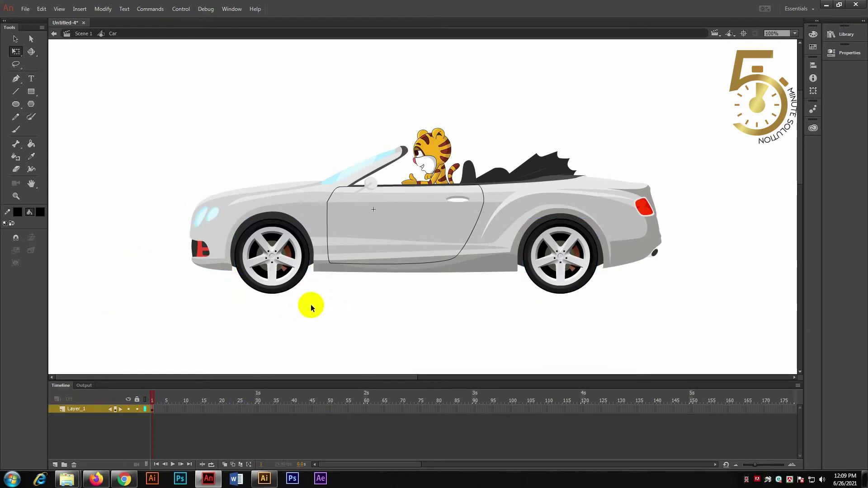
left_click(437, 213)
left_click(411, 296)
left_click(292, 267)
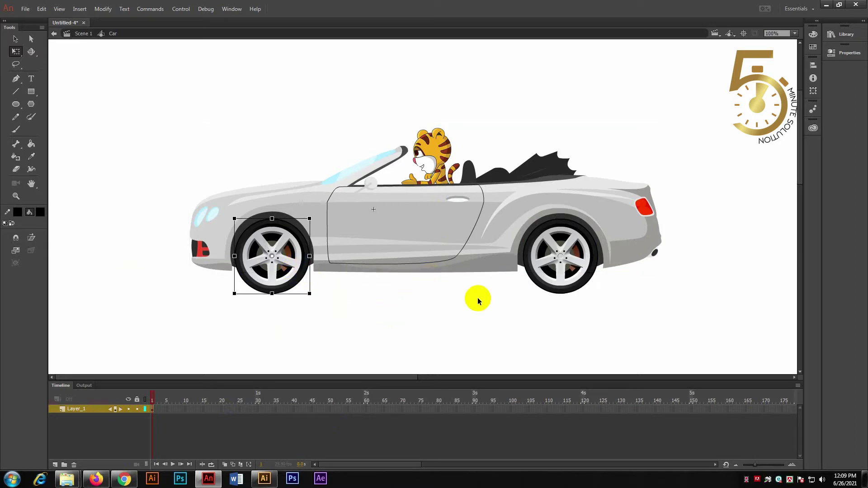
left_click(582, 248)
left_click(455, 309)
left_click(264, 266)
left_click(405, 289)
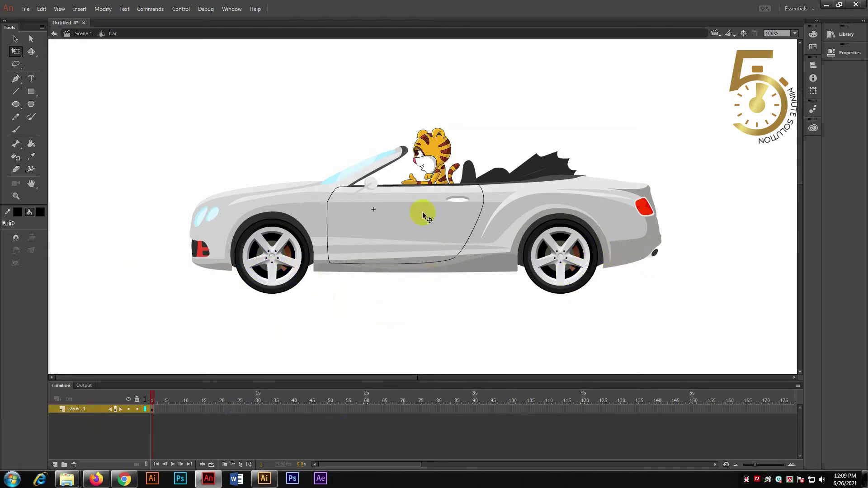
left_click(423, 215)
left_click(350, 289)
left_click(292, 267)
left_click(398, 290)
left_click(576, 267)
left_click(487, 292)
left_click(281, 255)
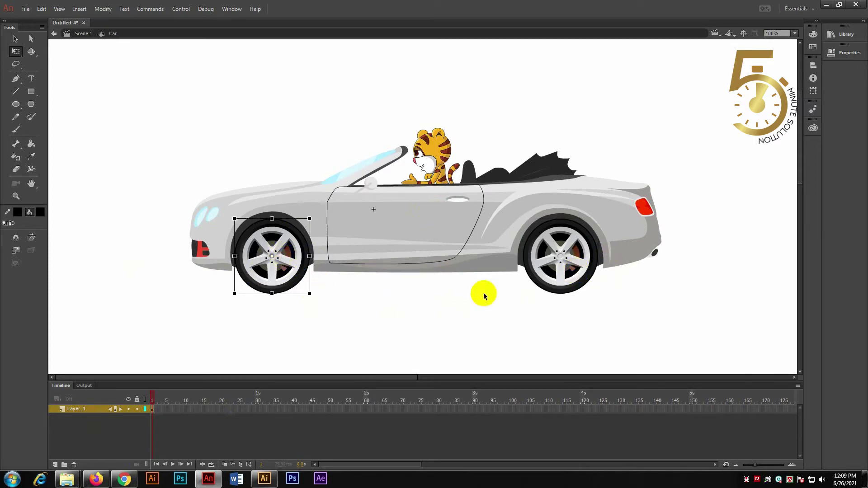
left_click(584, 281)
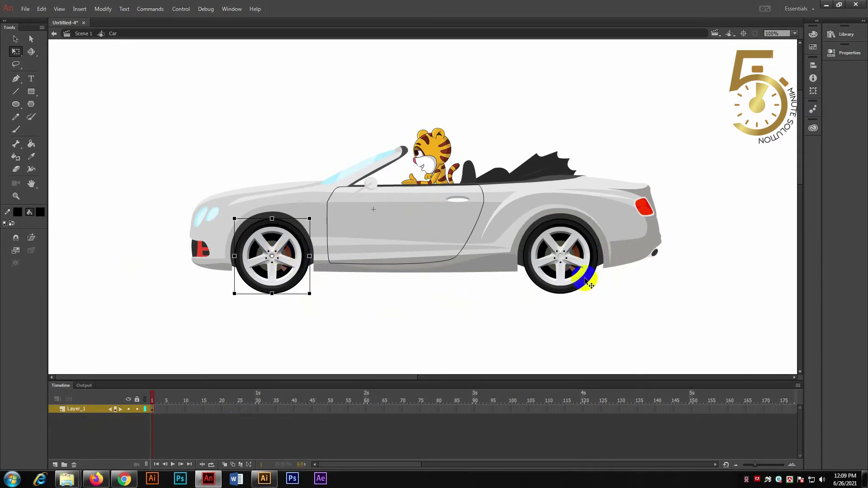
left_click(453, 332)
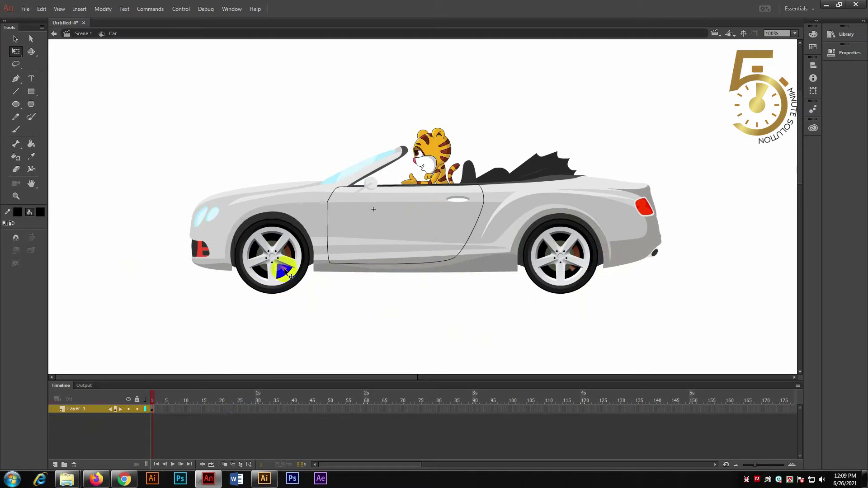
left_click(286, 268)
left_click(433, 311)
left_click(567, 275)
left_click(277, 258)
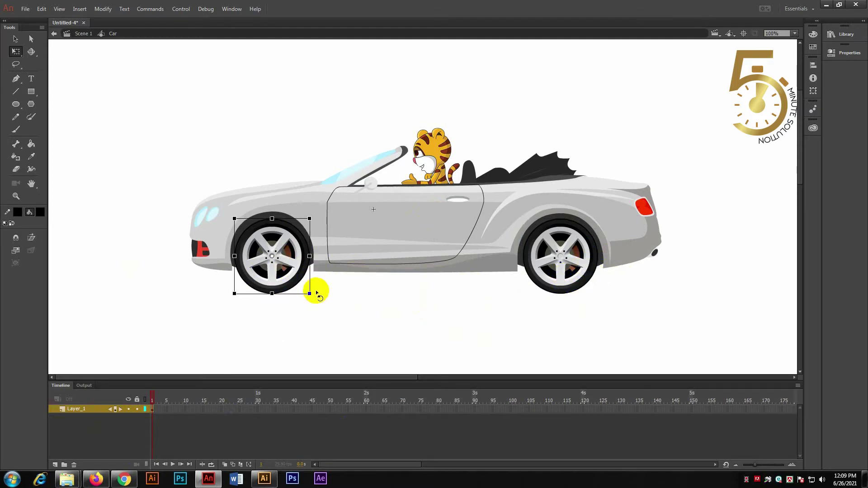
left_click(412, 221)
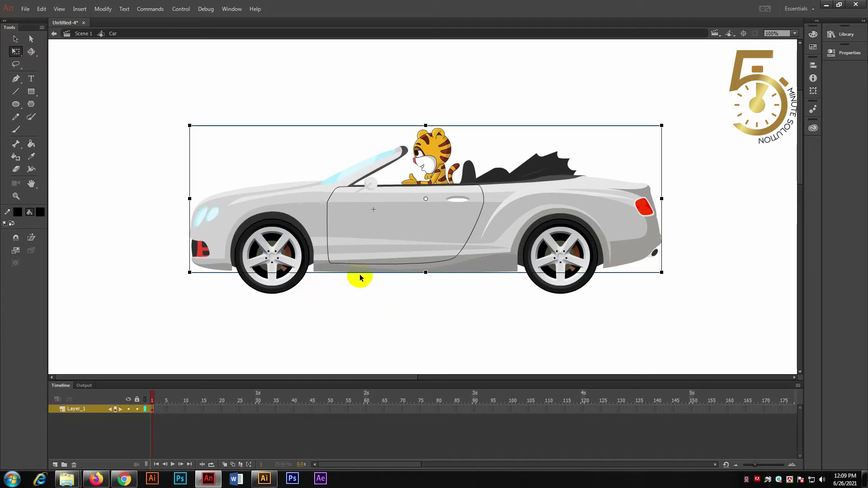
left_click(347, 315)
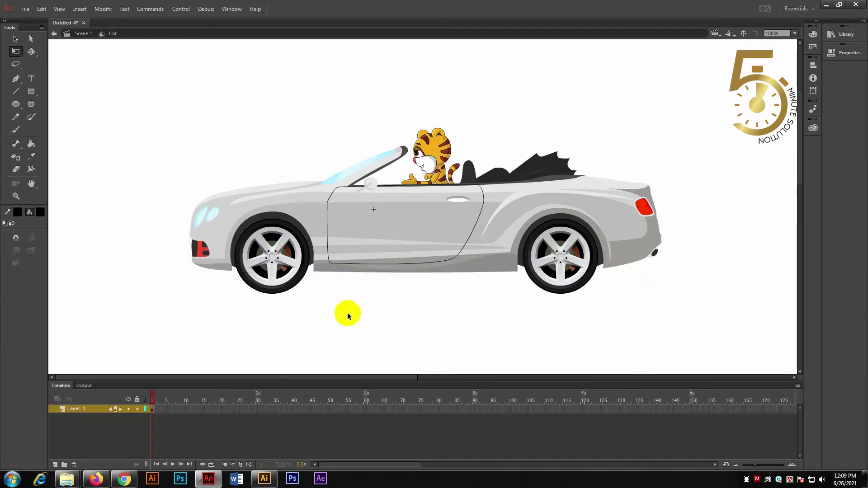
Step: Rename the Car symbol's only layer as body and clear the artwork selection
double_click(73, 409)
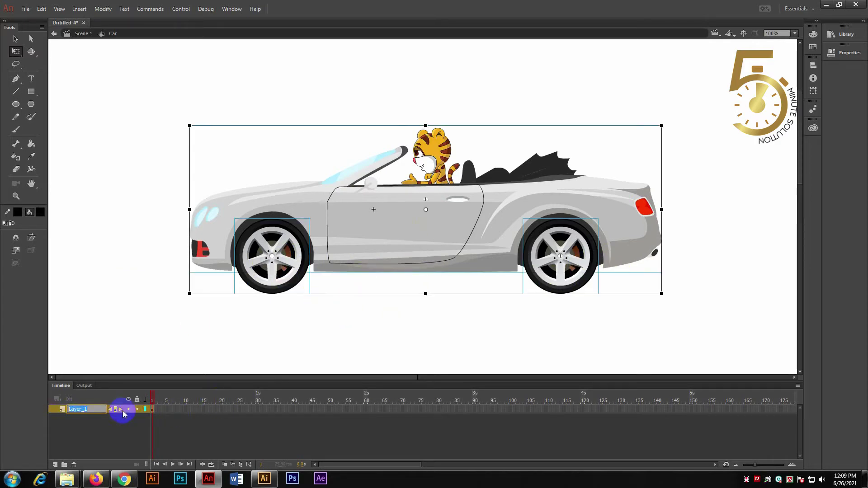
type("body")
key("Return")
left_click(297, 306)
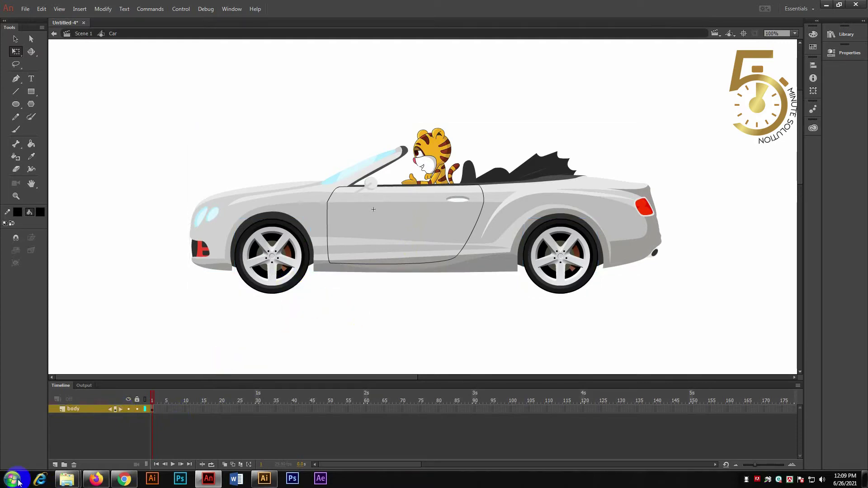
Step: Add a new layer above the body layer and name it Wheel 1
left_click(55, 464)
double_click(73, 409)
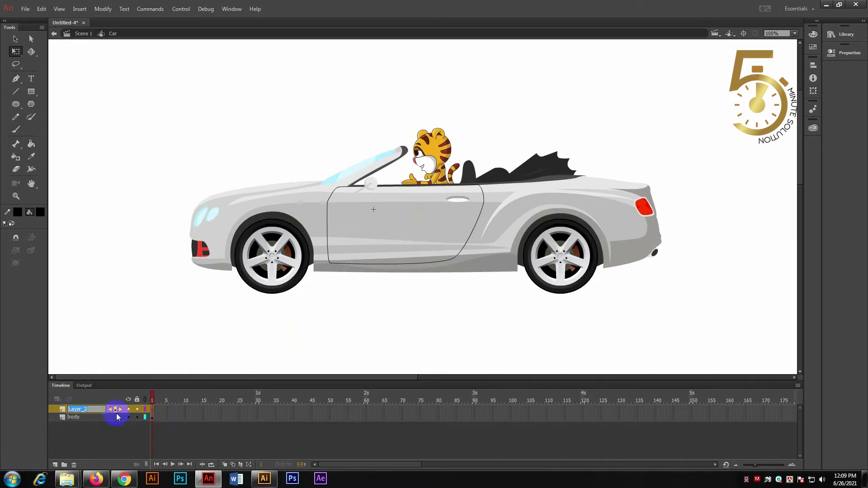
type("Wheel 1")
key("Return")
Step: Add another layer above Wheel 1 and name it Wheel 2
left_click(55, 465)
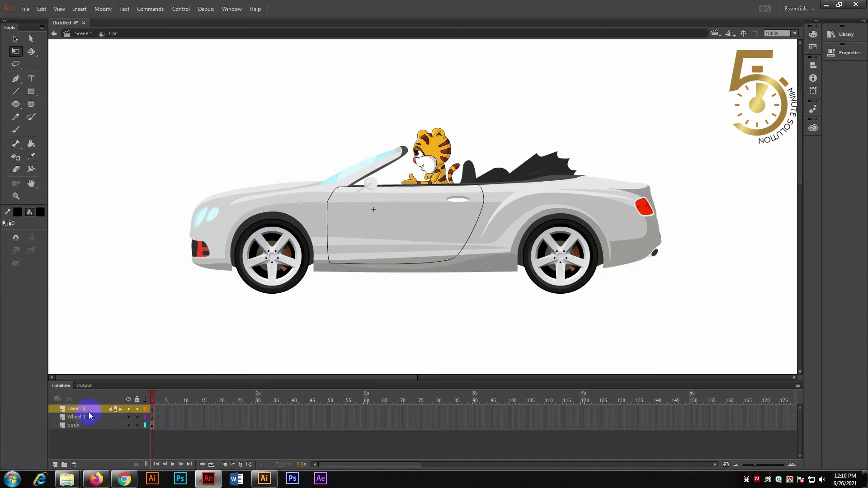
double_click(69, 409)
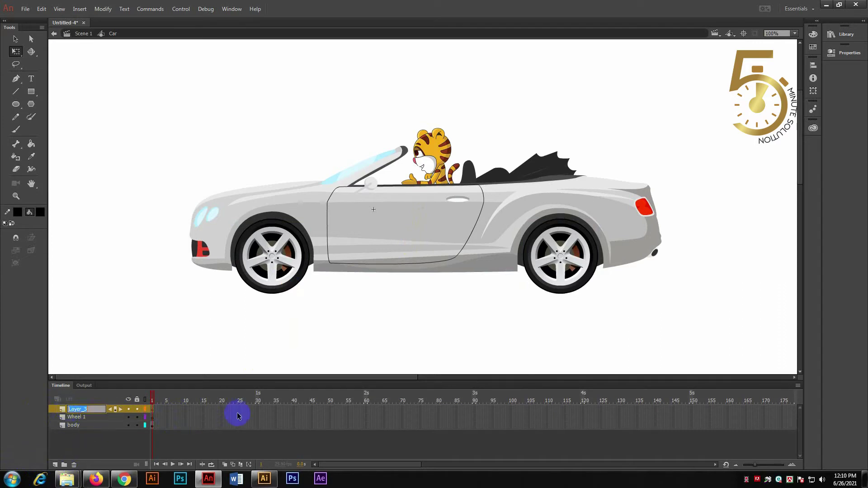
type("Wheel 2")
key("Return")
Step: Cut the front wheel from the body layer and paste it in place on the Wheel 1 layer
left_click(296, 275)
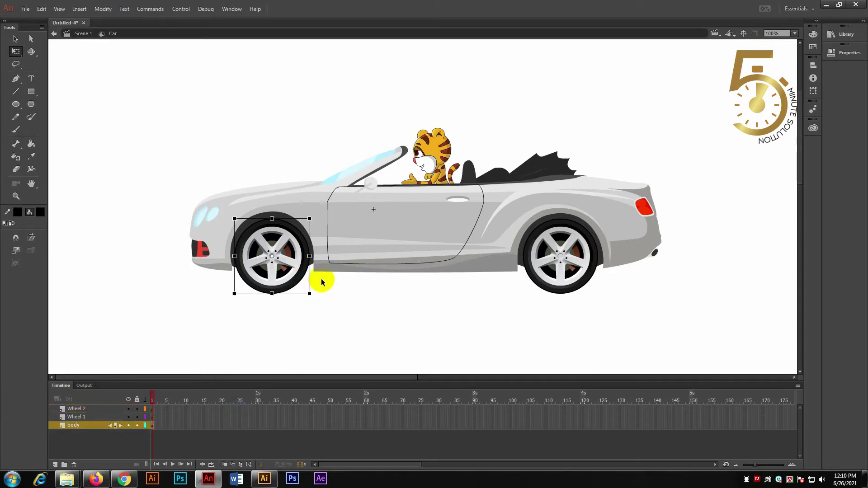
key("ctrl+x")
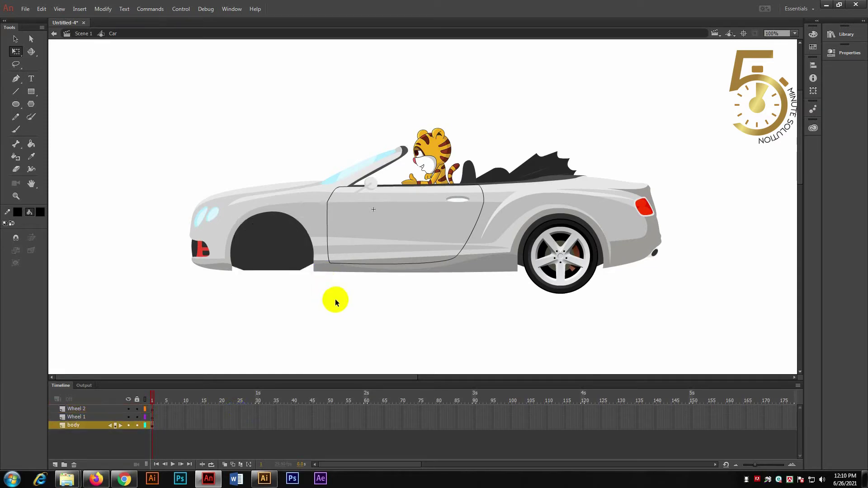
left_click(188, 420)
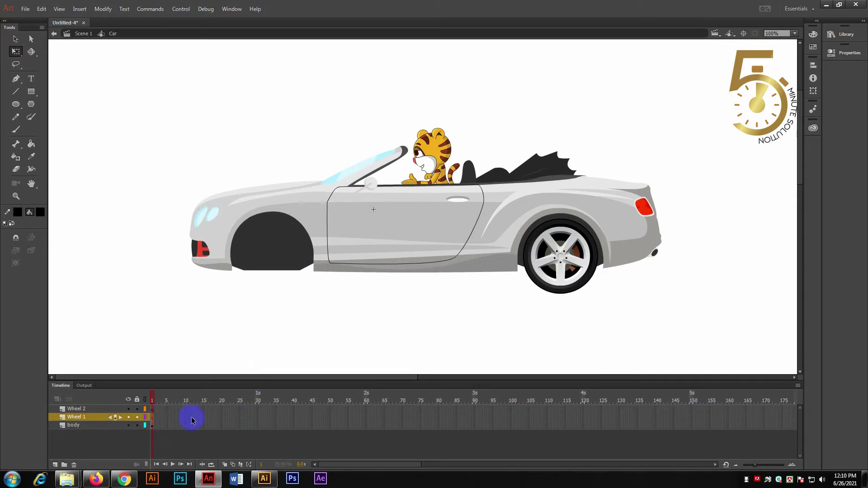
key("ctrl+shift+v")
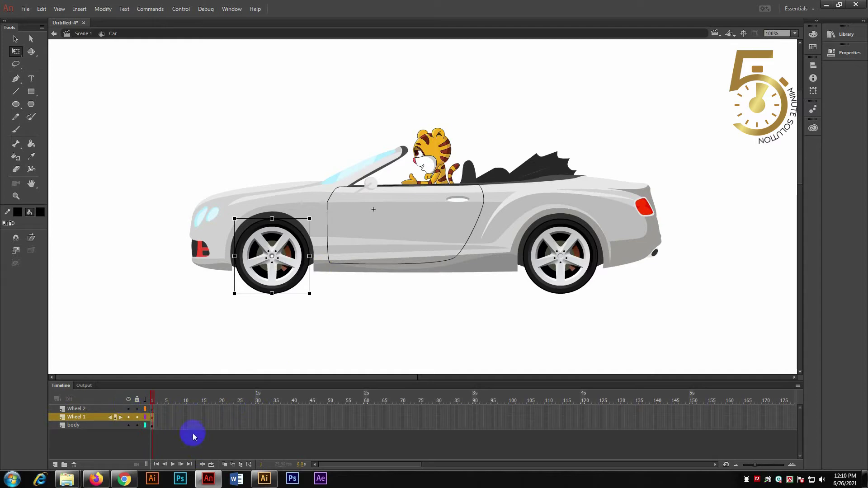
Step: Cut the rear wheel from the body layer and paste it in place on the Wheel 2 layer
left_click(524, 341)
left_click(559, 268)
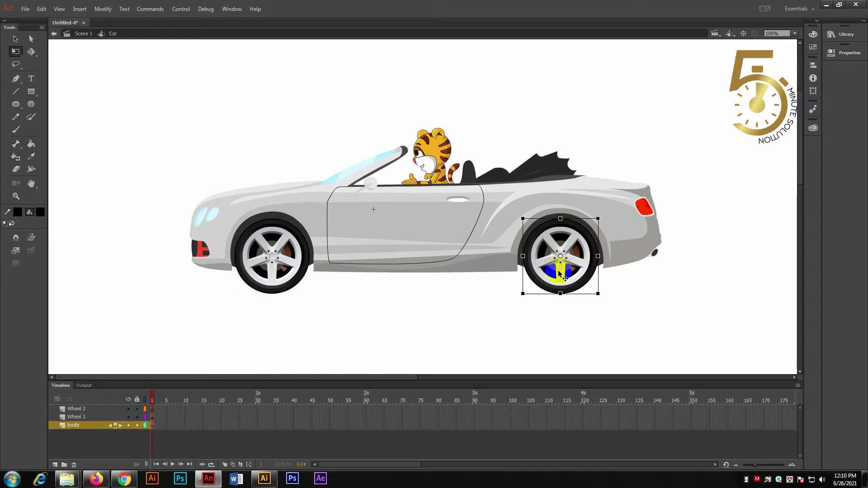
key("ctrl+x")
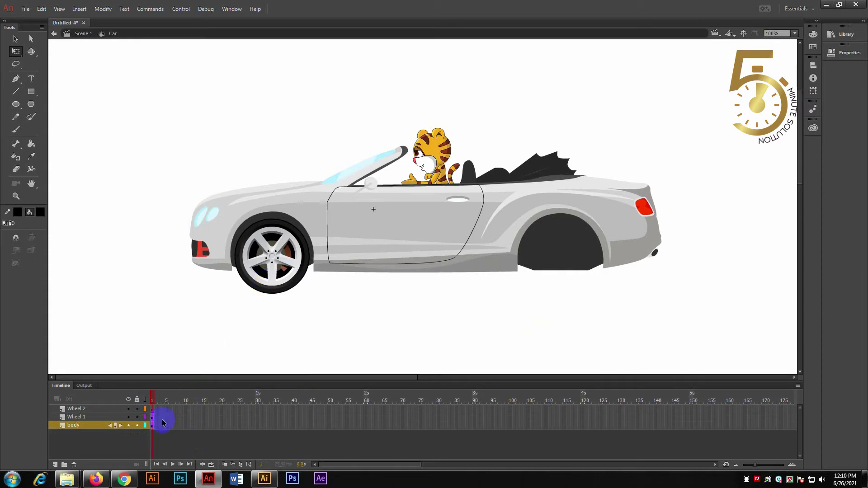
left_click(150, 410)
left_click(151, 410)
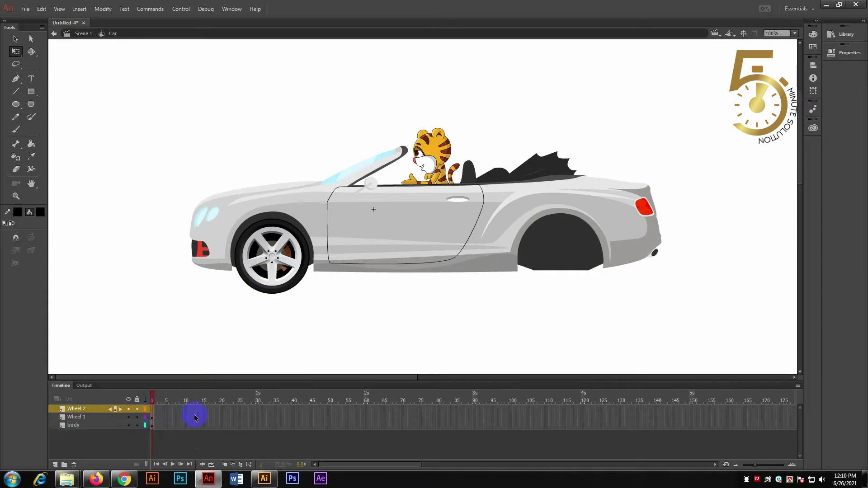
key("ctrl+shift+v")
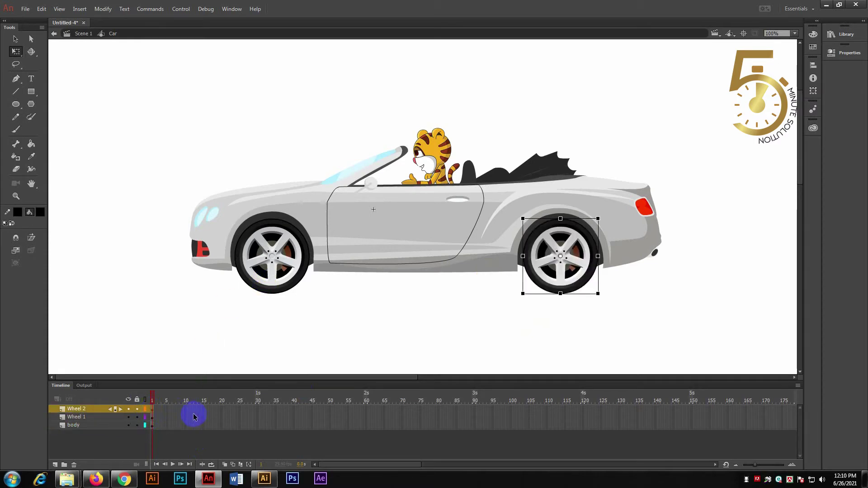
left_click(345, 347)
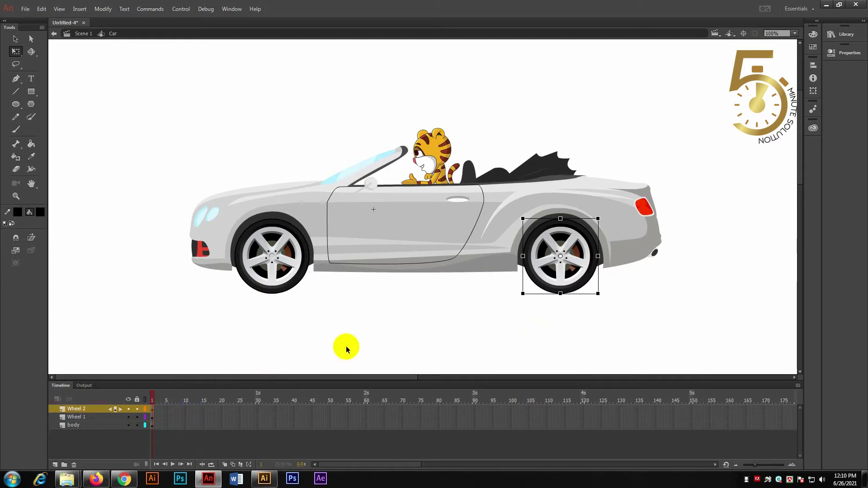
Step: Check what each layer contains by hiding and reshowing the Wheel 2, Wheel 1 and body layers
left_click(128, 409)
left_click(129, 417)
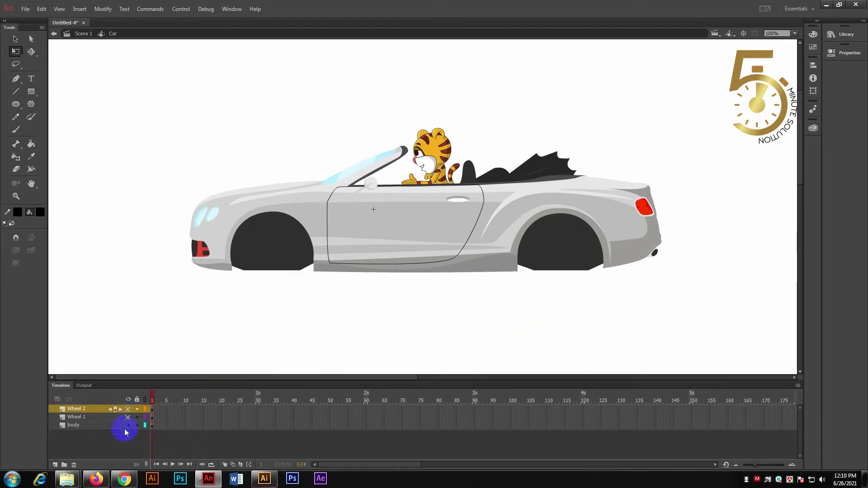
left_click(128, 425)
left_click(128, 425)
left_click(129, 417)
left_click(128, 409)
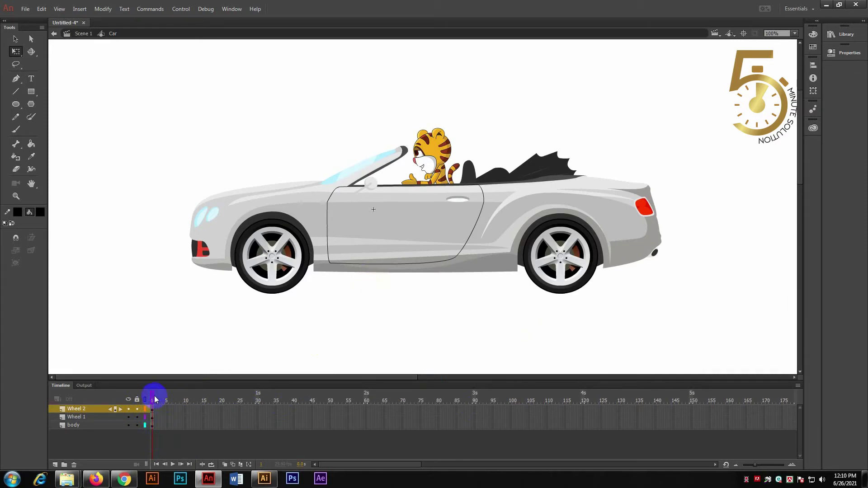
Step: Insert keyframes at frame 10 on both the Wheel 1 and Wheel 2 layers
left_click(186, 408)
left_click(185, 415)
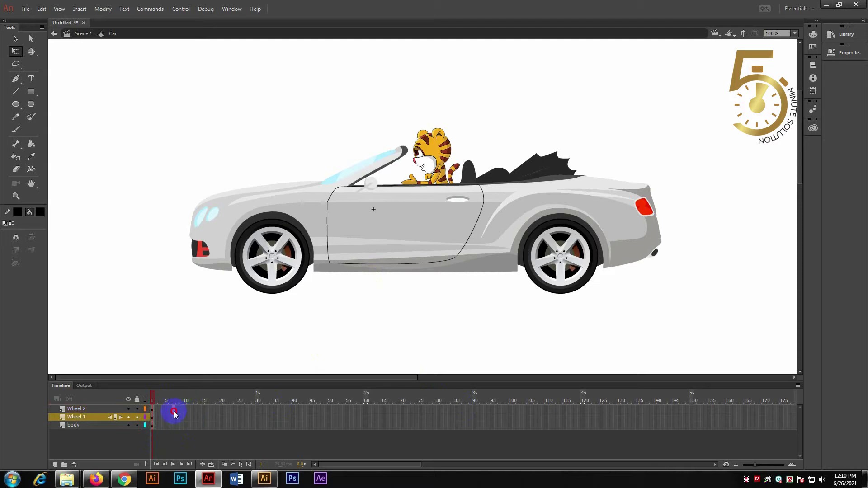
left_click(174, 411)
left_click(168, 410)
left_click_drag(167, 409, 168, 416)
left_click_drag(187, 409, 185, 417)
left_click(203, 416)
key("F6")
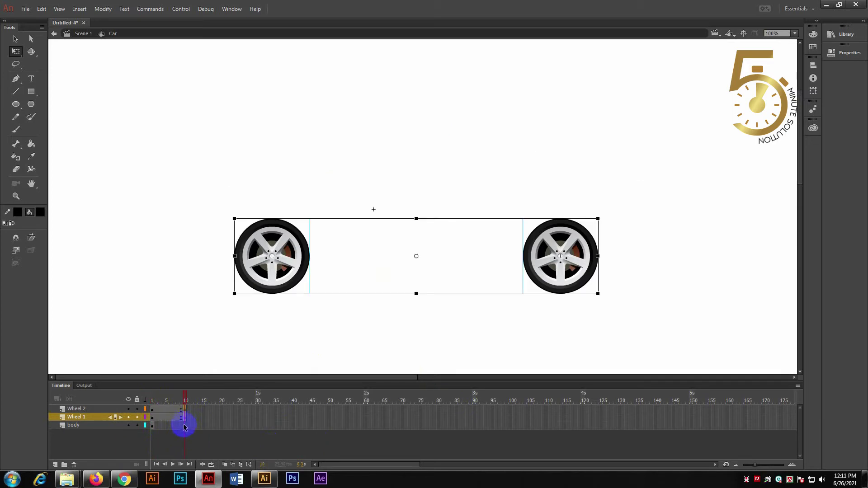
mouse_move(188, 399)
left_mouse_down()
mouse_move(134, 403)
mouse_move(201, 404)
mouse_move(152, 405)
mouse_move(187, 404)
left_mouse_up()
left_click(200, 418)
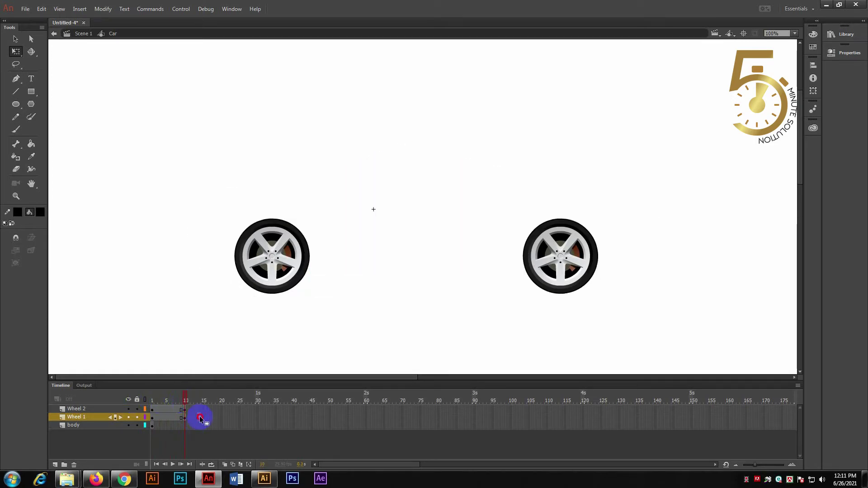
Step: Rotate the rear wheel and the front wheel 90° counterclockwise at frame 10
left_click(186, 409)
right_click(560, 257)
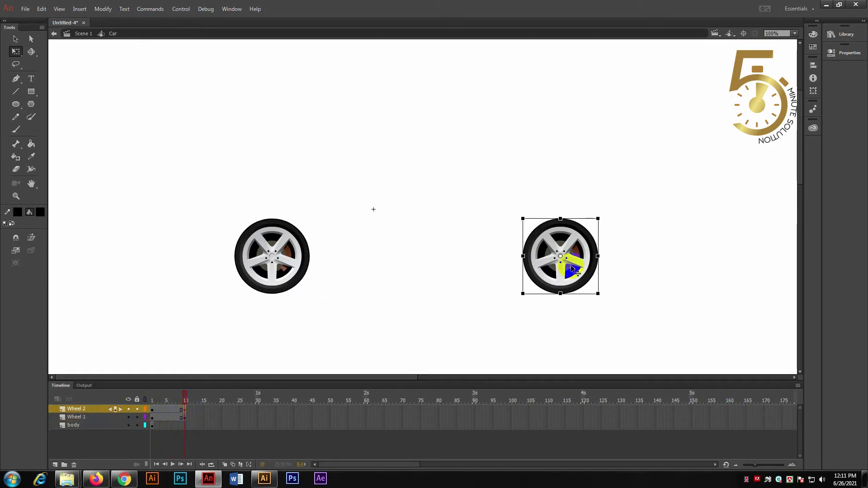
mouse_move(601, 277)
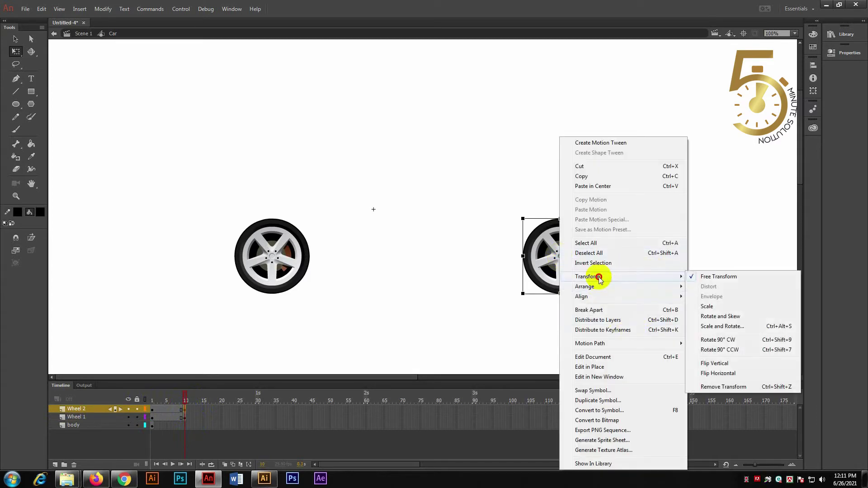
left_click(733, 350)
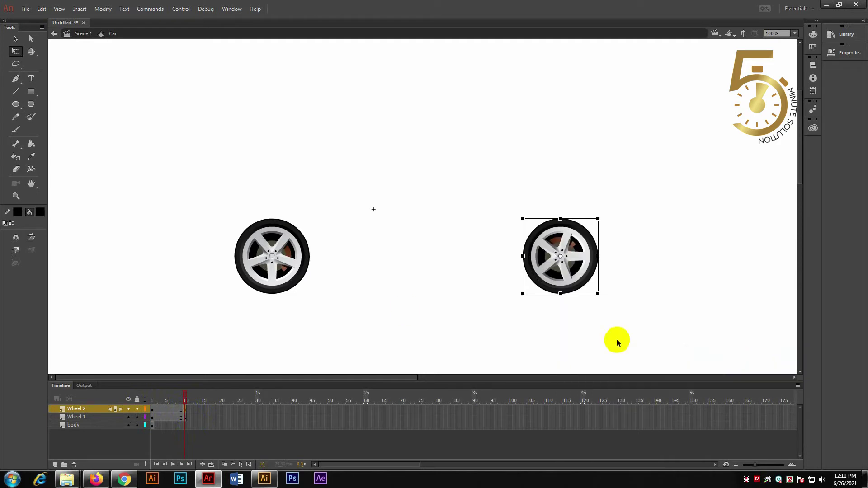
left_click(285, 235)
right_click(285, 235)
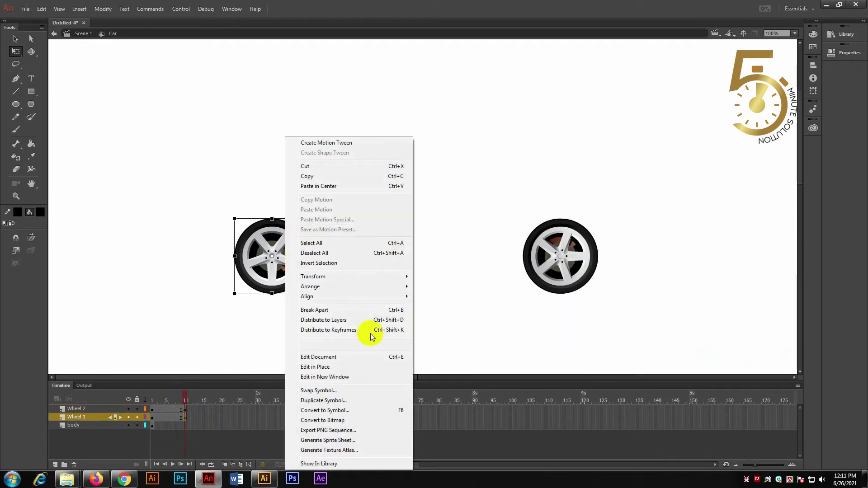
mouse_move(354, 276)
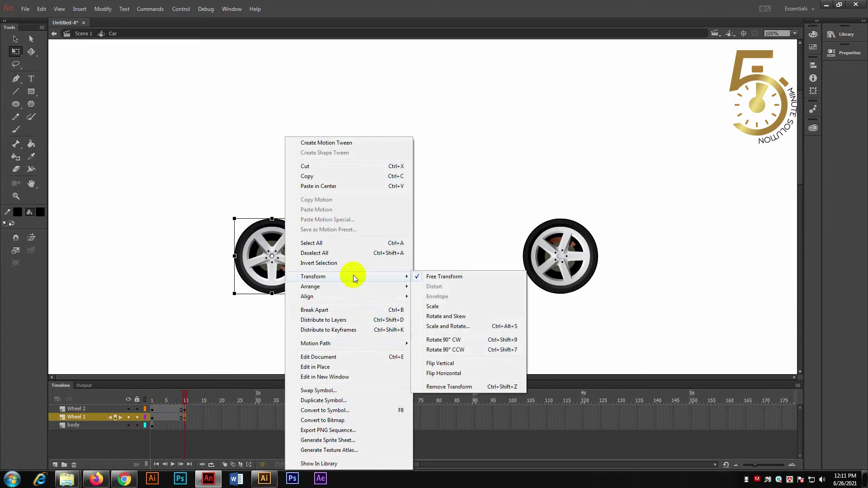
left_click(464, 351)
left_click(210, 418)
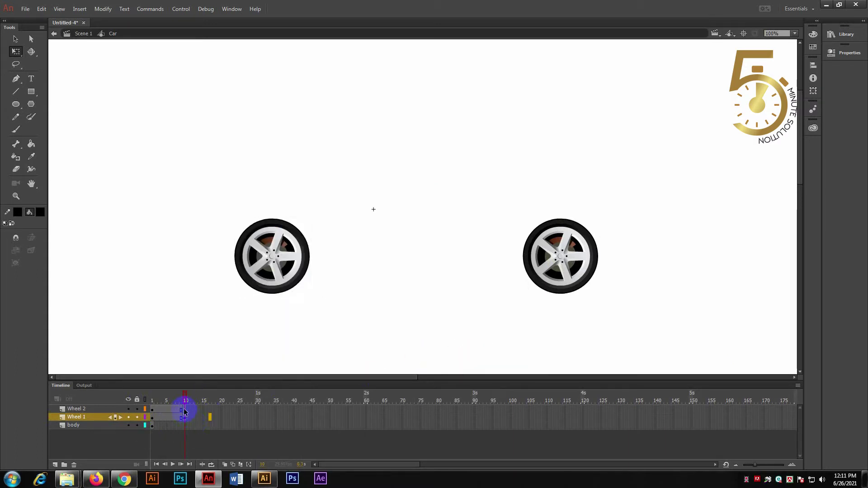
Step: Insert keyframes at frame 20 on both the Wheel 1 and Wheel 2 layers
left_click(184, 418)
left_click_drag(184, 419, 185, 417)
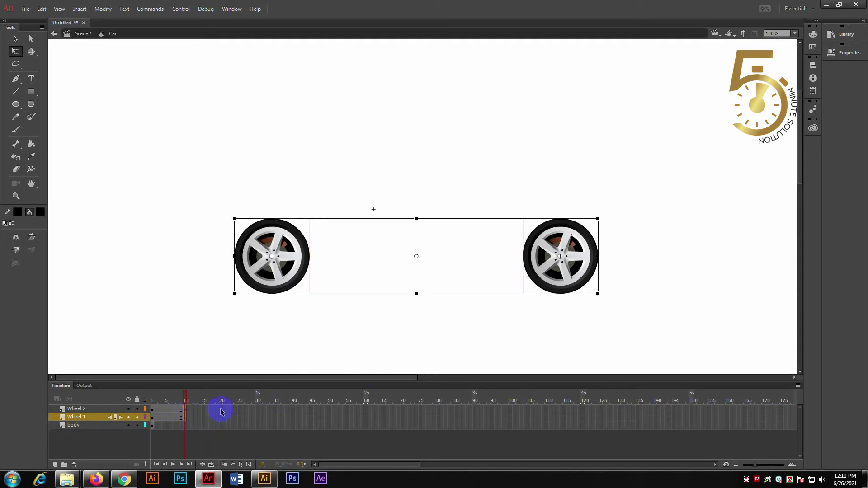
left_click(222, 416)
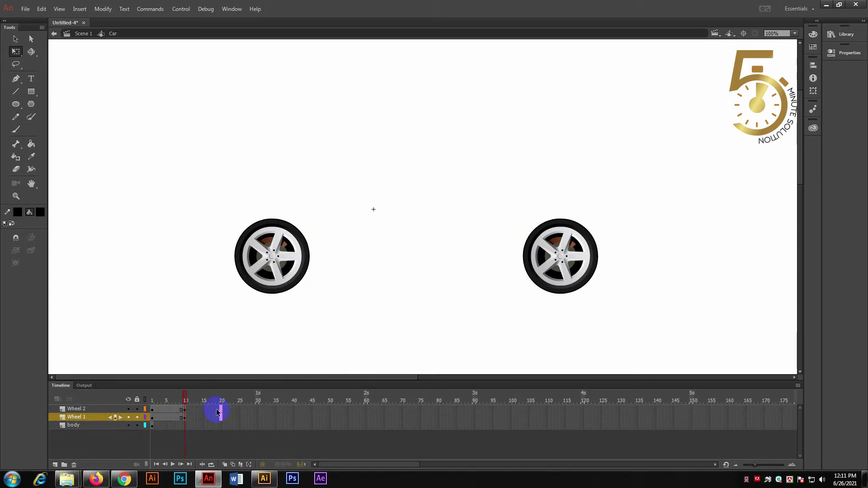
key("F6")
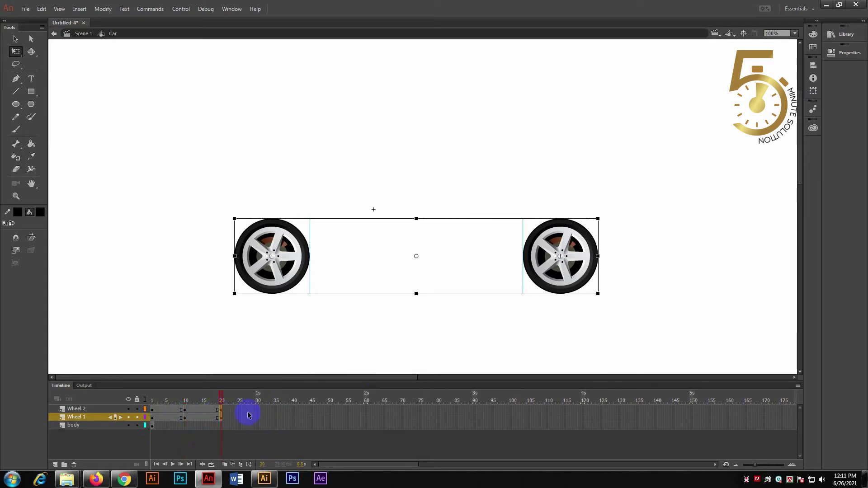
Step: Rotate the rear wheel and the front wheel another 90° counterclockwise at frame 20
left_click(246, 410)
right_click(221, 410)
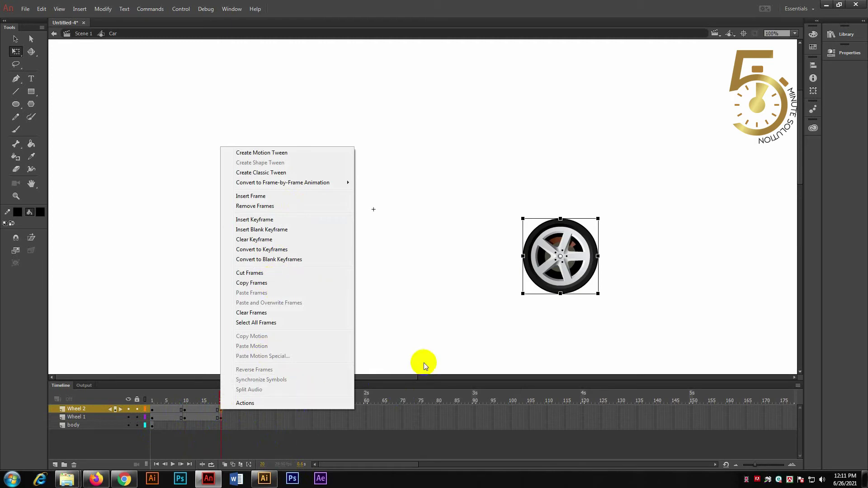
right_click(566, 276)
mouse_move(612, 276)
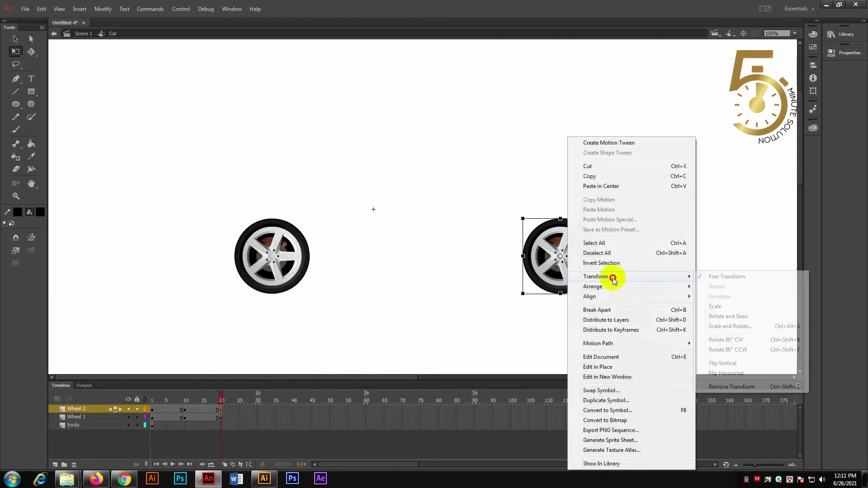
left_click(736, 351)
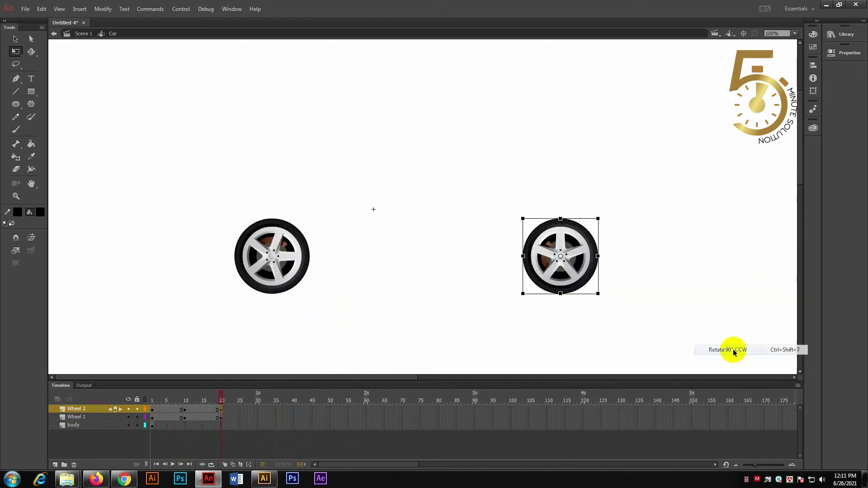
left_click(285, 256)
right_click(285, 255)
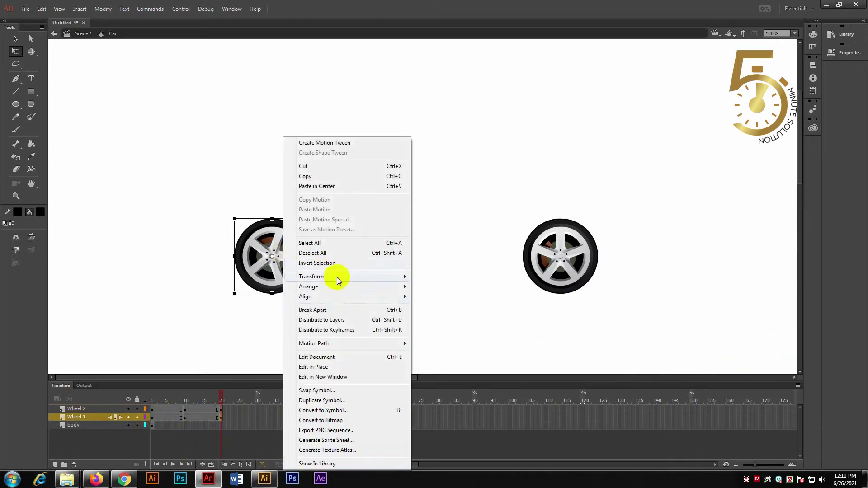
mouse_move(337, 276)
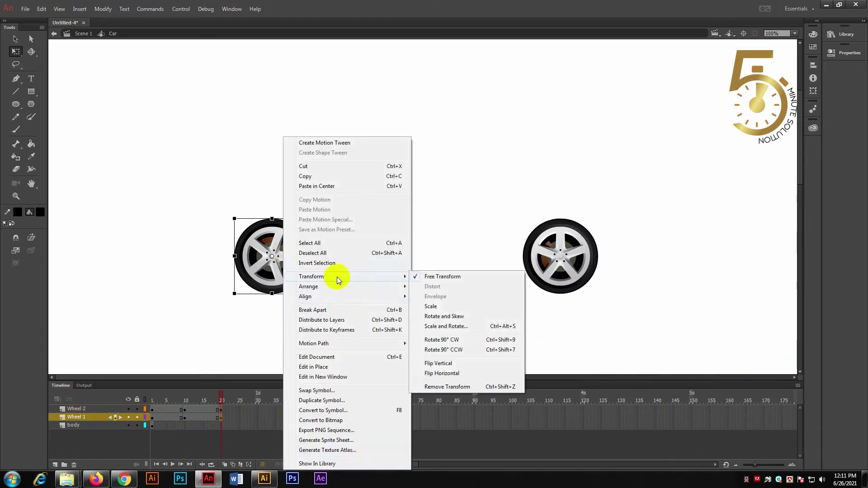
left_click(460, 350)
Step: Create classic tweens on the Wheel 2 layer between frames 1 and 10 and between frames 10 and 20
left_click_drag(220, 402, 167, 410)
left_click(221, 410)
left_click(185, 409)
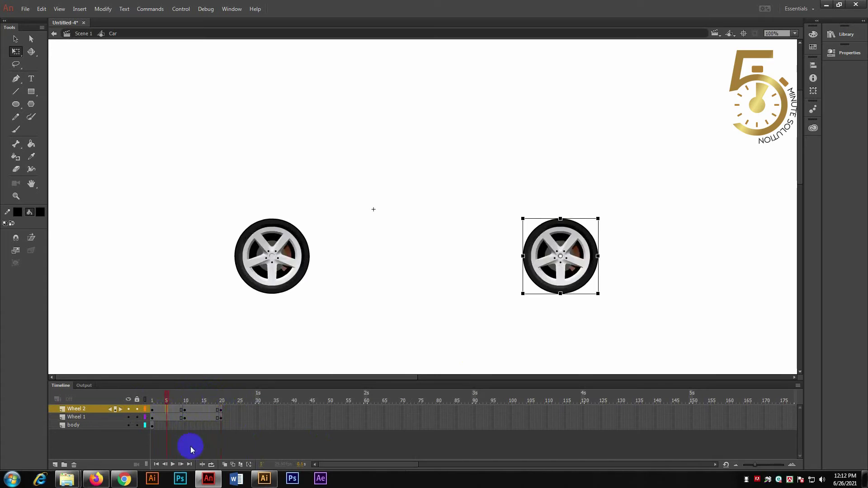
left_click(179, 424)
right_click(169, 410)
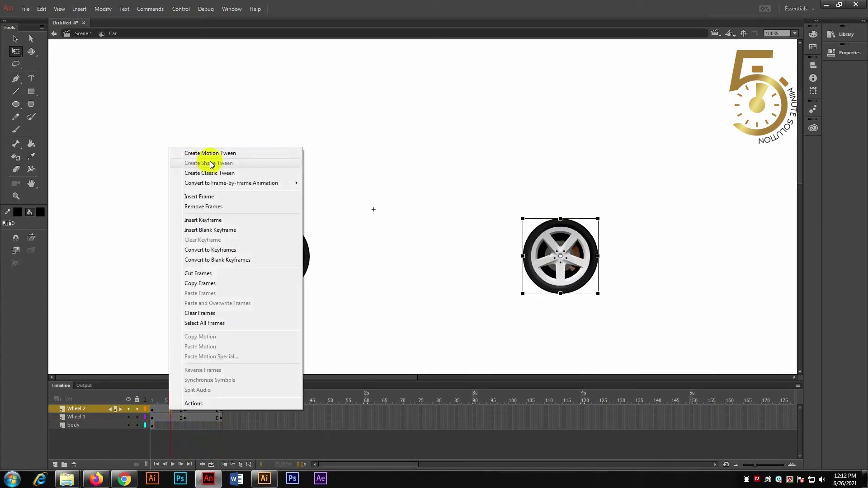
left_click(215, 175)
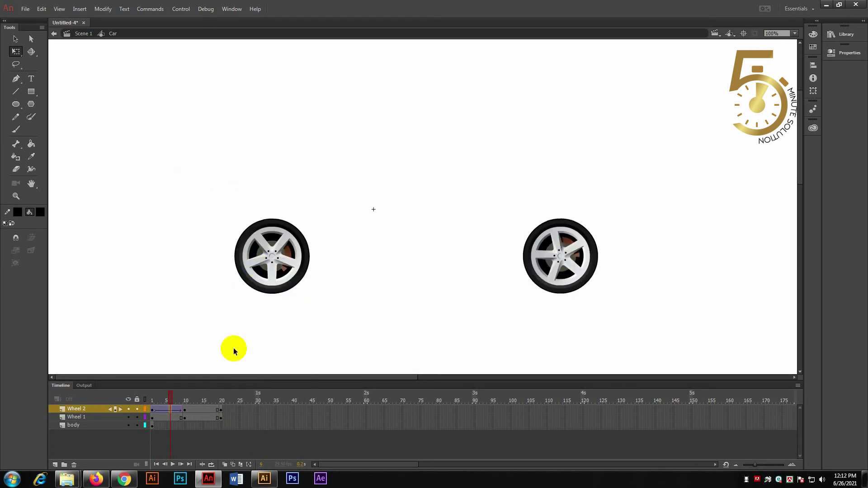
left_click(204, 410)
right_click(204, 410)
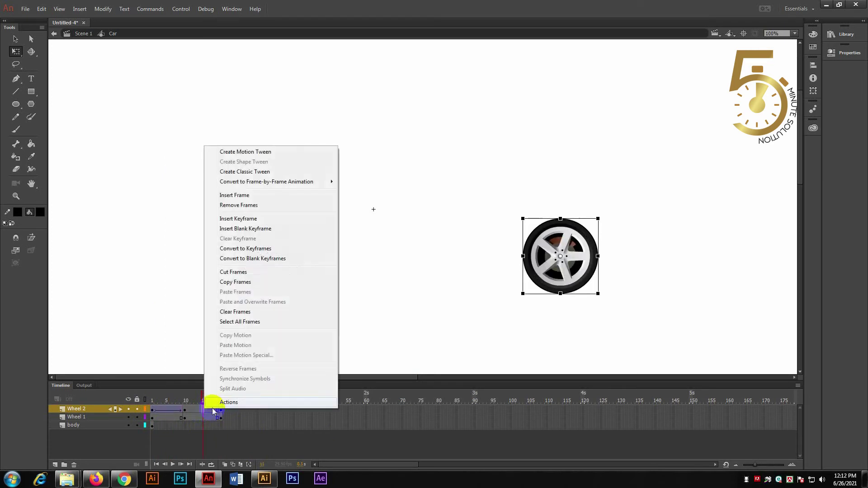
left_click(252, 177)
Step: Create classic tweens on the Wheel 1 layer between frames 1 and 10 and between frames 10 and 20
left_click(163, 417)
right_click(164, 417)
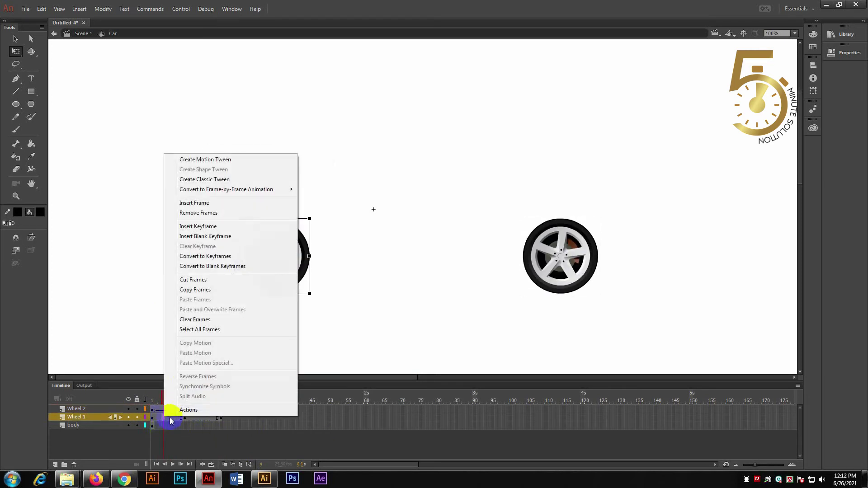
left_click(211, 179)
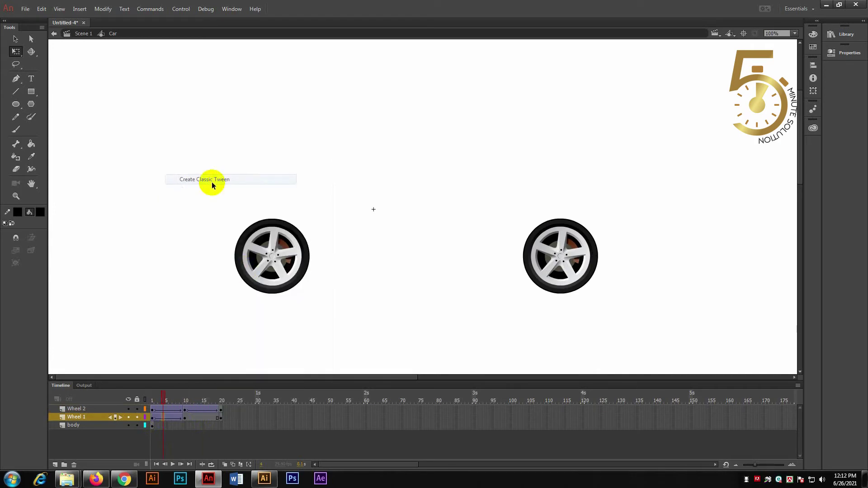
right_click(200, 417)
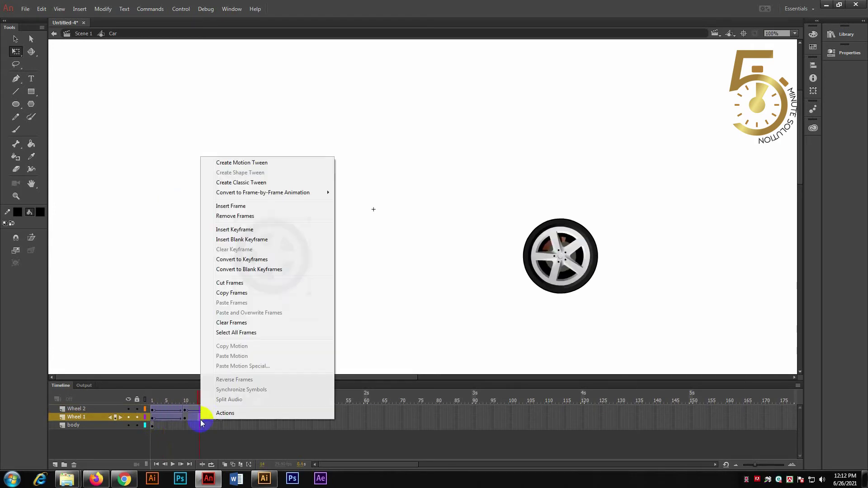
left_click(249, 183)
Step: Extend the body layer to frame 20 with a keyframe there and scrub the timeline back to frame 1
left_click(166, 425)
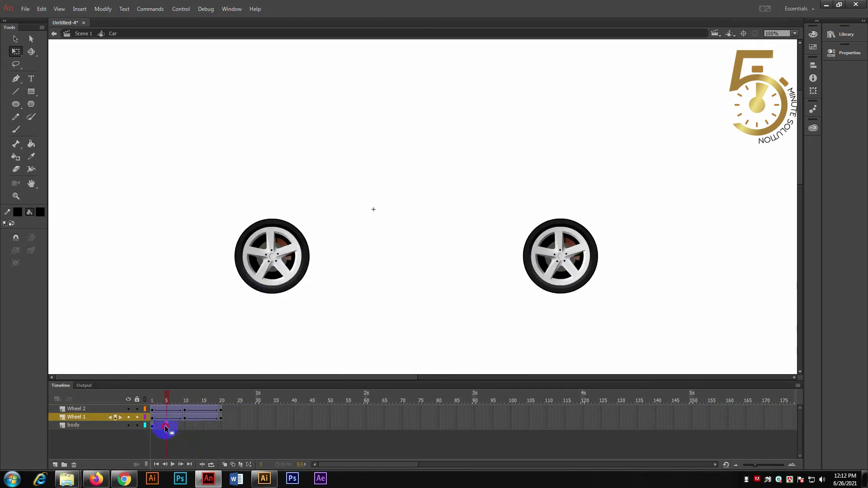
left_click_drag(164, 407, 148, 401)
left_click(221, 426)
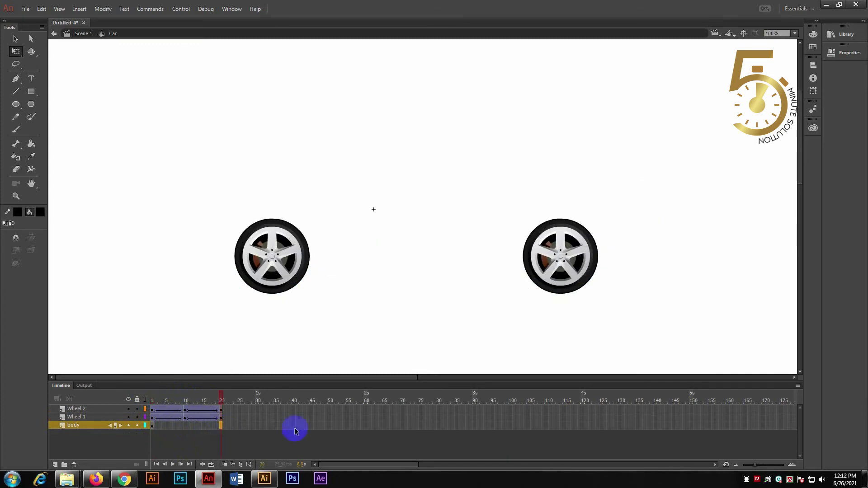
key("F5")
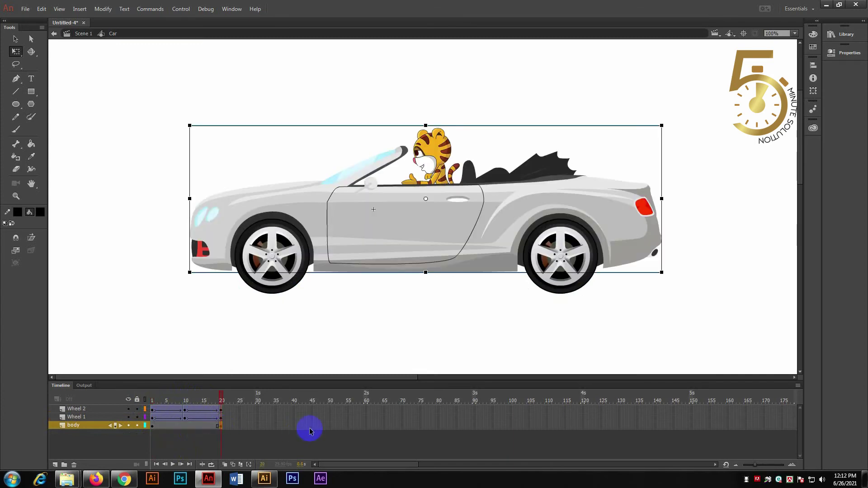
left_click_drag(246, 397, 119, 407)
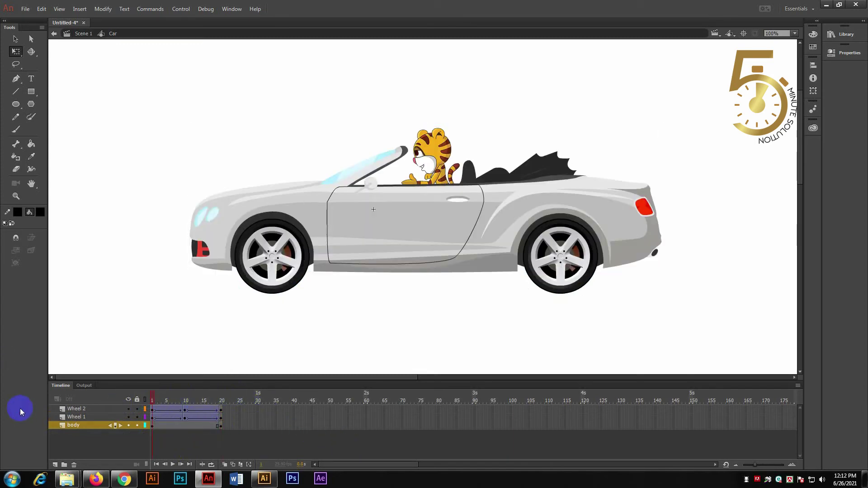
Step: Play the Car symbol's wheel animation twice and return the playhead to frame 1
key("Return")
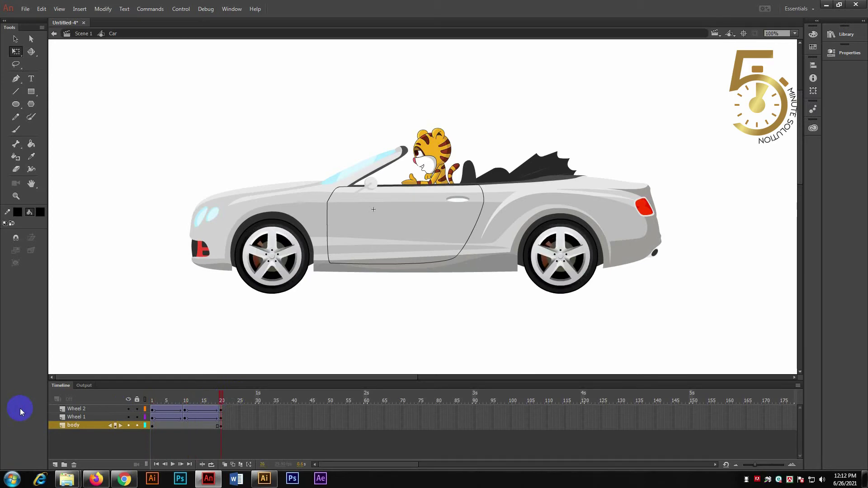
left_click_drag(162, 400, 88, 398)
key("Return")
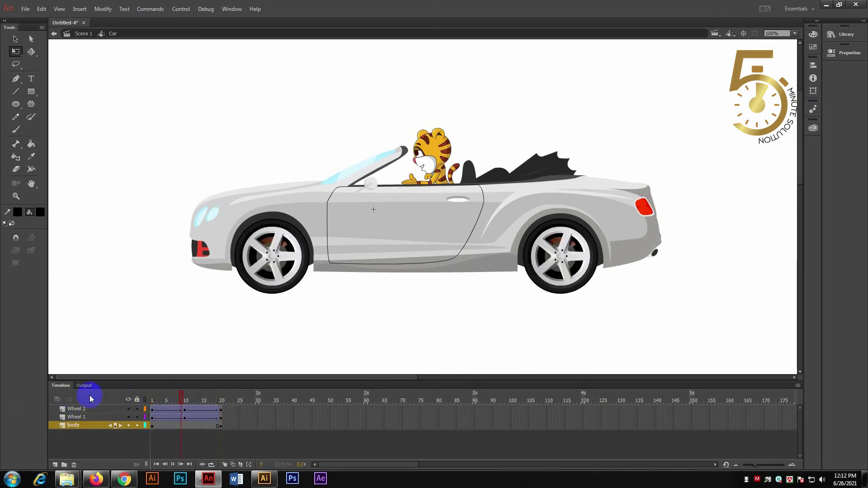
left_click_drag(208, 400, 149, 398)
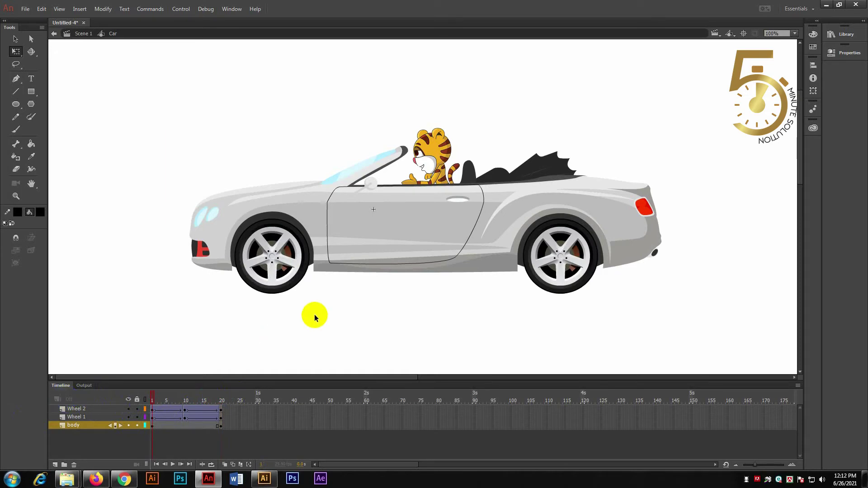
Step: Return to Scene 1 and delete the existing car artwork from the stage
left_click(79, 35)
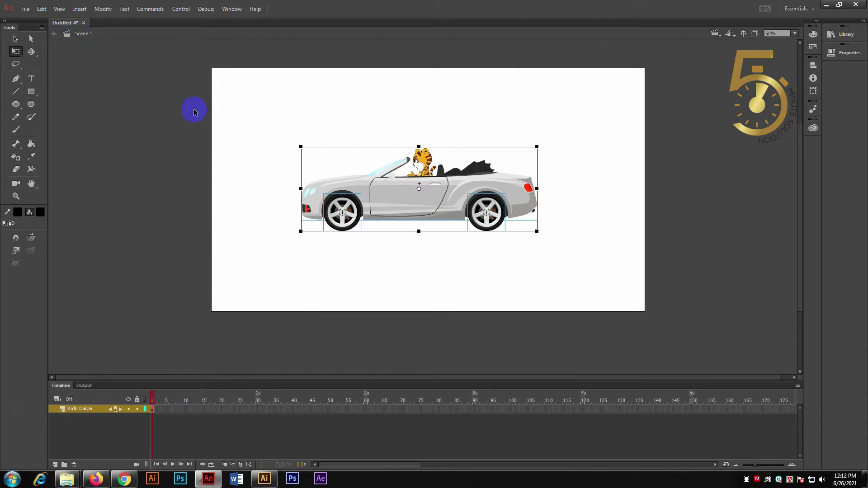
left_click_drag(195, 111, 622, 280)
key("Delete")
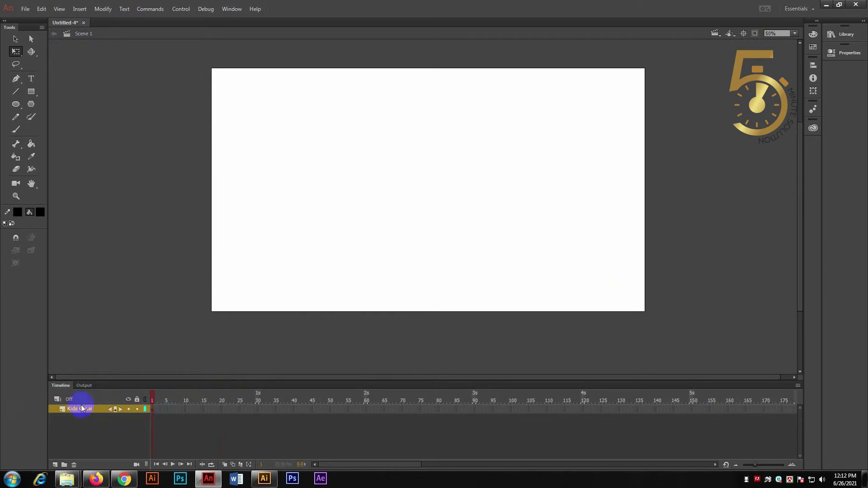
Step: Place the Car symbol from the library on the stage at frame 1 of the Kids Car.ai layer and nudge it slightly
left_click(157, 411)
left_click(520, 169)
left_click(844, 34)
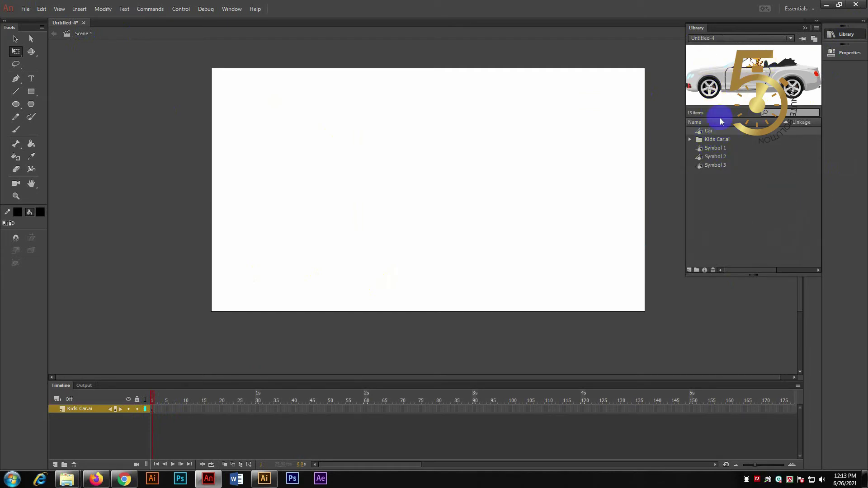
left_click_drag(713, 131, 418, 190)
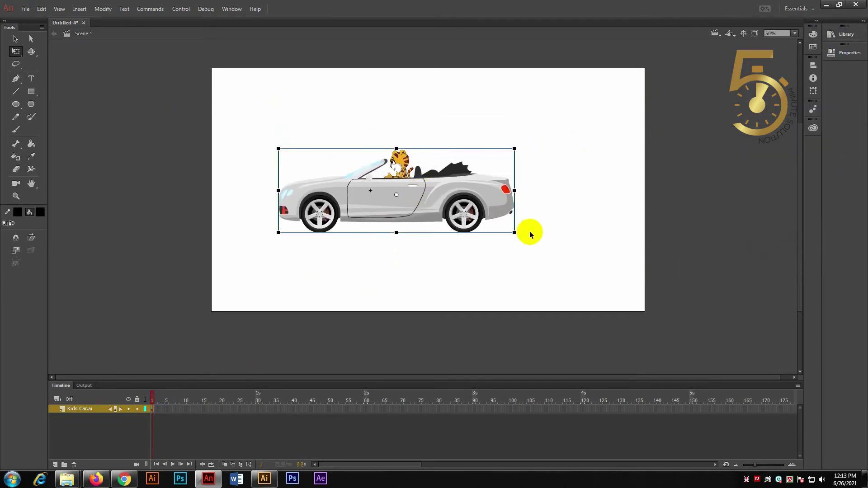
left_click(530, 232)
left_click(470, 200)
left_click_drag(470, 200, 475, 195)
left_click(527, 245)
left_click(419, 191)
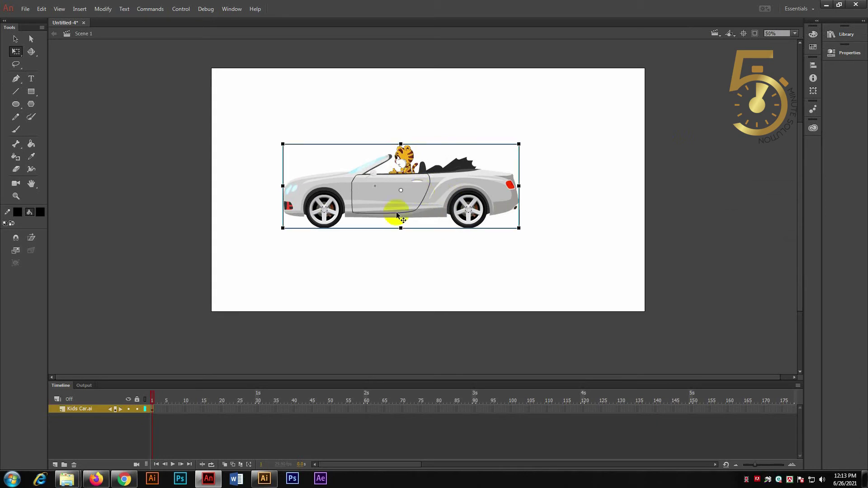
Step: Open the placed Car instance to examine its inner timeline of body and wheel layers and return to Scene 1
left_click(461, 240)
left_click(441, 183)
double_click(441, 186)
left_click_drag(153, 396, 87, 414)
left_click(271, 411)
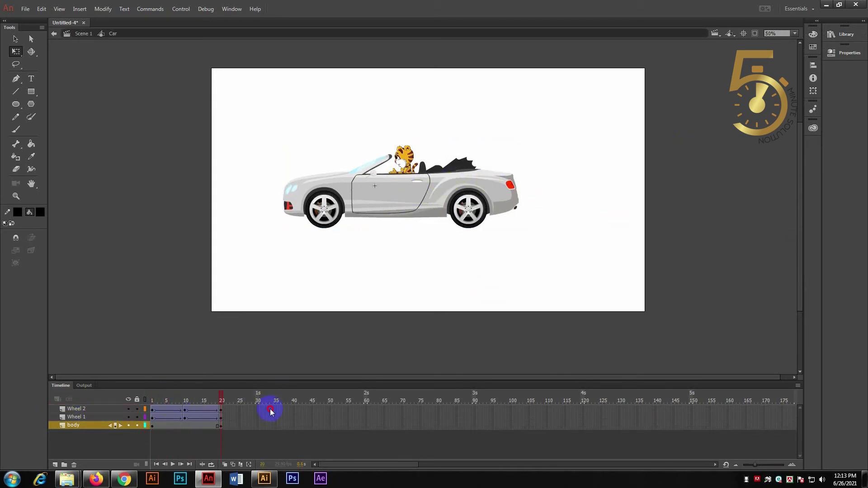
left_click(79, 35)
left_click(441, 103)
left_click(152, 410)
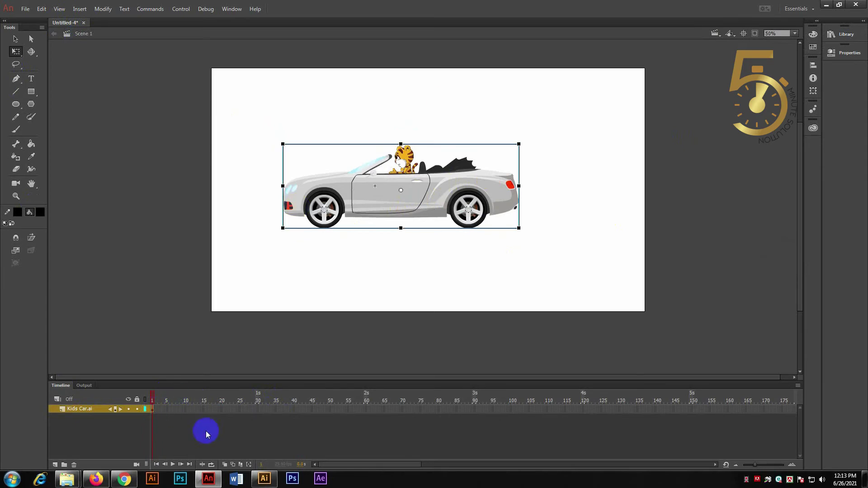
left_click(219, 425)
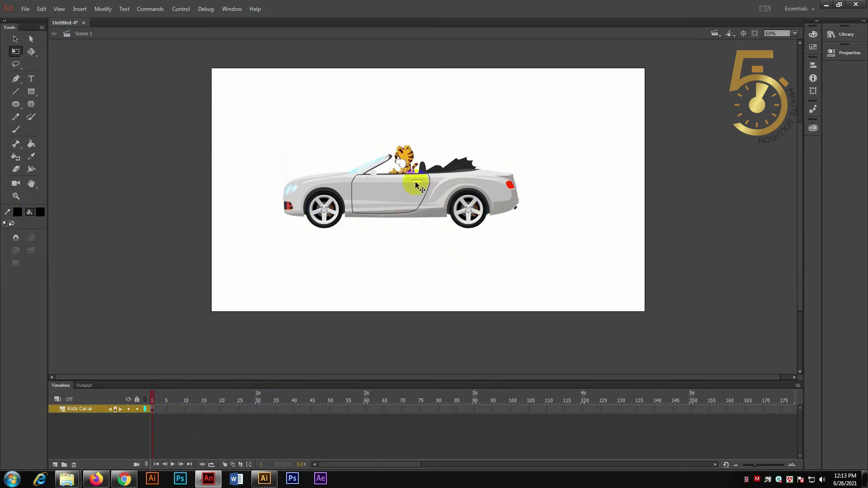
Step: Move the Car instance to the lower-right corner area of the stage and deselect it
left_click_drag(416, 183, 537, 249)
left_click(698, 217)
left_click_drag(410, 158, 666, 308)
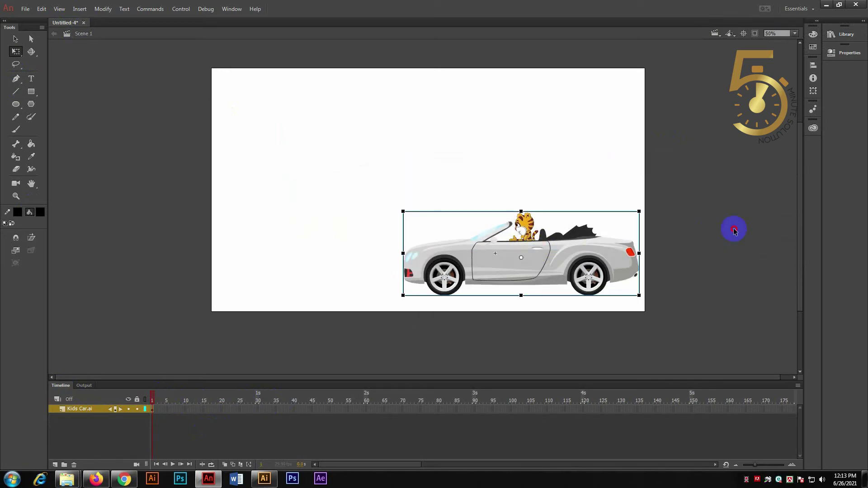
left_click(734, 229)
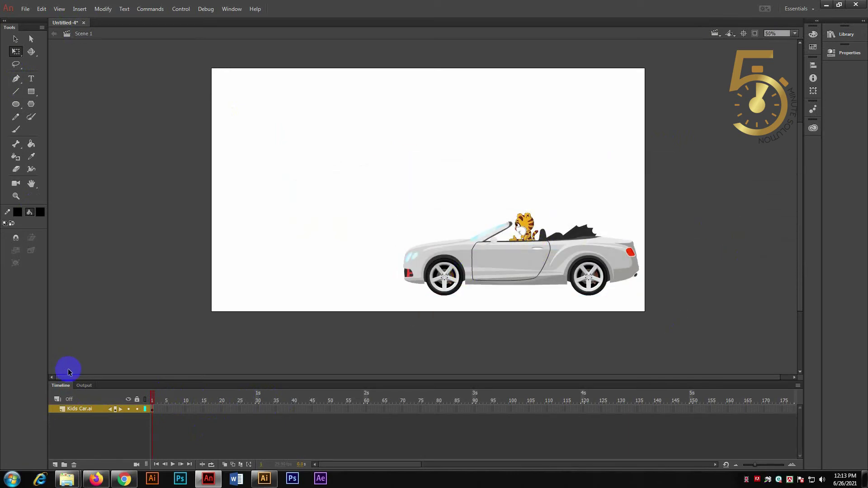
left_click_drag(338, 202, 689, 291)
left_click_drag(725, 212, 511, 325)
left_click(600, 346)
left_click_drag(611, 199, 313, 321)
left_click(227, 331)
left_click_drag(241, 234, 241, 234)
Step: Add a new layer in Scene 1 and name it bg
left_click(56, 465)
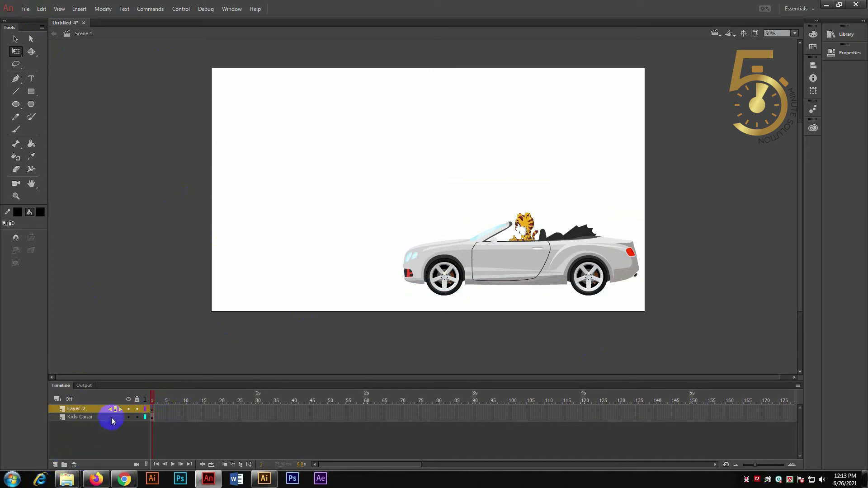
double_click(76, 412)
left_click_drag(95, 410, 2, 416)
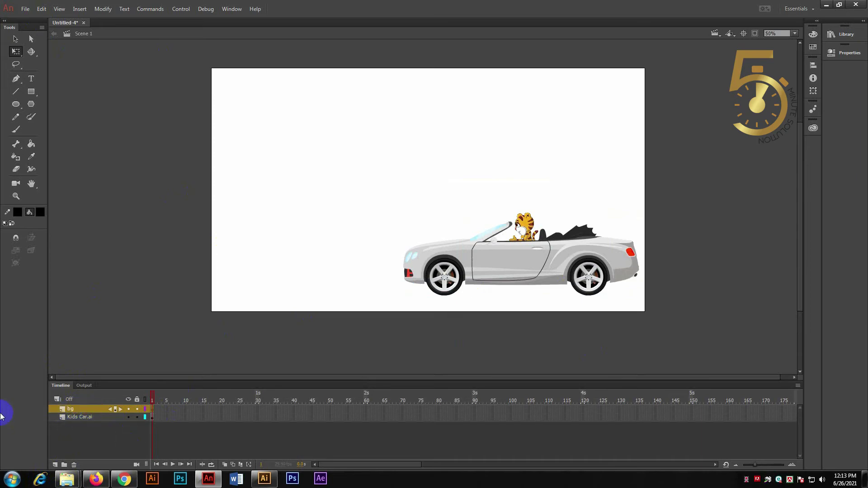
Step: Import the BG1 image to the stage at frame 1 of the bg layer
left_click(154, 415)
left_click(153, 409)
left_click(24, 13)
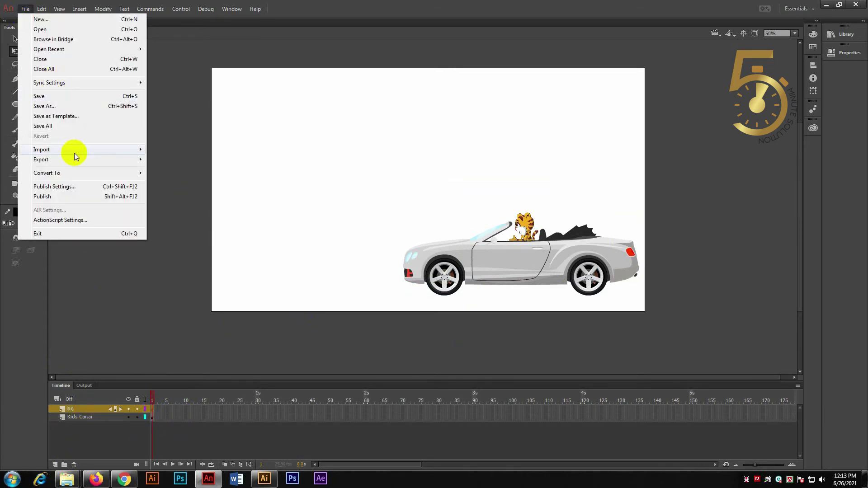
mouse_move(74, 154)
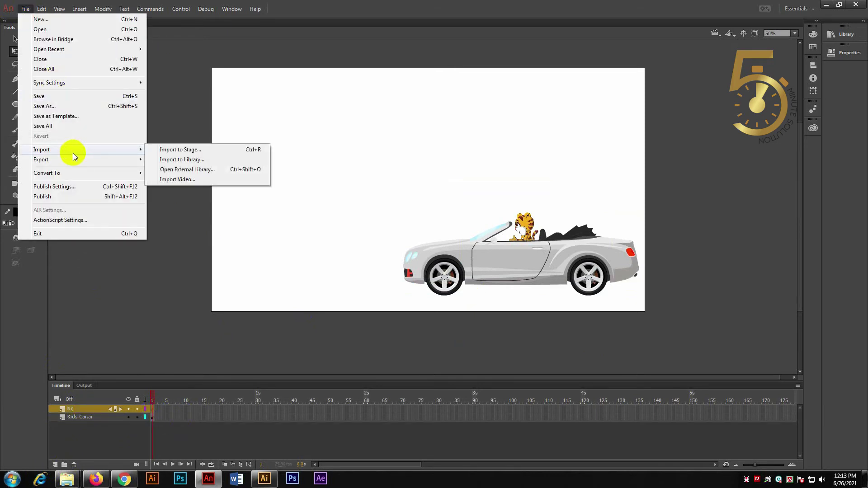
left_click(199, 151)
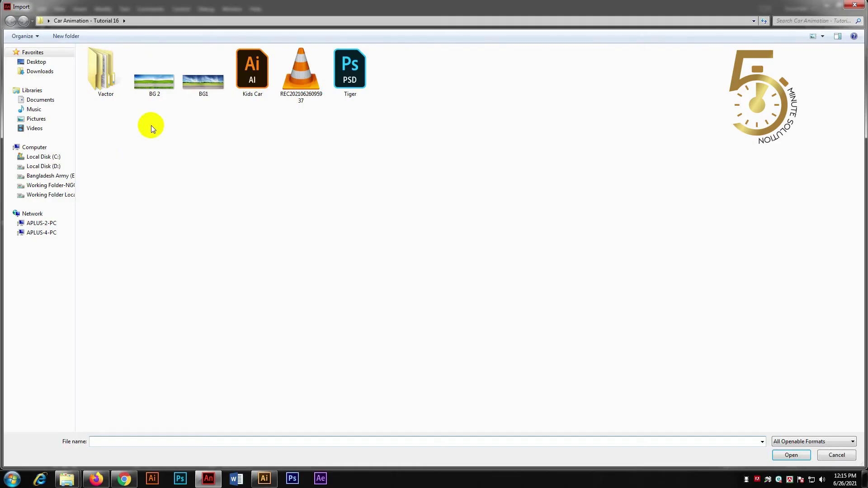
left_click(201, 86)
left_click(790, 456)
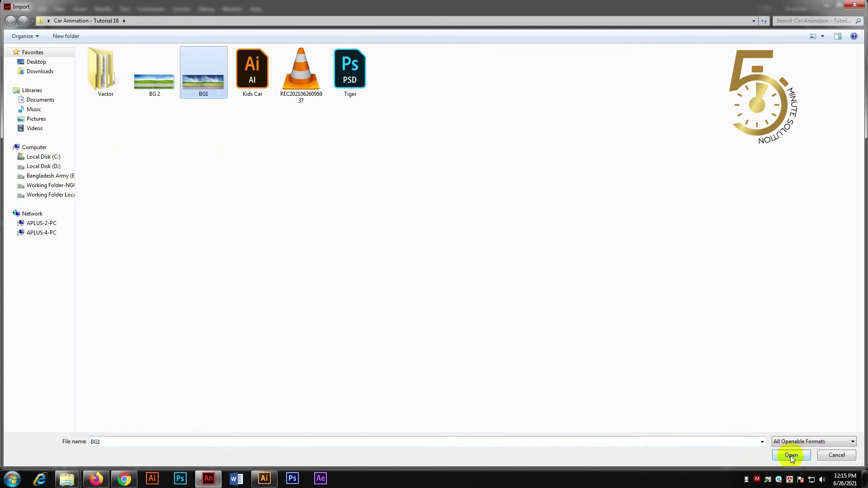
Step: Scale the background image to the stage's height and position it over the stage with its left edge slightly outside
left_click_drag(410, 222, 354, 134)
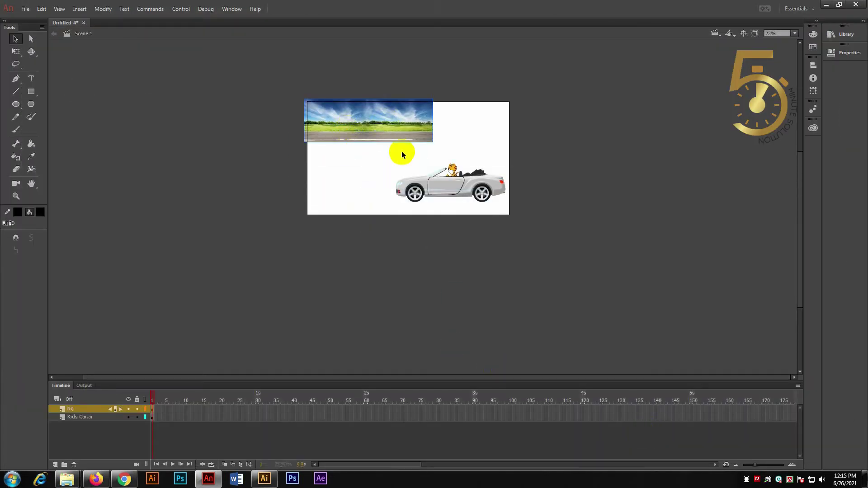
left_click(16, 51)
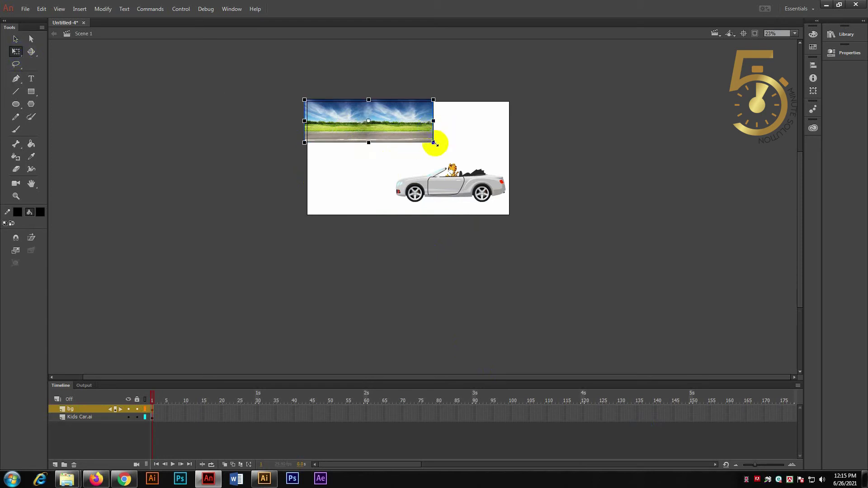
left_click_drag(434, 144, 541, 201)
left_click_drag(357, 121, 456, 158)
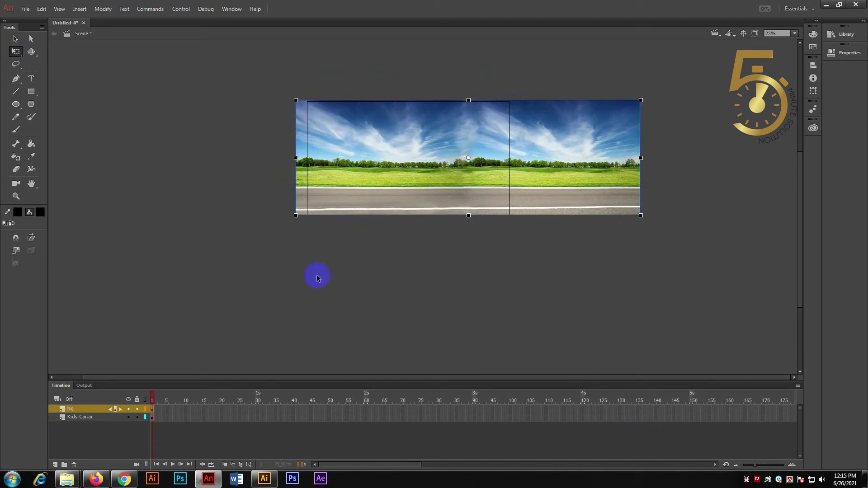
key("shift+Right")
key("shift+Right")
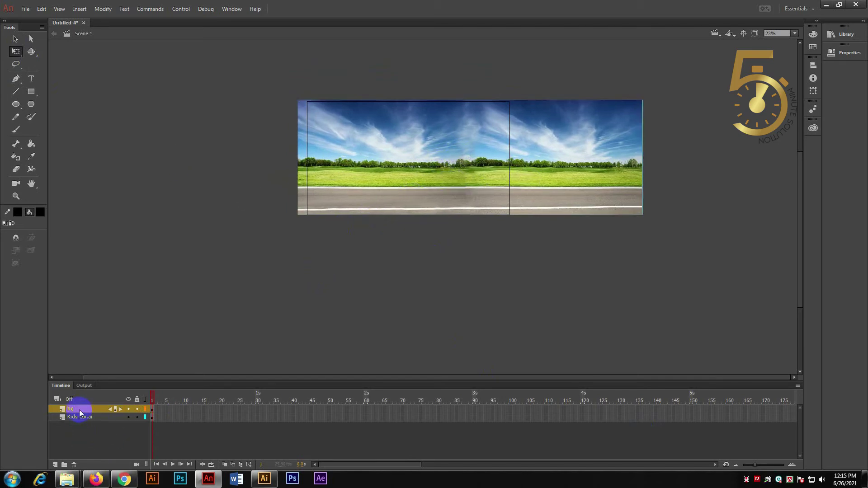
Step: Move the bg layer below the Kids Car.ai layer so the car stands in front of the background
left_click_drag(82, 410, 83, 427)
left_click(470, 234)
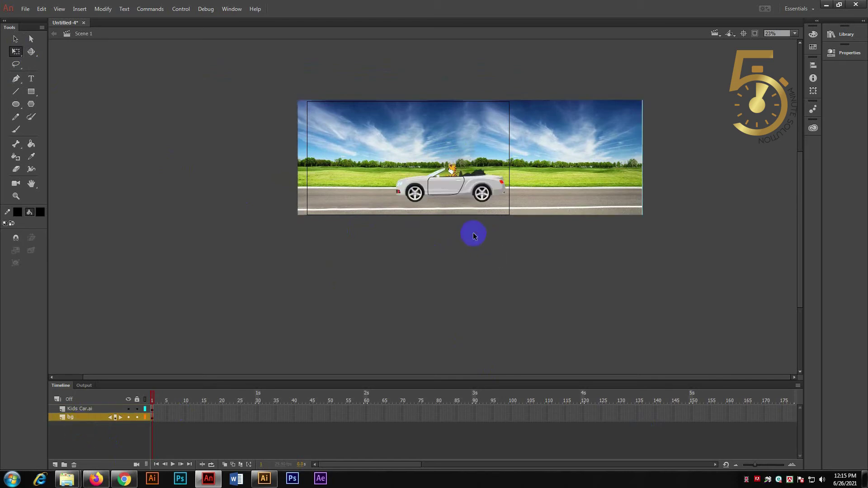
key("z")
left_click(246, 86)
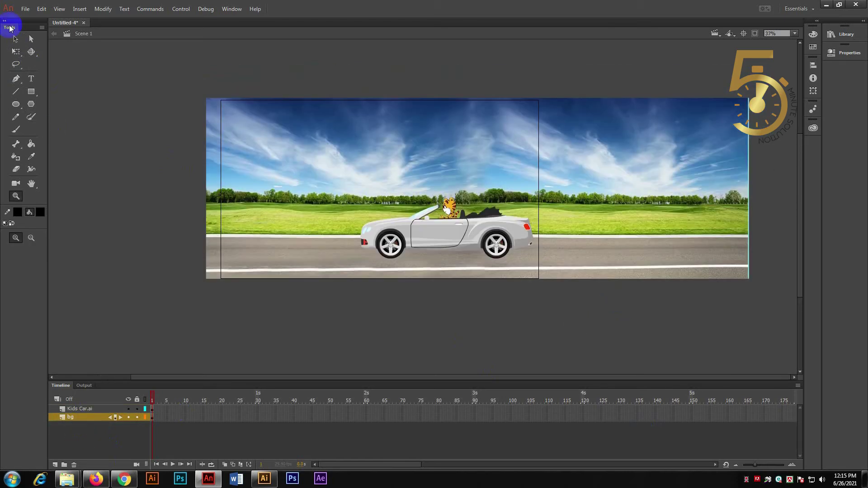
left_click(16, 39)
left_click(337, 221)
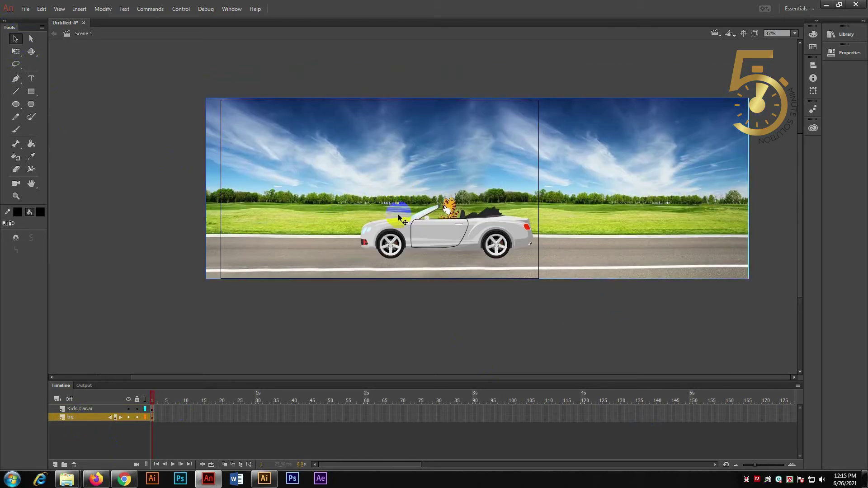
left_click(453, 229)
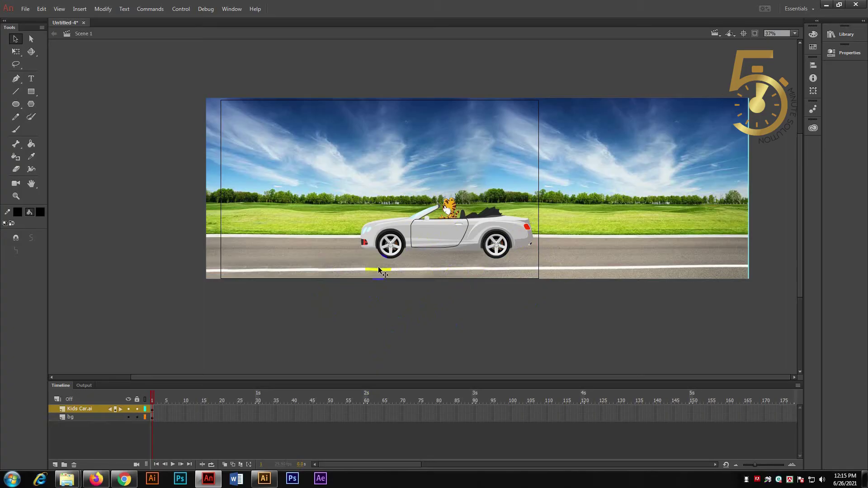
Step: Extend the bg layer to frame 150 with a keyframe there
left_click(121, 422)
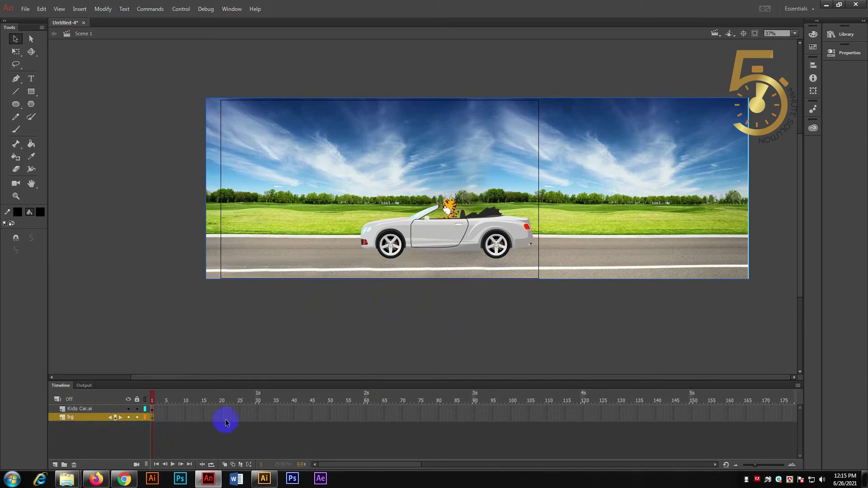
left_click(264, 417)
left_click_drag(382, 464, 390, 465)
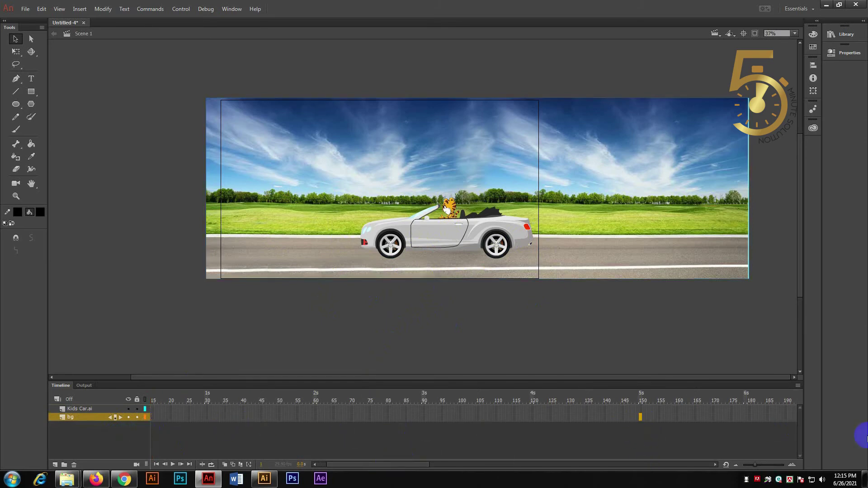
key("F5")
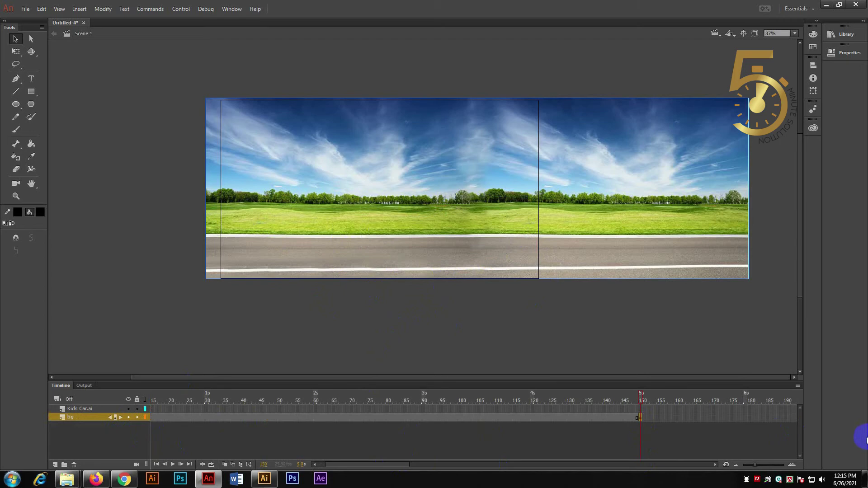
left_click_drag(383, 465, 344, 467)
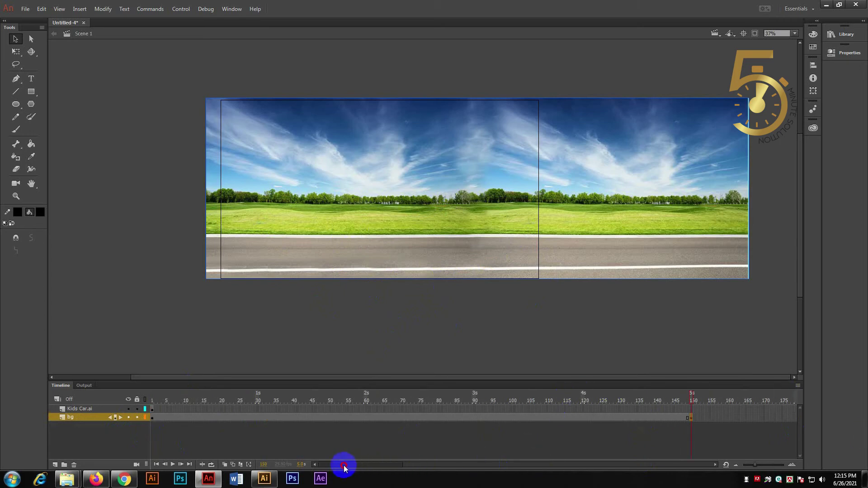
Step: Shift the background image to the left at frame 1 and compare its position with the keyframe at frame 150
left_click(152, 417)
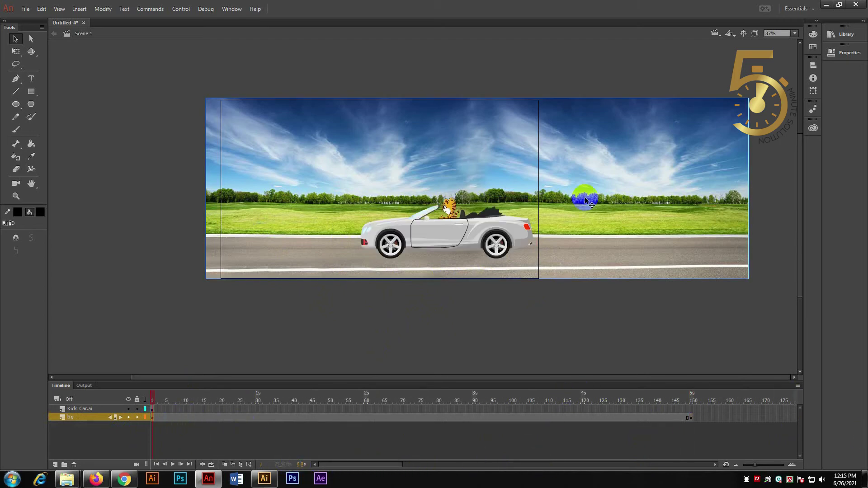
left_click(691, 400)
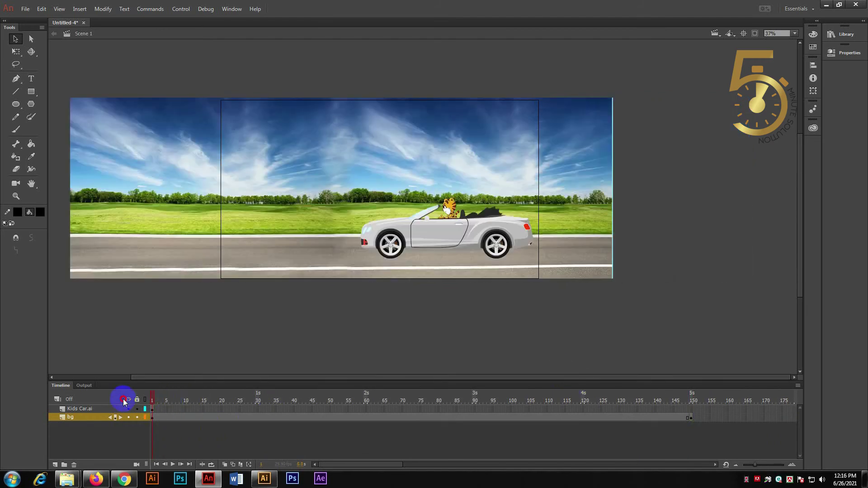
left_click(153, 417)
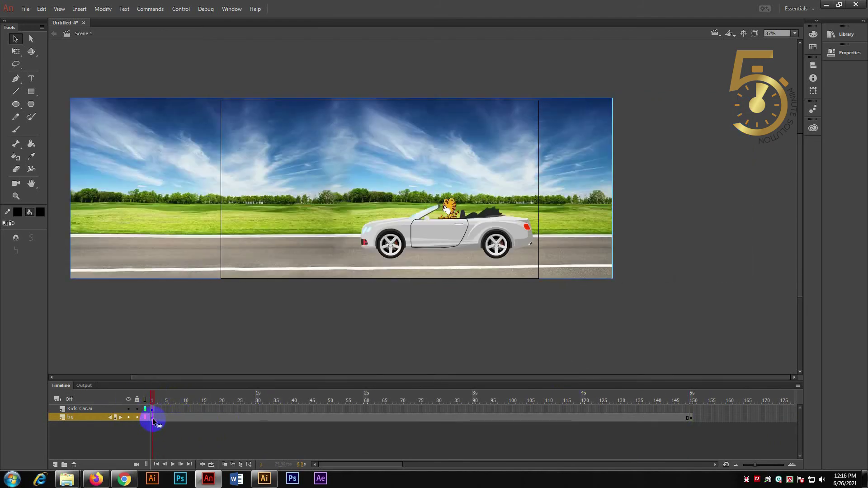
left_click(691, 419)
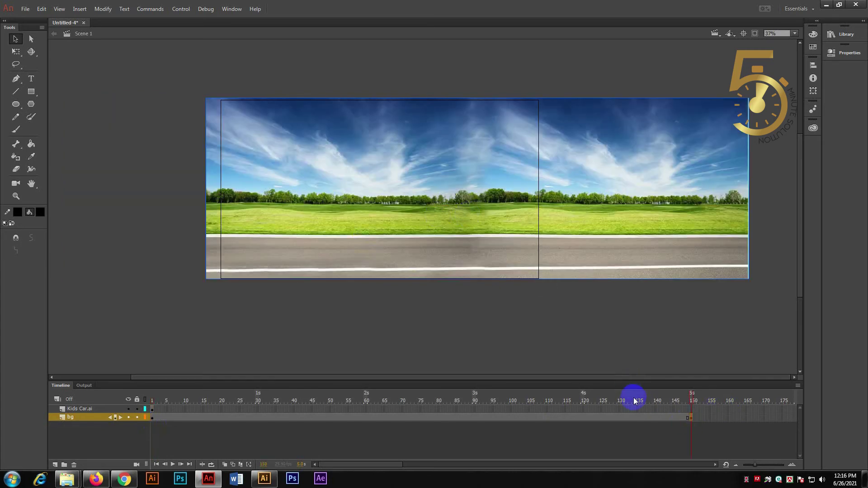
Step: Create a classic tween on the bg layer between the keyframes at frames 1 and 150
left_click_drag(634, 400, 424, 395)
left_click(376, 417)
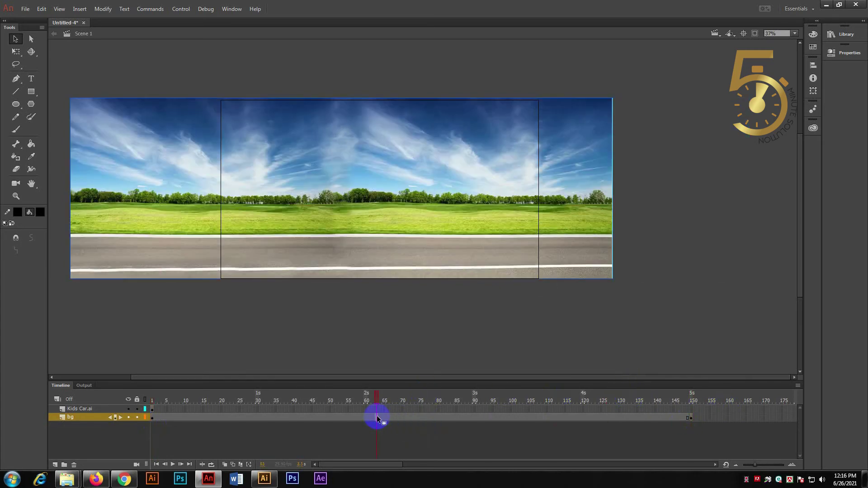
right_click(376, 417)
left_click(424, 177)
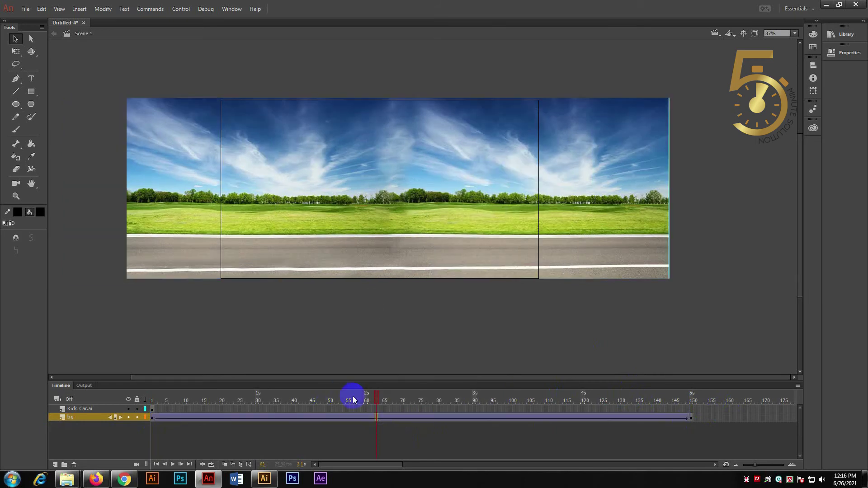
Step: Play the background's movement from frame 1 and scrub back through it to check the tween
left_click_drag(353, 399, 25, 405)
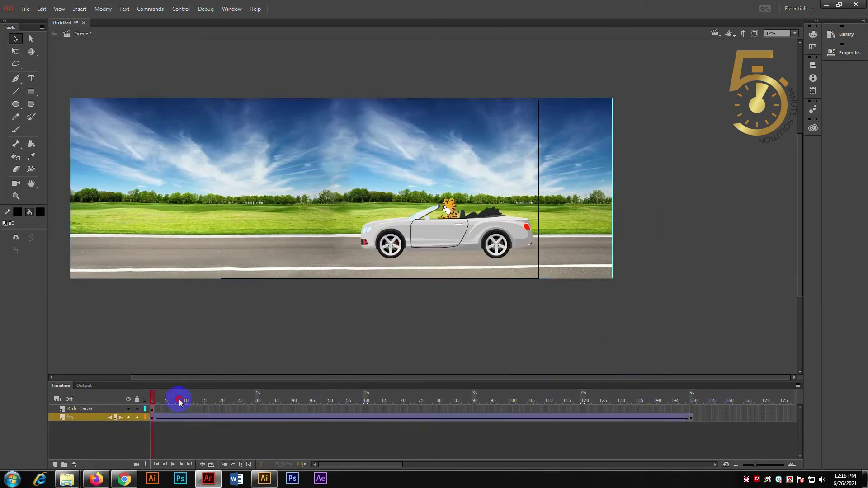
key("Return")
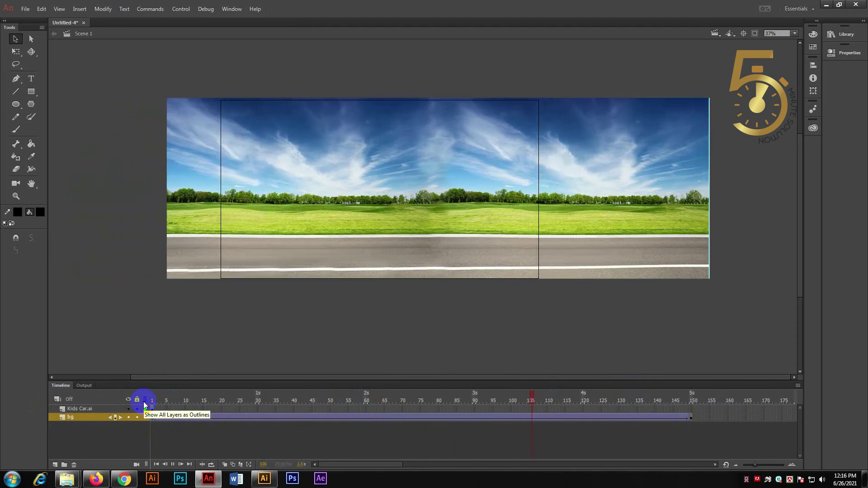
left_click(356, 391)
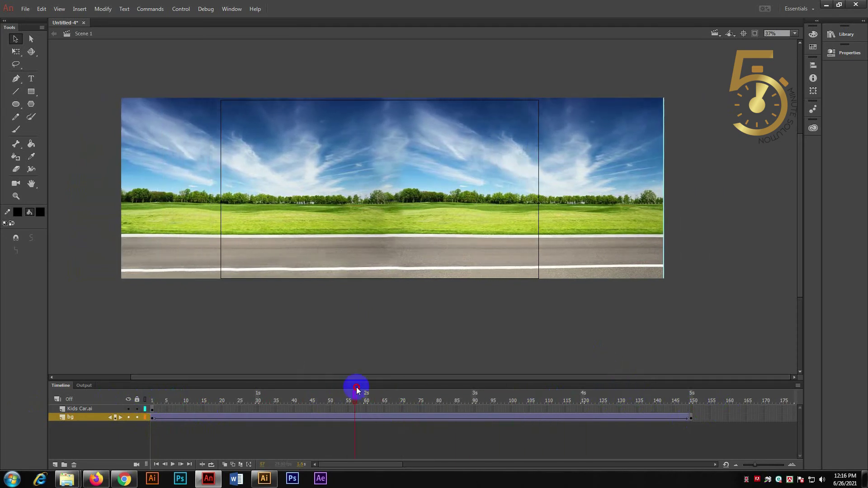
left_click_drag(356, 390, 152, 400)
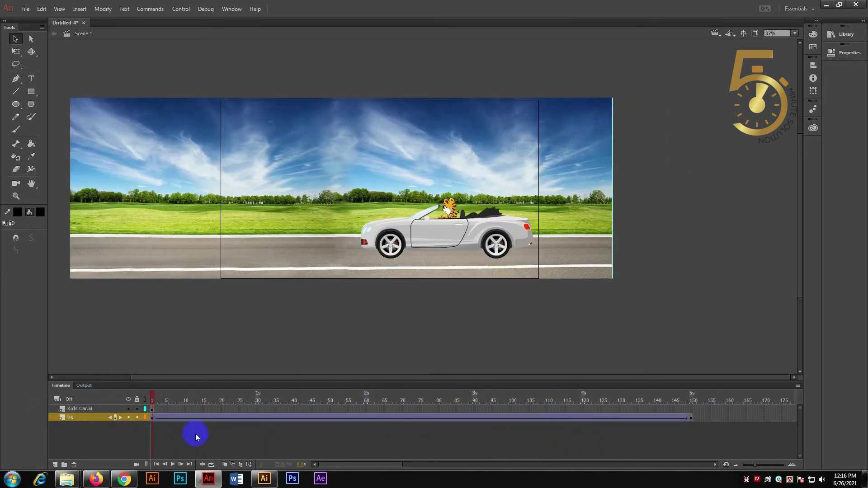
Step: Move the car just outside the stage's right edge at frame 1 and extend the Kids Car.ai layer with a keyframe at frame 150
left_click(152, 409)
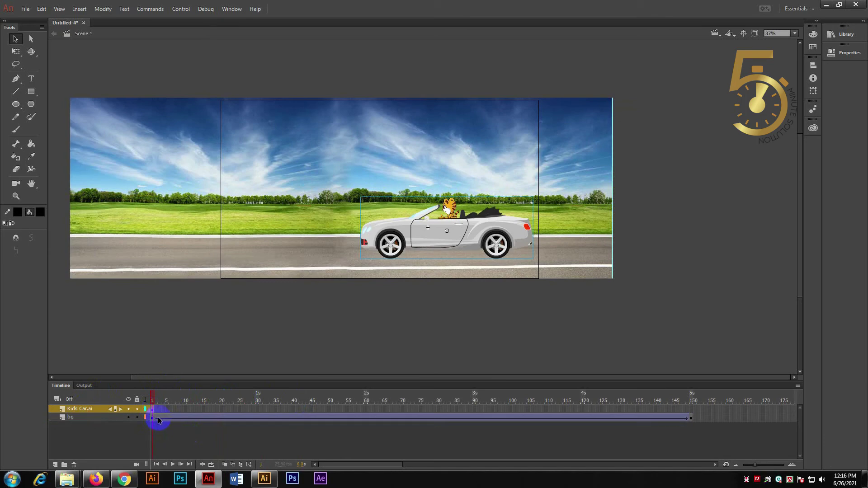
left_click(503, 227)
left_click_drag(467, 235, 655, 236)
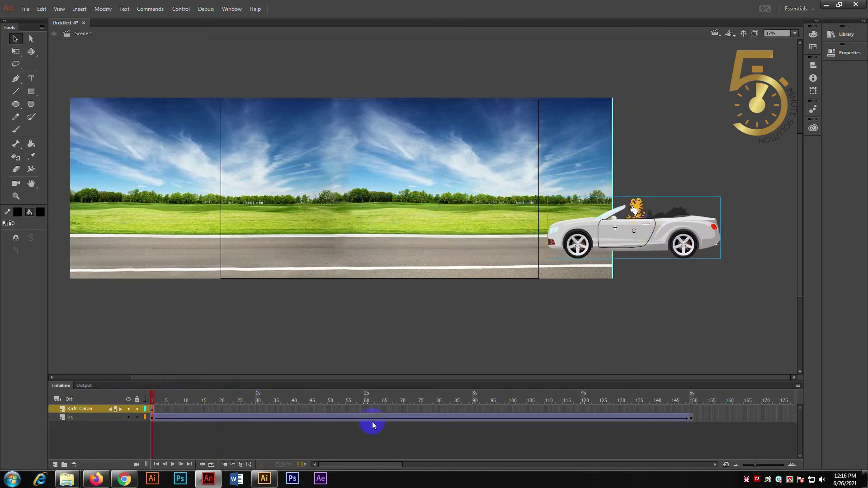
left_click(692, 408)
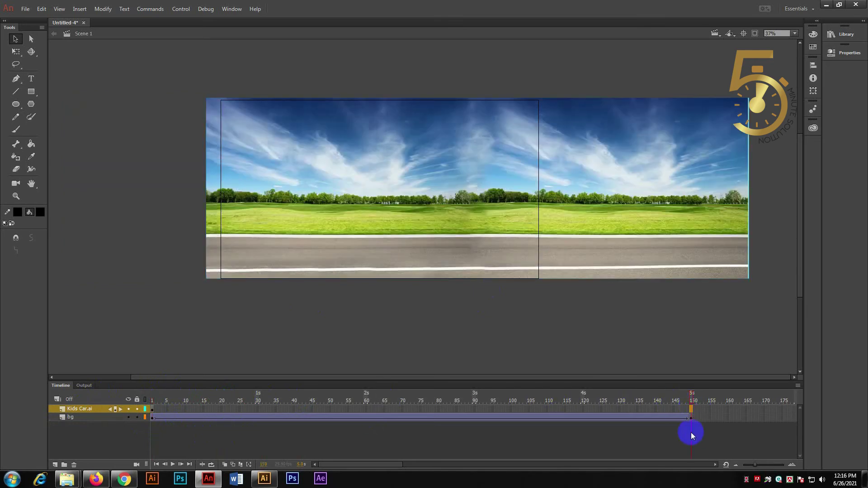
key("F5")
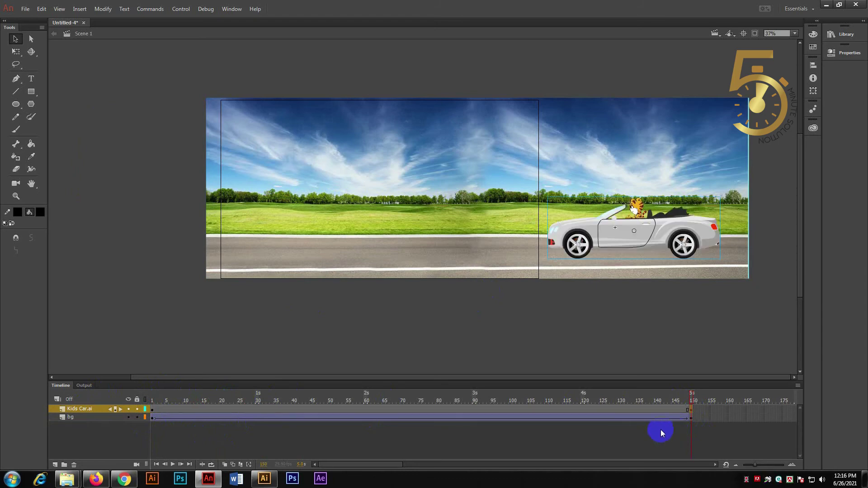
Step: Place the car completely outside the stage's left edge on the Kids Car.ai layer's keyframe at frame 150
left_click(358, 410)
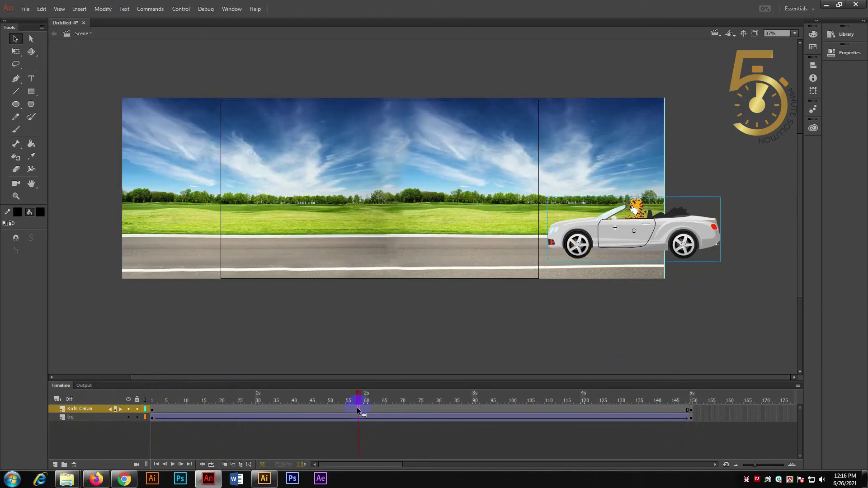
left_click(152, 409)
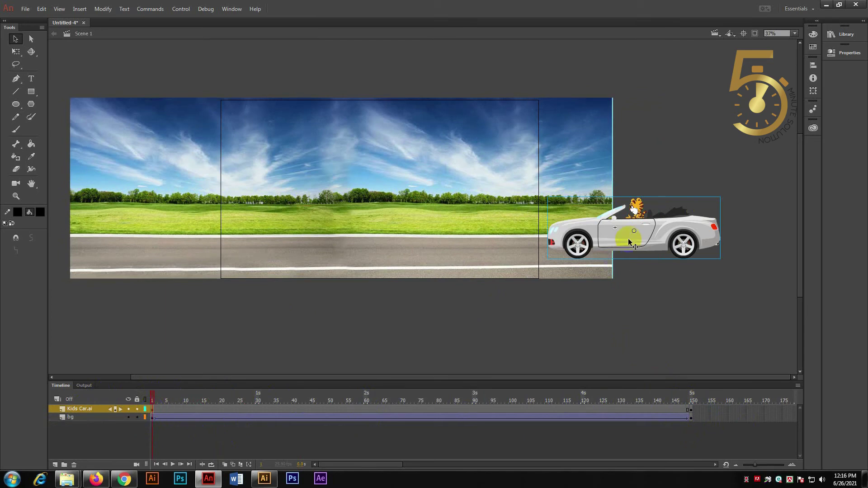
left_click(692, 410)
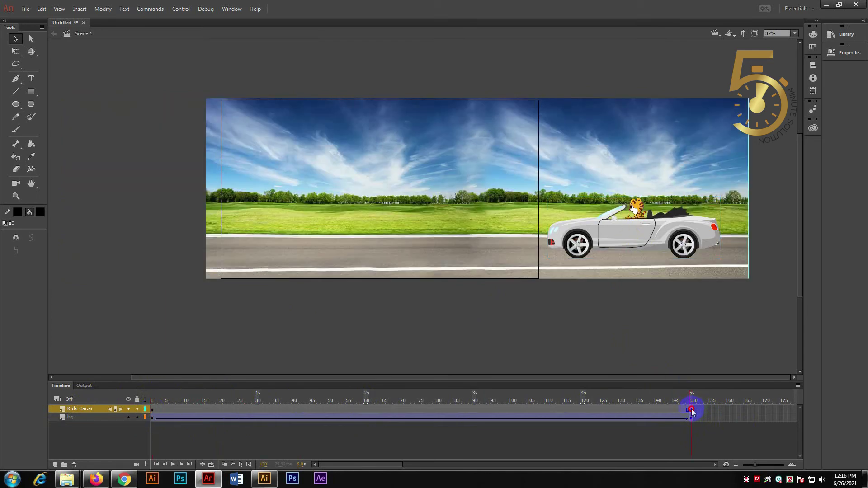
left_click_drag(662, 251, 155, 273)
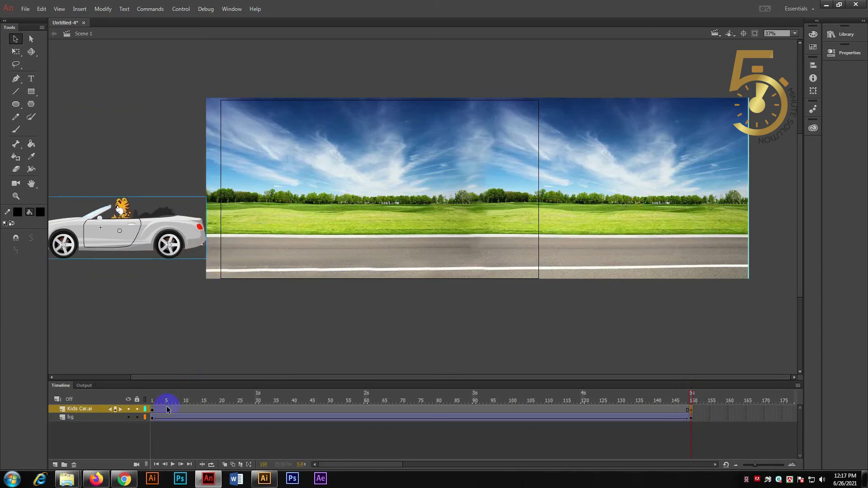
Step: Create a classic tween on the Kids Car.ai layer between frames 1 and 150
left_click(221, 400)
left_click_drag(221, 401, 583, 400)
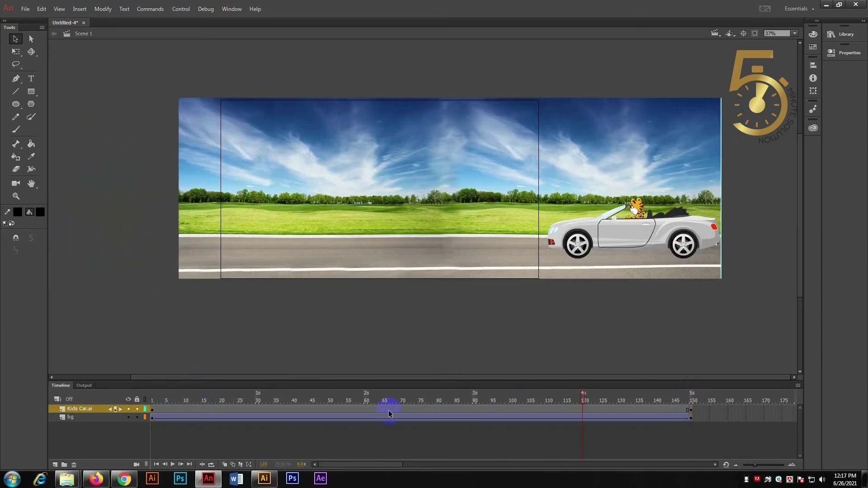
right_click(359, 409)
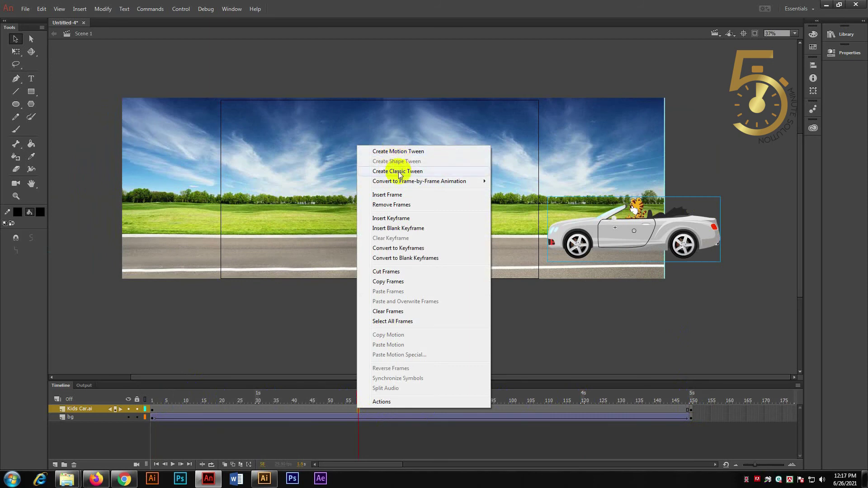
left_click(427, 171)
Step: Test the movie to watch the car drive across the moving background, and close the preview
left_click_drag(331, 422, 480, 407)
key("ctrl+Return")
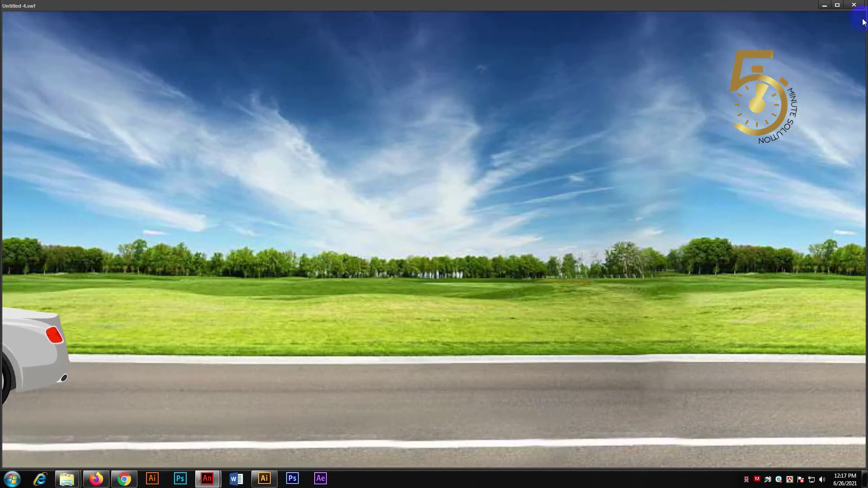
left_click(854, 5)
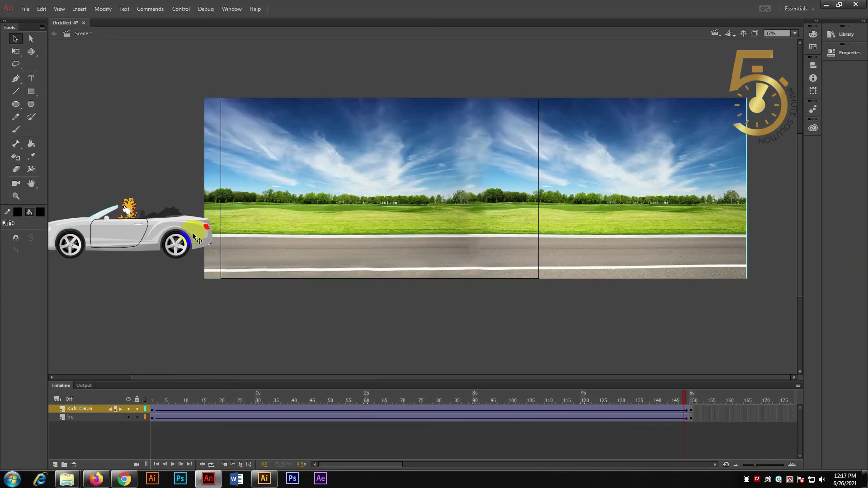
Step: Reposition the car at frame 150 inside the left half of the stage and check the motion in a test movie
left_click(693, 410)
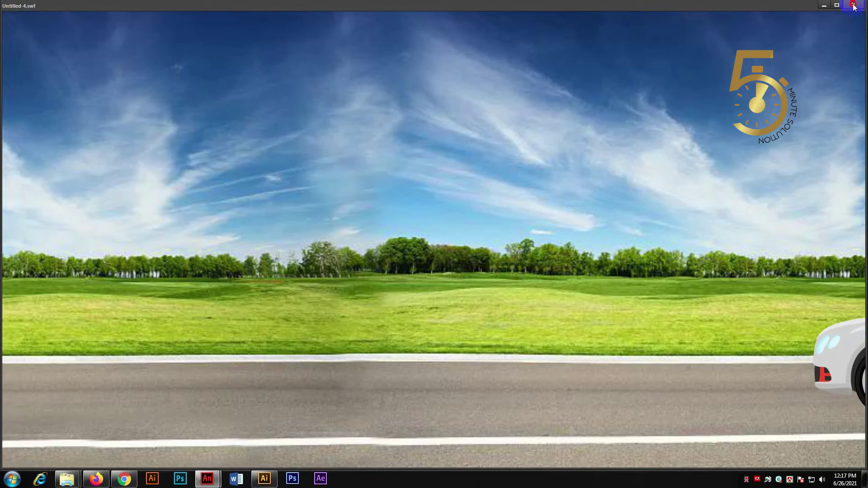
left_click(854, 6)
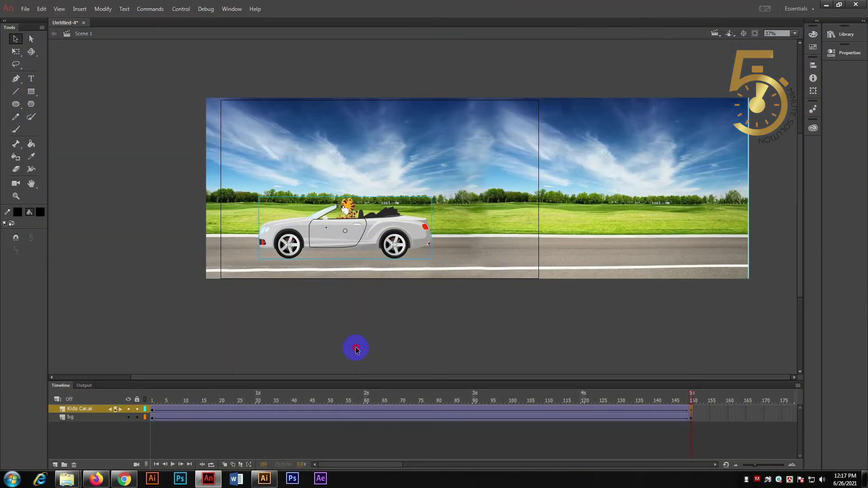
left_click_drag(195, 404, 580, 402)
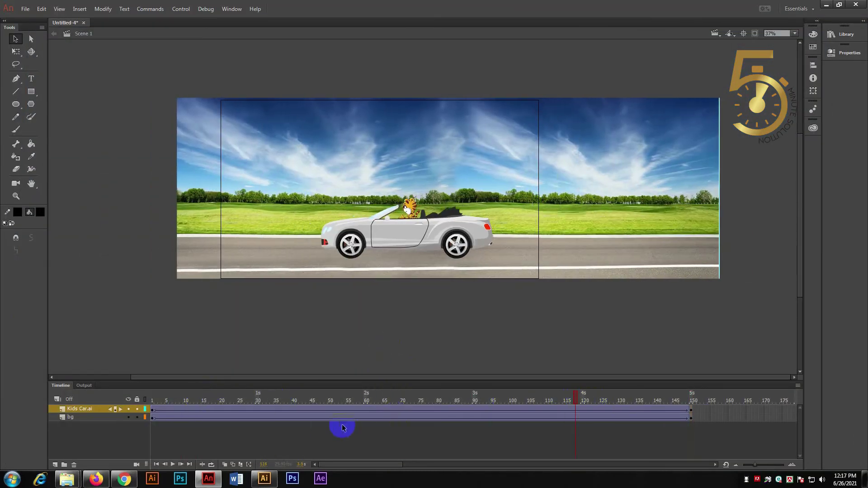
Step: Insert frames on both layers over about frames 38 to 62, lengthening the tweens to about frame 175
left_click_drag(374, 409, 286, 421)
right_click(319, 409)
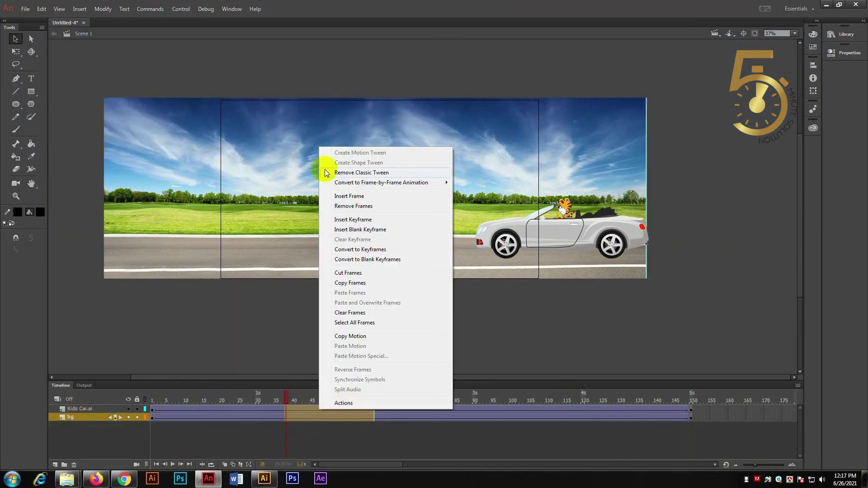
left_click(360, 199)
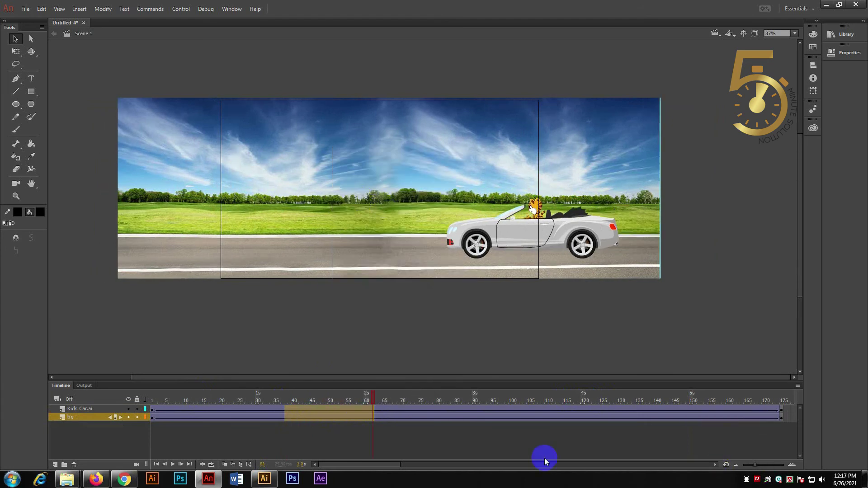
Step: Play and scrub the lengthened animation from frame 1 to review the car's and background's speed
left_click_drag(363, 398, 74, 399)
key("Return")
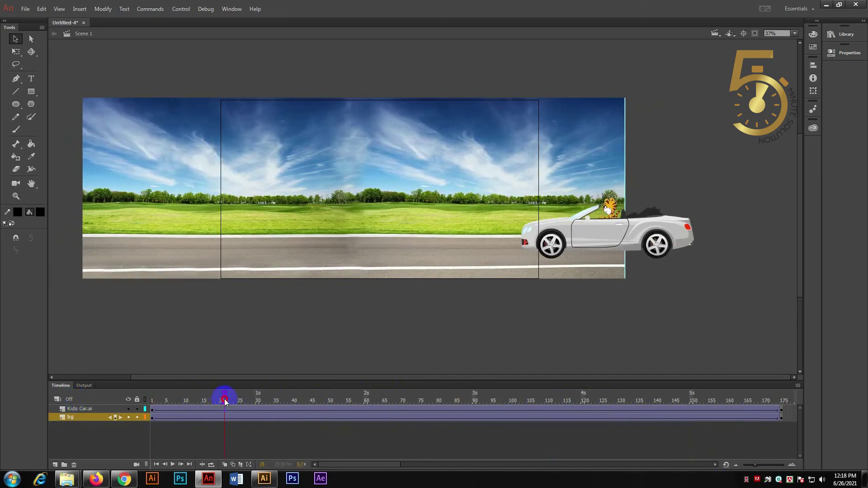
left_click_drag(224, 399, 113, 410)
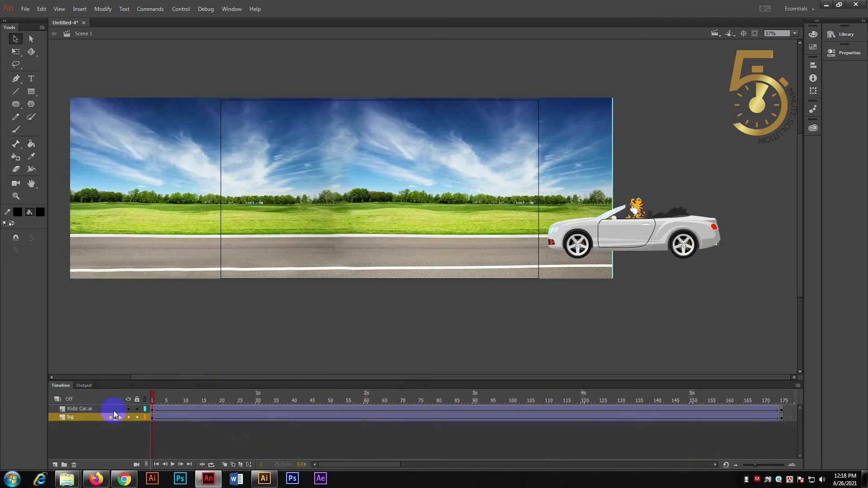
left_click_drag(172, 395, 384, 410)
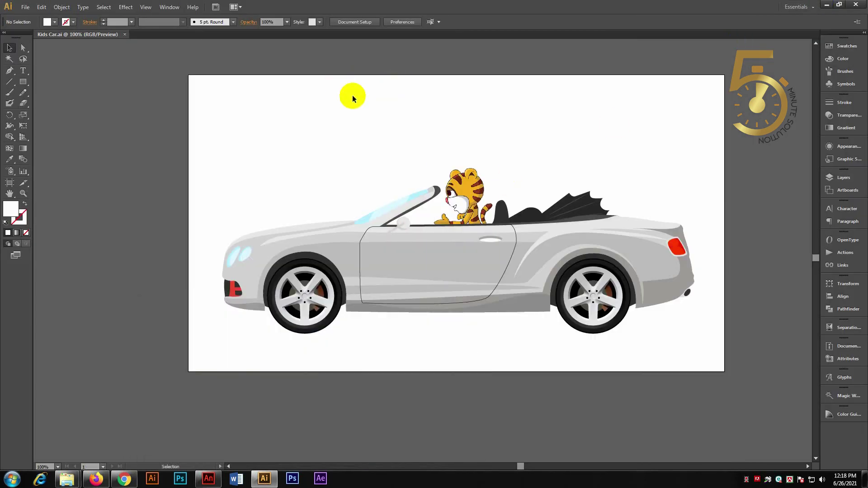
Step: Switch to Firefox and look through the uploads and popular videos on the 5 Minute Solution BD YouTube channel
left_click(96, 478)
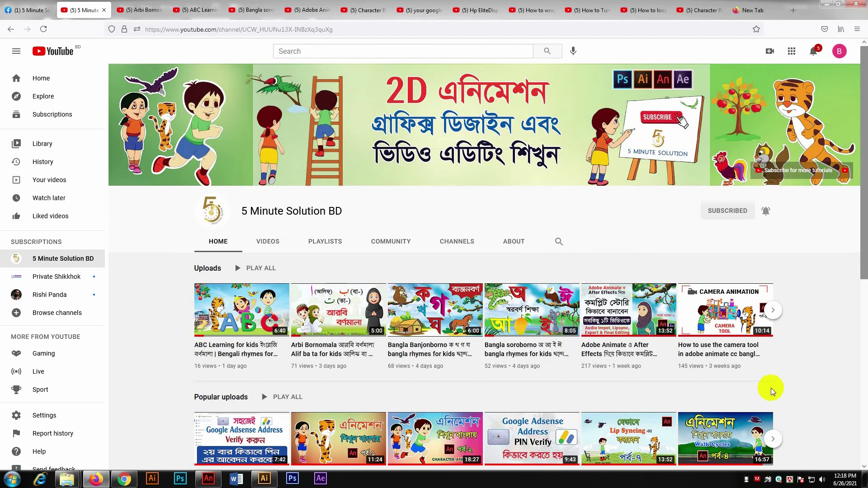
scroll(856, 267, "down", 3)
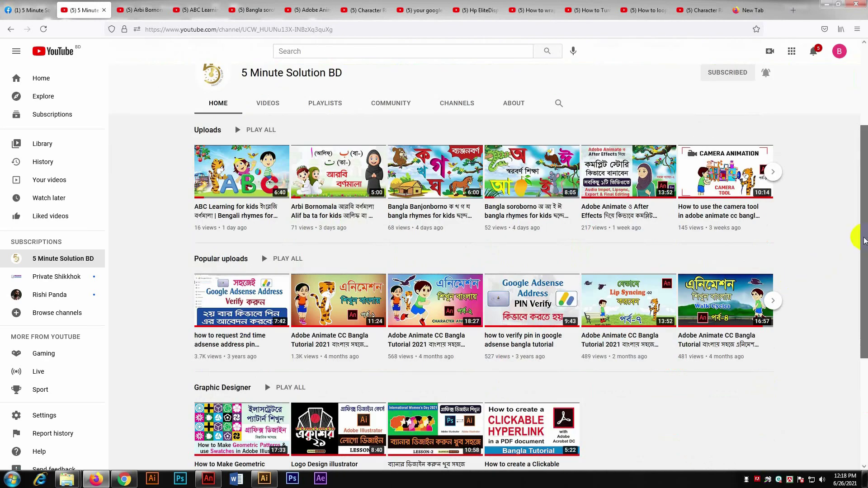
left_click_drag(863, 241, 839, 244)
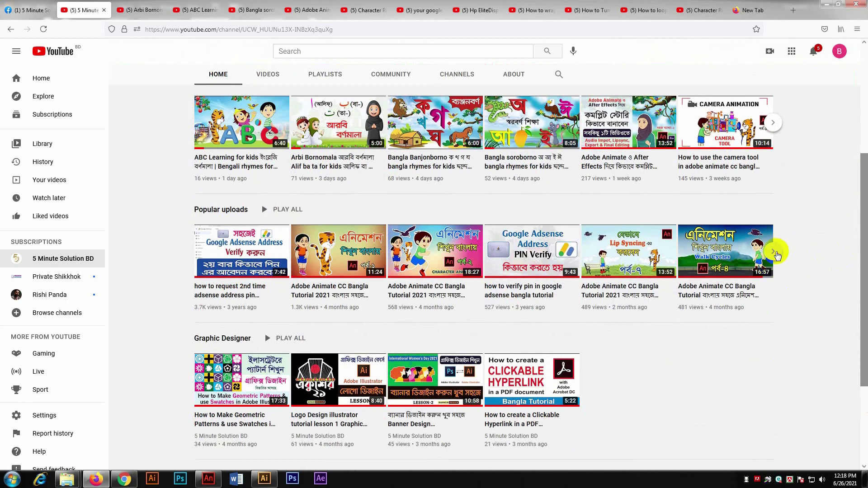
left_click(774, 253)
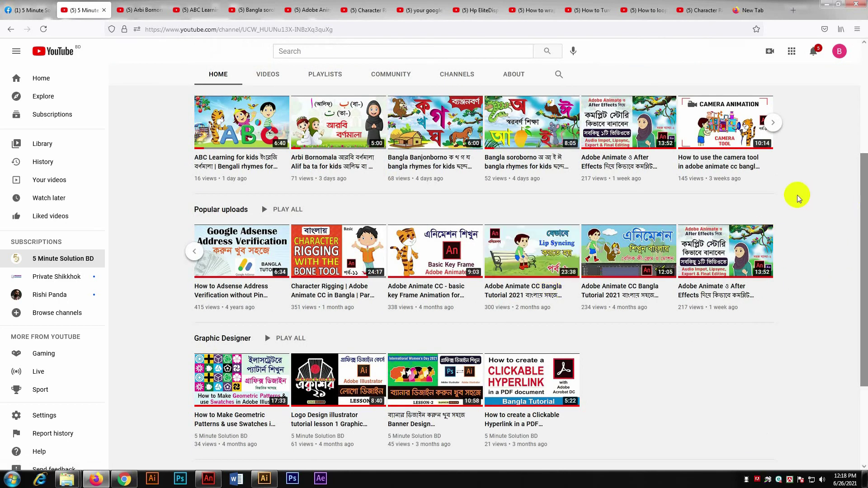
scroll(790, 201, "up", 5)
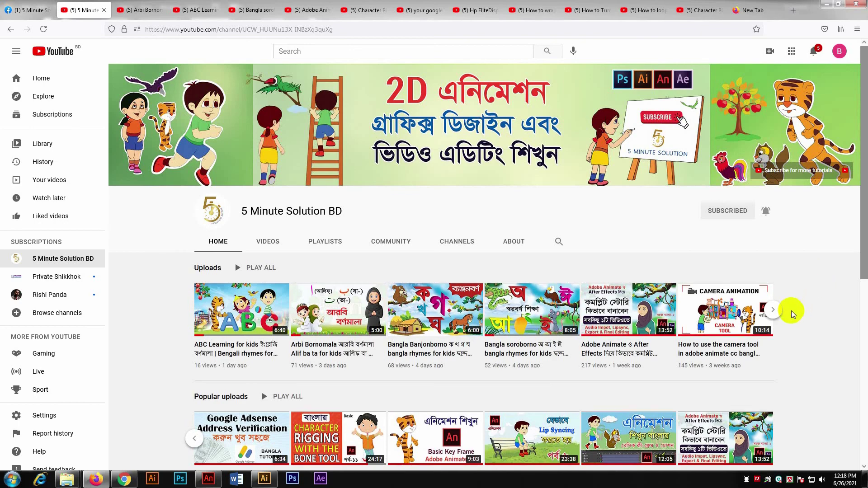
scroll(790, 310, "down", 6)
scroll(807, 305, "up", 5)
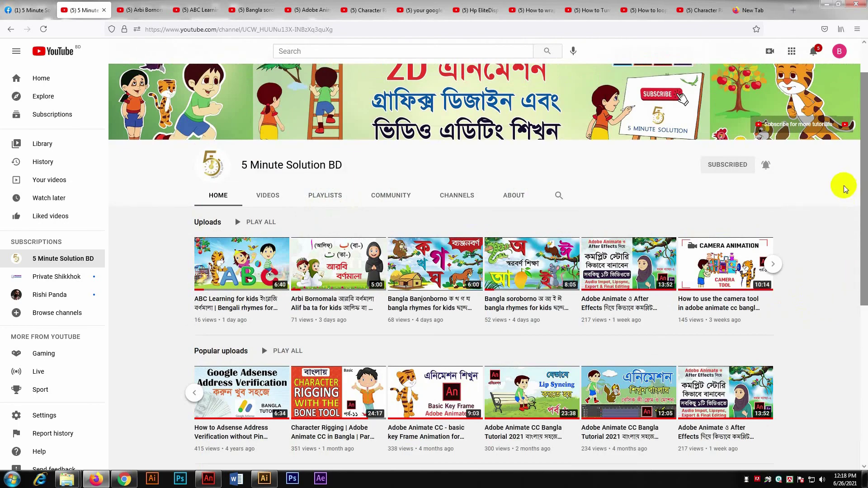
scroll(839, 188, "down", 2)
scroll(839, 190, "up", 2)
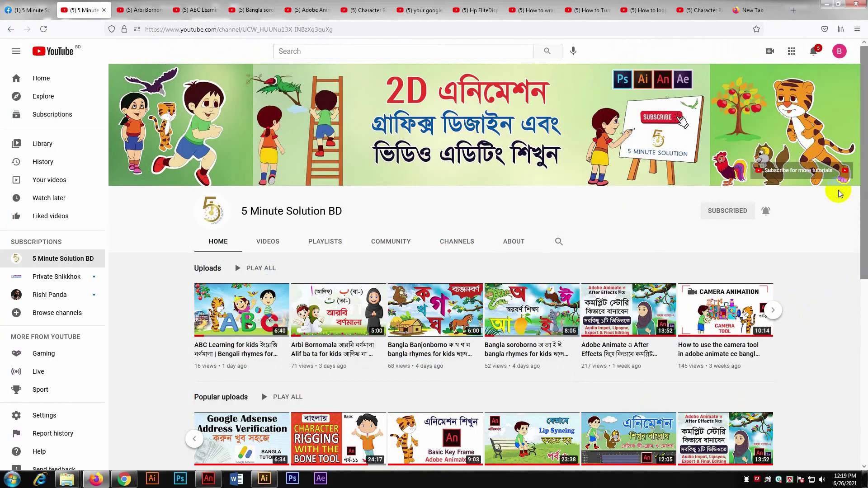
left_click_drag(233, 211, 349, 210)
left_click(349, 210)
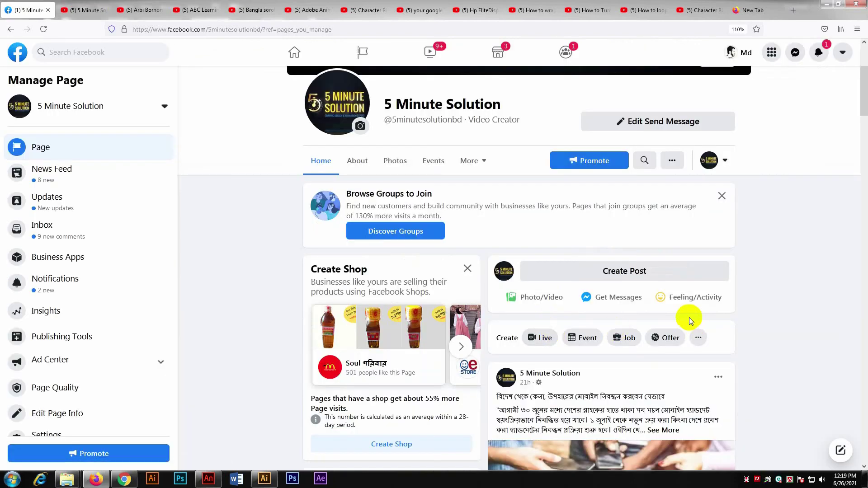
Step: Look through the posts on the 5 Minute Solution Facebook page
scroll(689, 317, "up", 4)
scroll(540, 285, "down", 15)
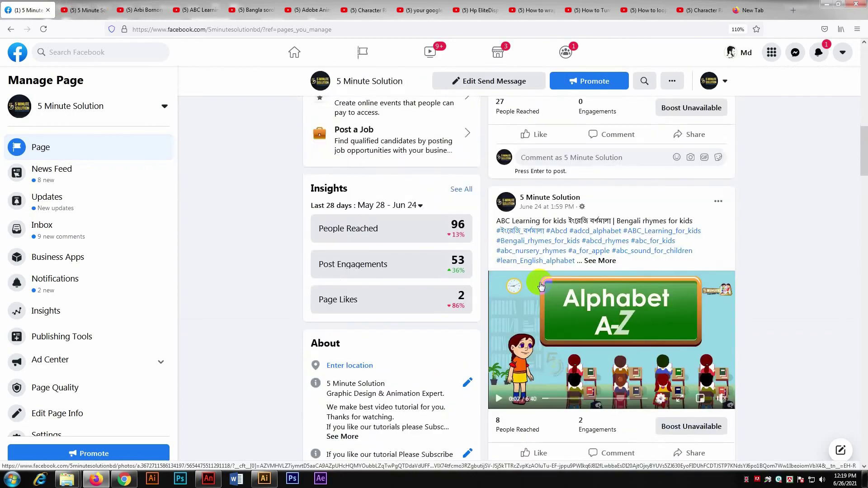
Step: Browse the older June posts further down the 5 Minute Solution Facebook page
scroll(541, 285, "down", 10)
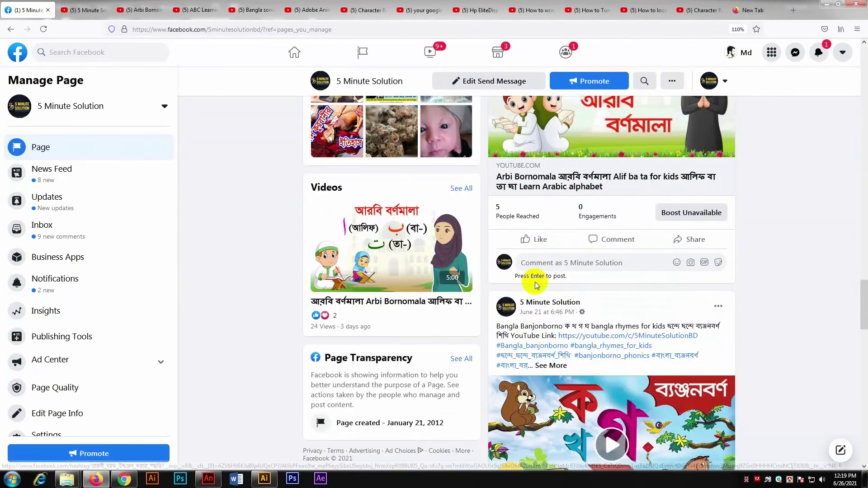
scroll(538, 287, "up", 10)
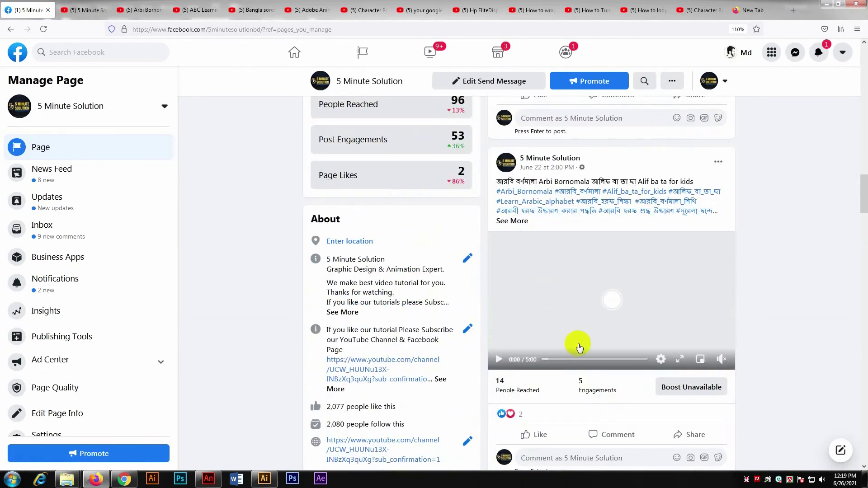
Step: Return to the 5 Minute Solution BD YouTube channel and look through all the videos in its Adobe Animate CC playlist row
left_click(85, 10)
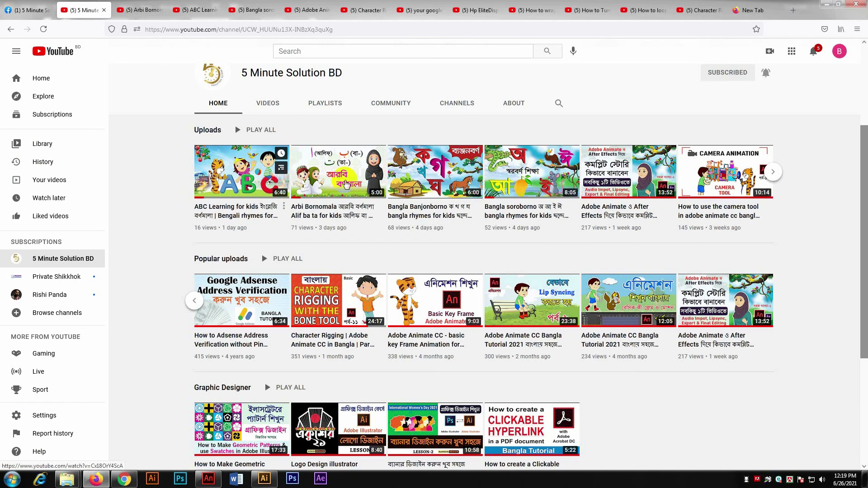
scroll(457, 260, "down", 4)
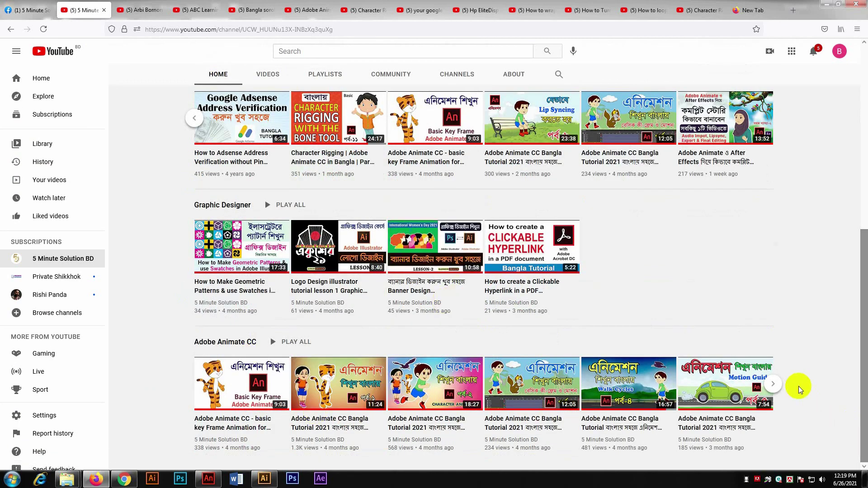
left_click(772, 385)
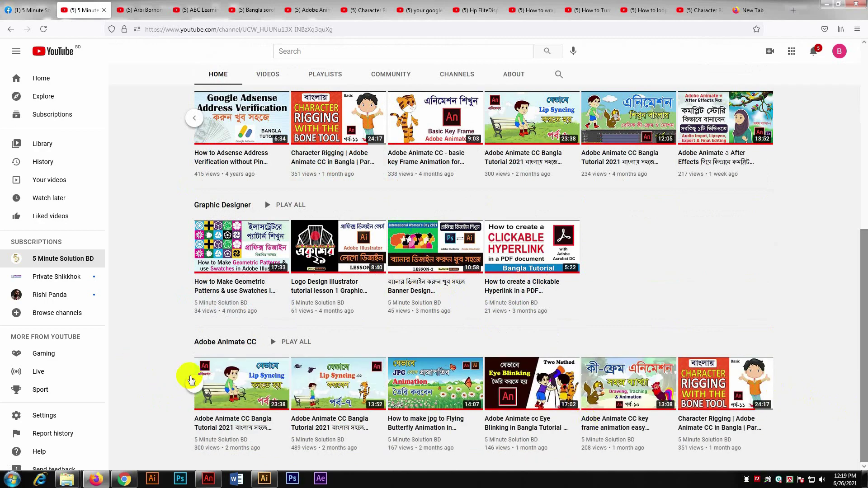
left_click(193, 387)
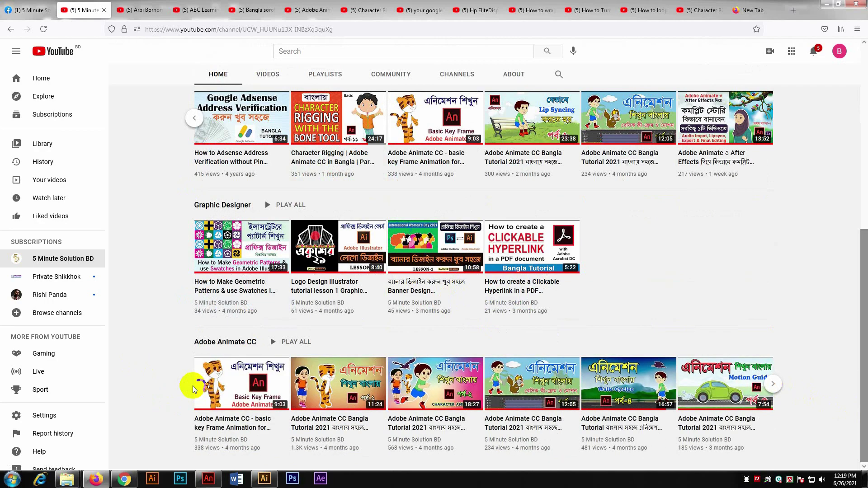
left_click(774, 385)
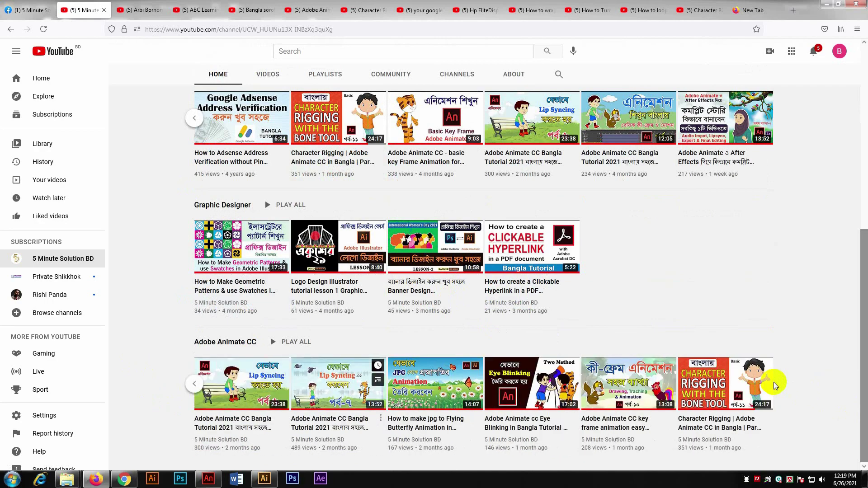
left_click(192, 385)
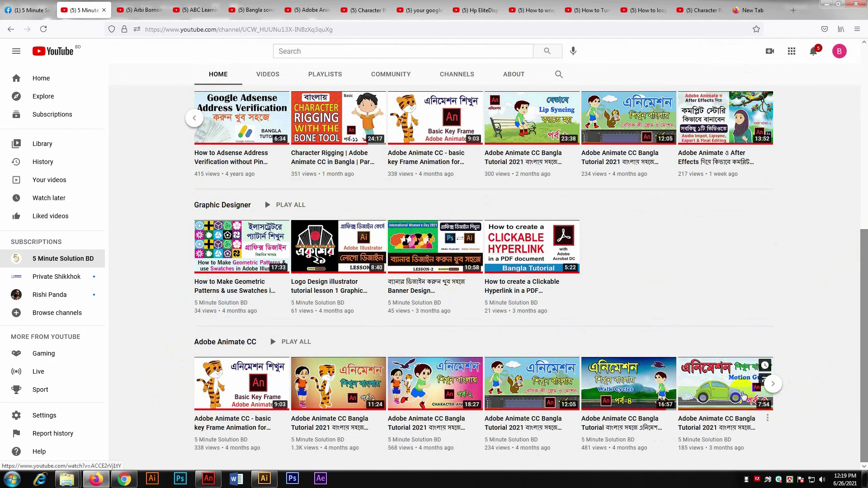
left_click(779, 387)
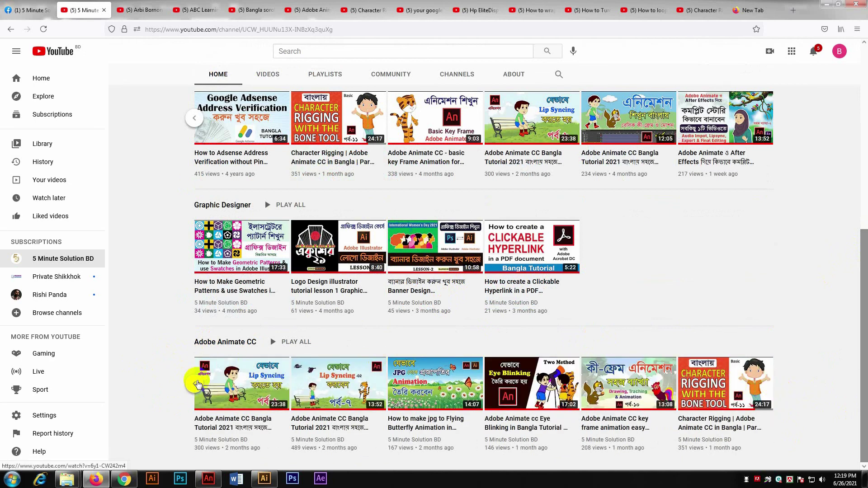
left_click(196, 384)
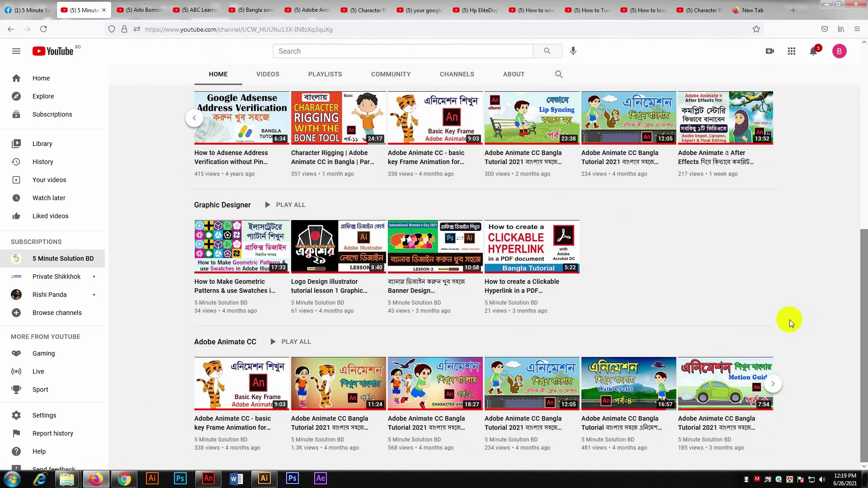